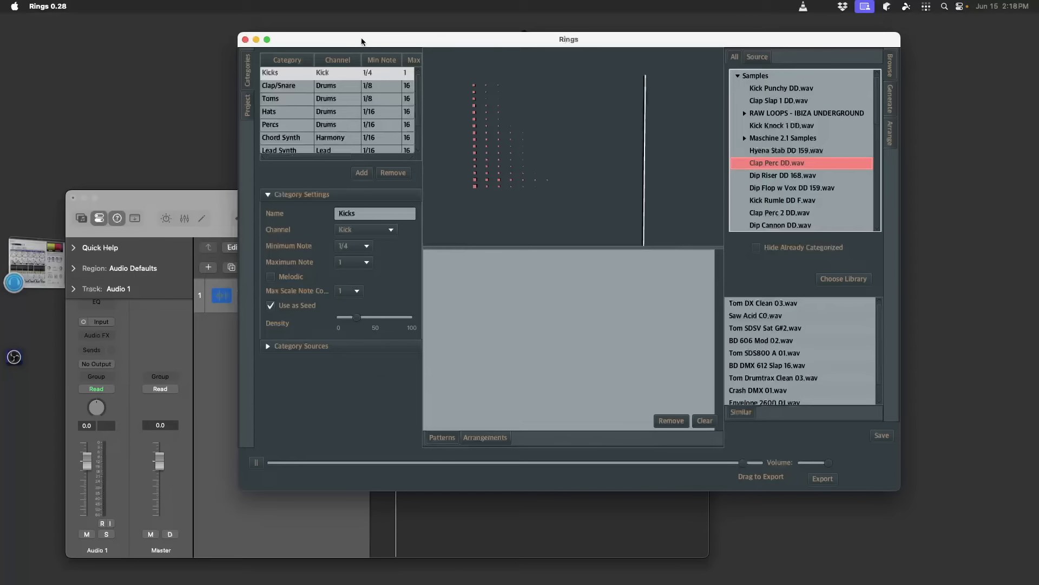
Move the Rings window away from the Logic Pro window so both can be reached, keeping Rings active.
{"action": "left_click_drag", "start_coordinate": [362, 41], "coordinate": [430, 39]}
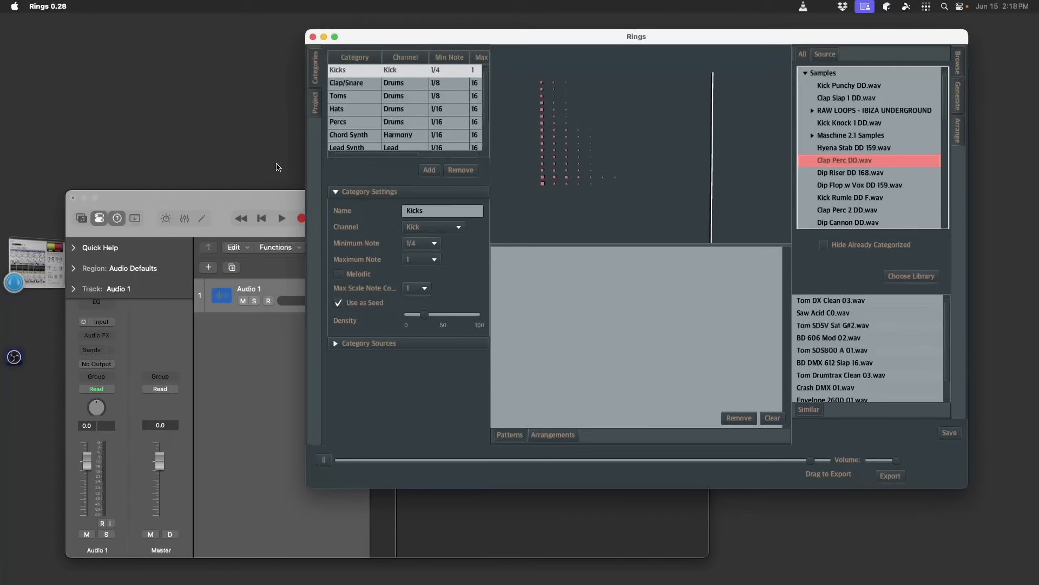
{"action": "left_click", "coordinate": [225, 197]}
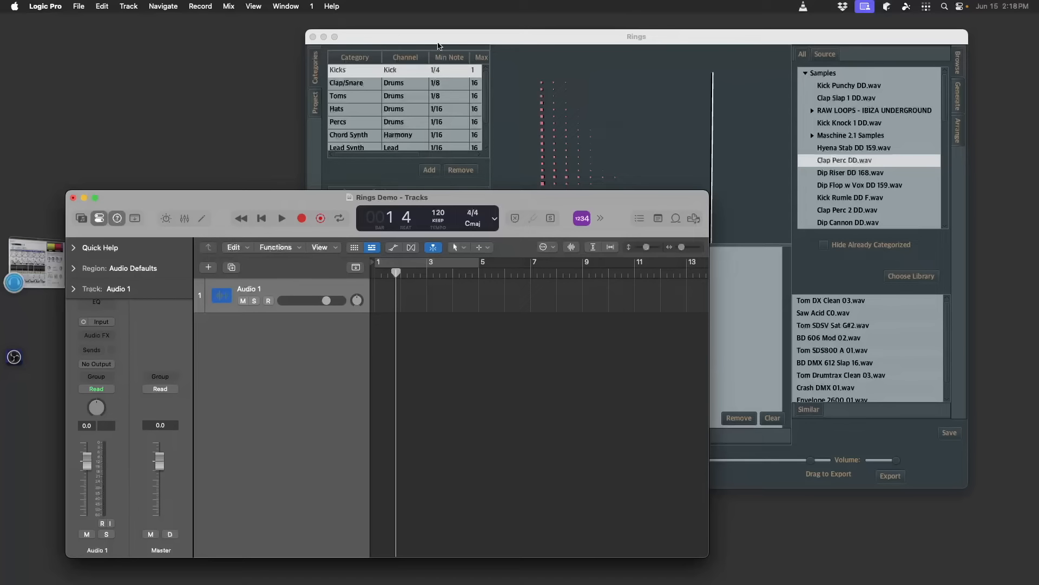
{"action": "left_click", "coordinate": [438, 48]}
Load Kick Hard DD.wav from the Rings sample library and place it at bar 1 of the audio track in Logic Pro.
{"action": "scroll", "coordinate": [833, 123], "scroll_direction": "down", "scroll_amount": 5}
{"action": "scroll", "coordinate": [835, 160], "scroll_direction": "down", "scroll_amount": 5}
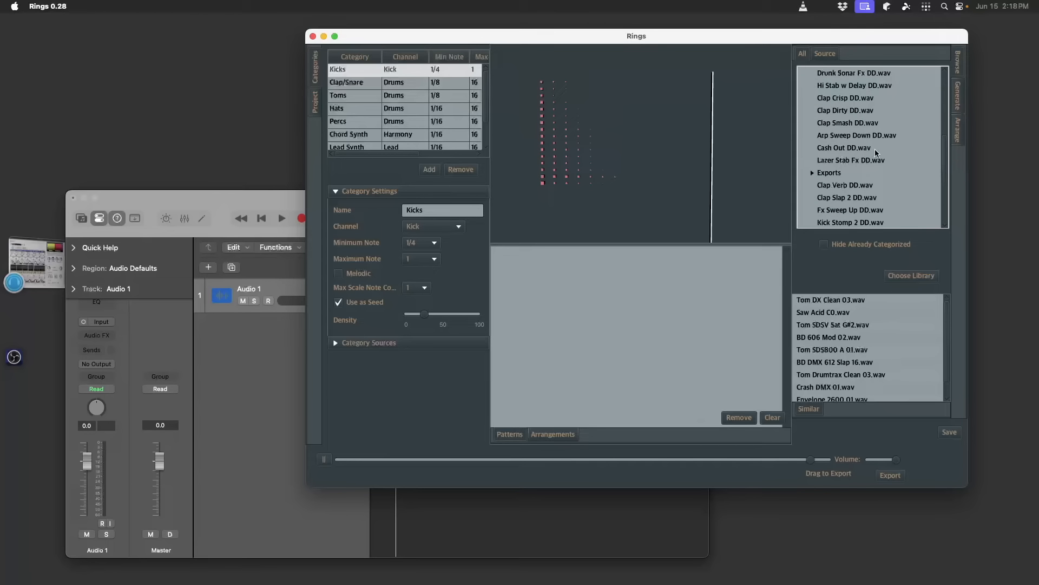
{"action": "scroll", "coordinate": [838, 153], "scroll_direction": "up", "scroll_amount": 4}
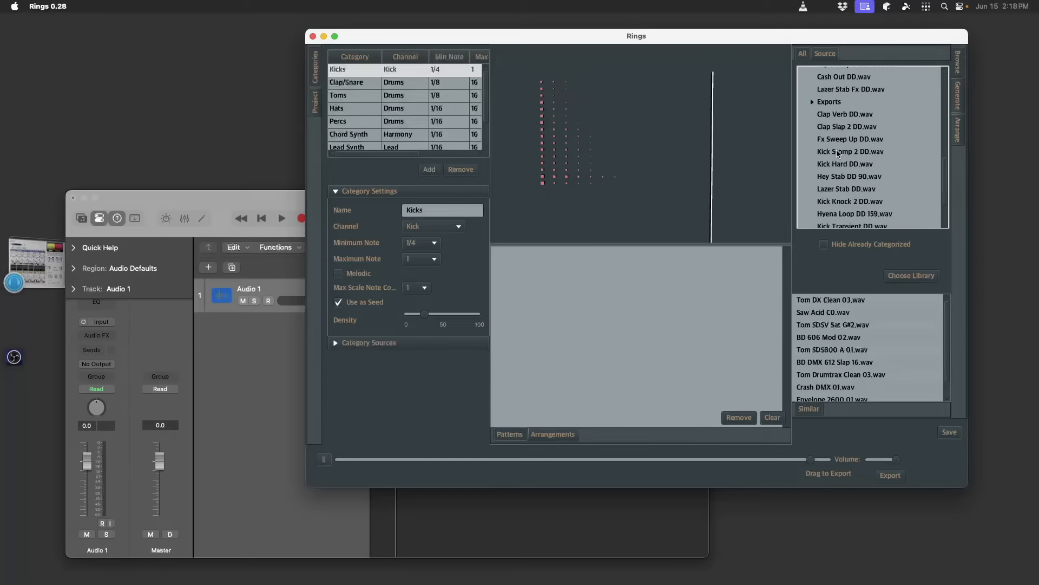
{"action": "left_click", "coordinate": [843, 165]}
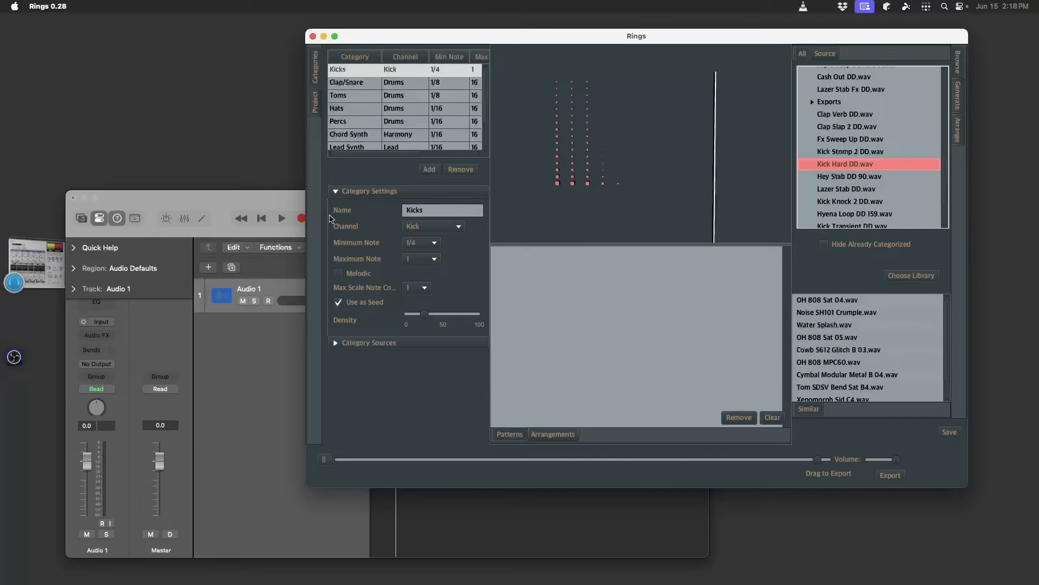
{"action": "left_click", "coordinate": [262, 210]}
{"action": "left_click_drag", "start_coordinate": [839, 481], "coordinate": [382, 301]}
Play the kick region with the cycle range enabled from bar 1 to bar 5, and stop playback.
{"action": "key", "text": "space"}
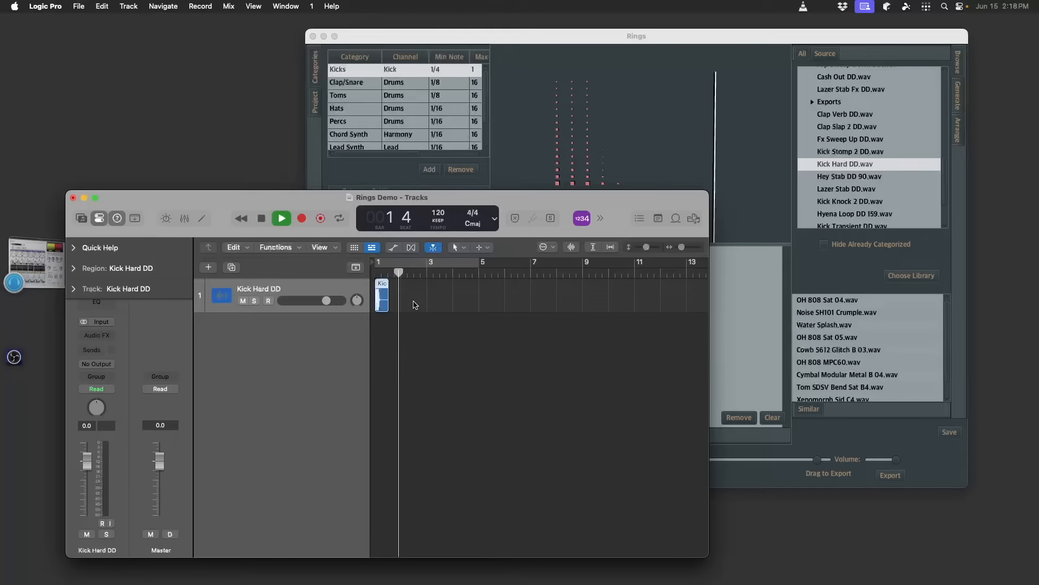
{"action": "left_click", "coordinate": [409, 264]}
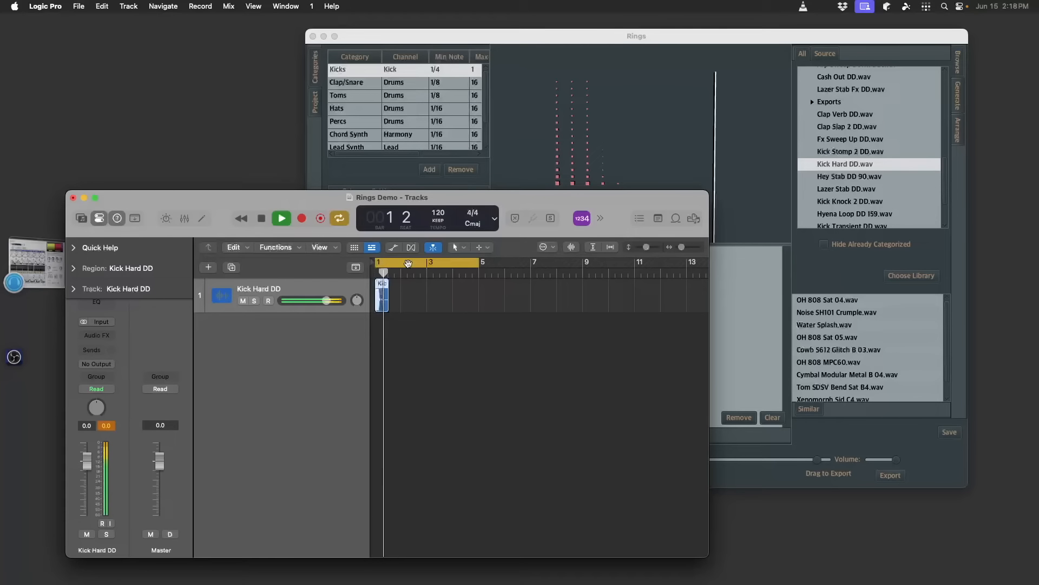
{"action": "key", "text": "space"}
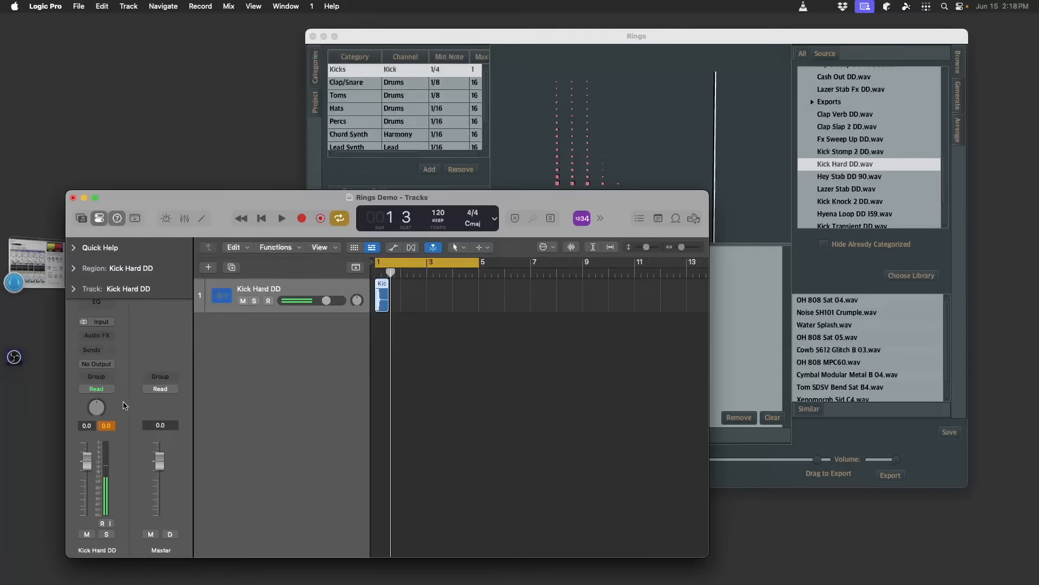
Route the Kick Hard DD track to Stereo Output and play the region back to check its sound.
{"action": "left_click", "coordinate": [108, 364]}
{"action": "mouse_move", "coordinate": [130, 391]}
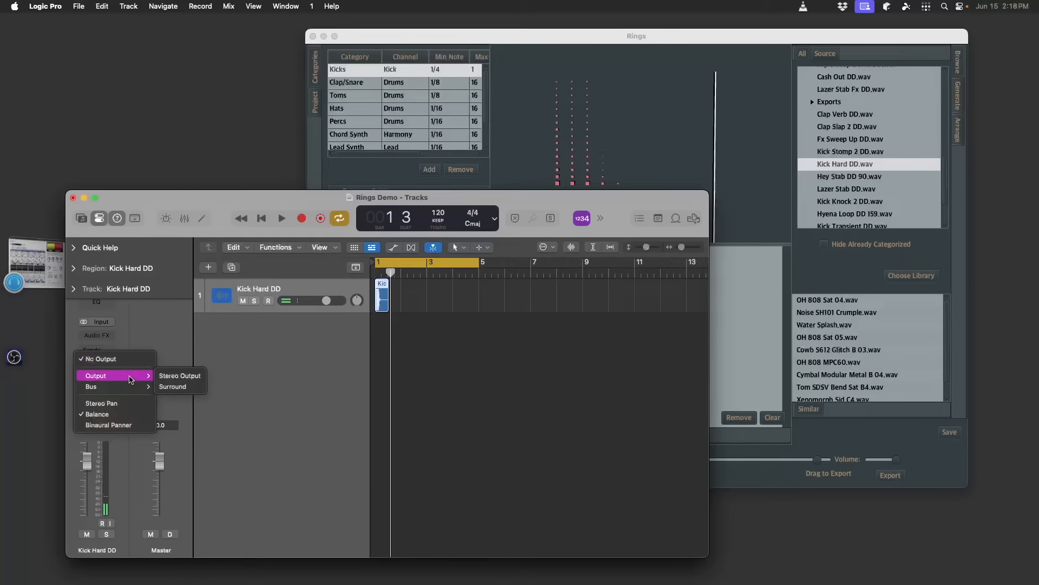
{"action": "left_click", "coordinate": [173, 374]}
{"action": "left_click", "coordinate": [453, 368]}
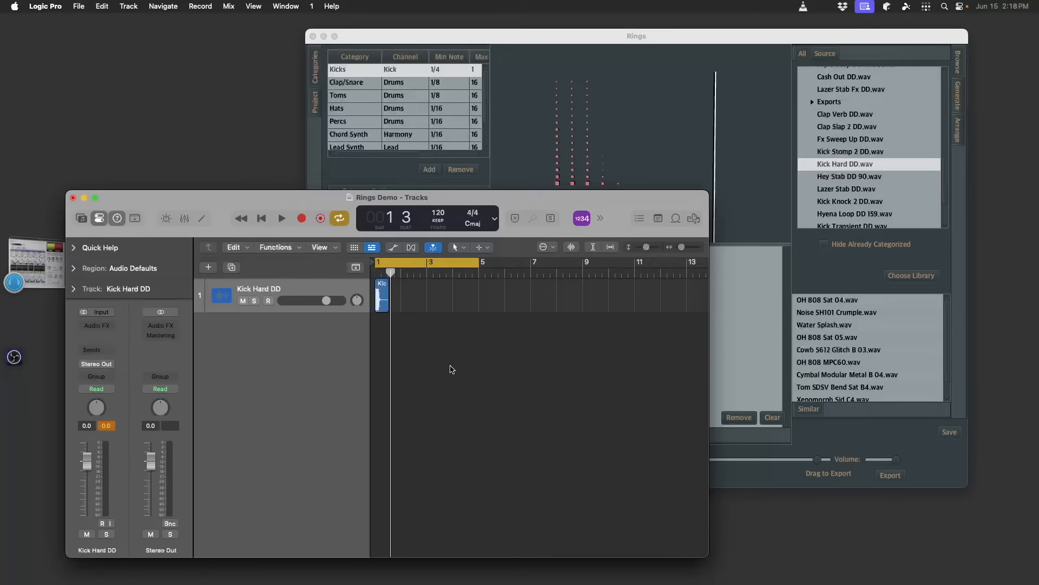
{"action": "key", "text": "space"}
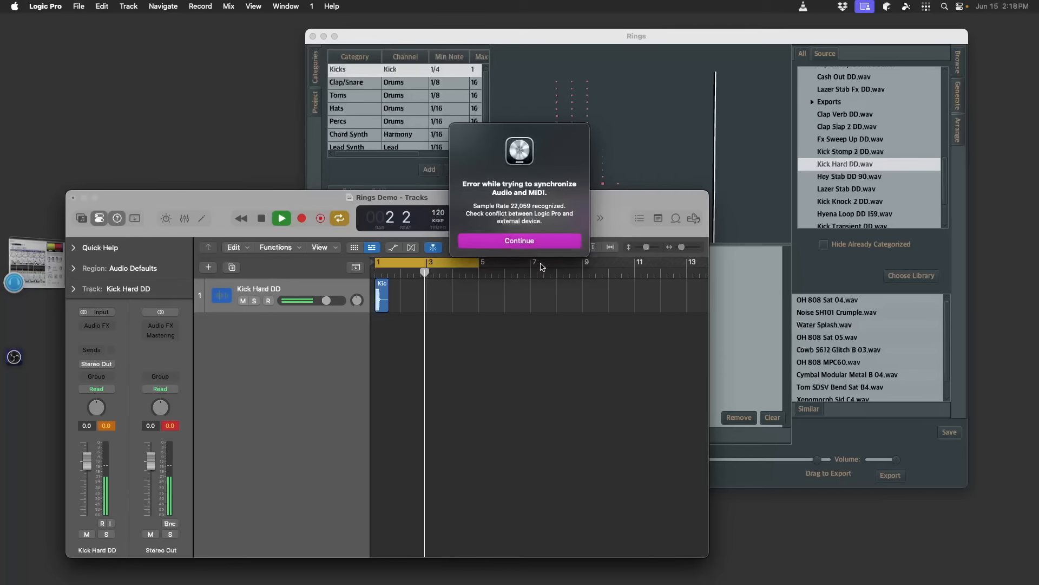
{"action": "key", "text": "Return"}
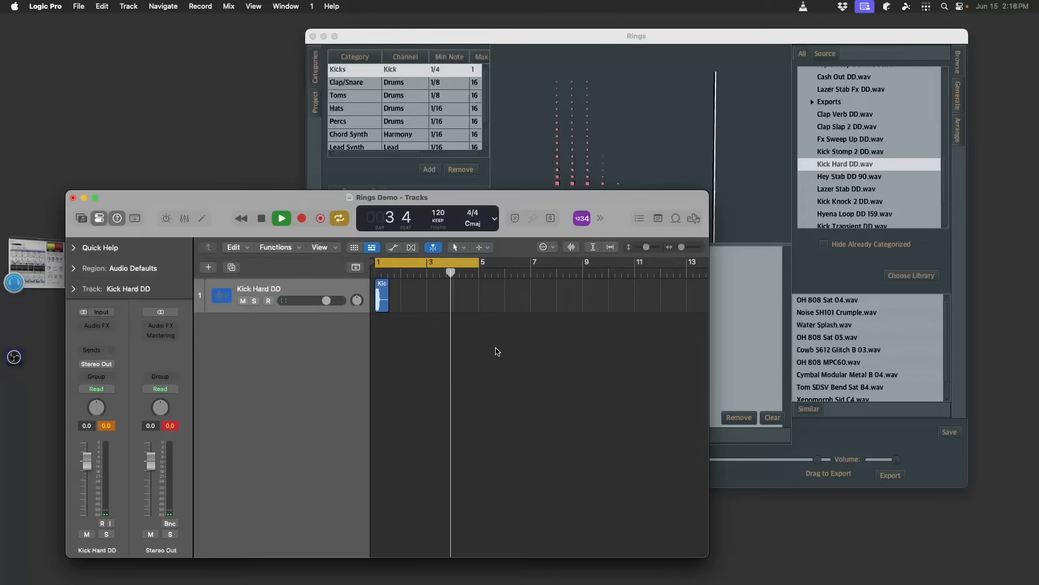
{"action": "key", "text": "space"}
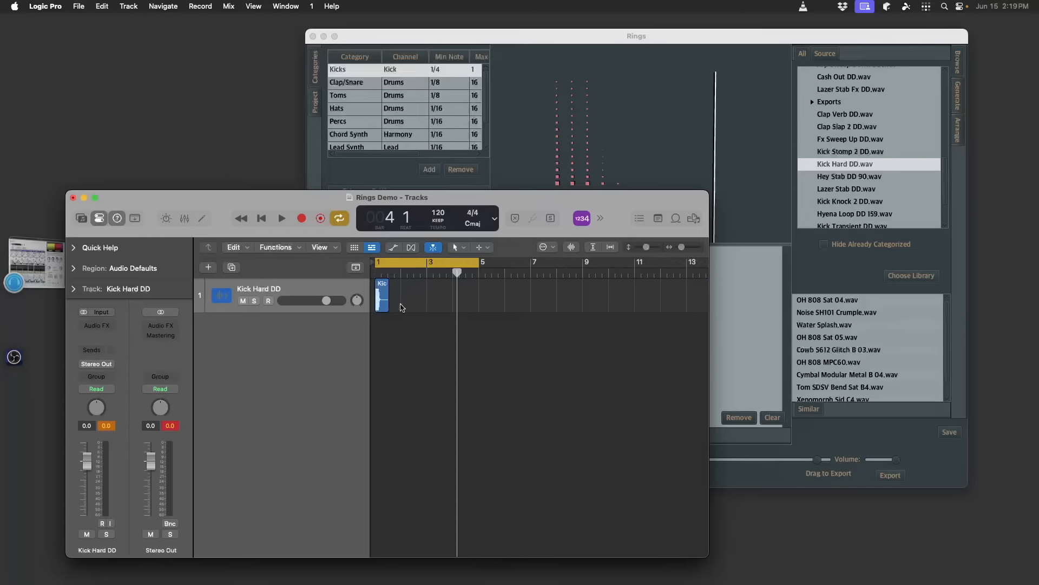
Delete the kick region from the Logic Pro track and switch back to Rings.
{"action": "left_click", "coordinate": [382, 300]}
{"action": "key", "text": "Delete"}
{"action": "left_click", "coordinate": [678, 43]}
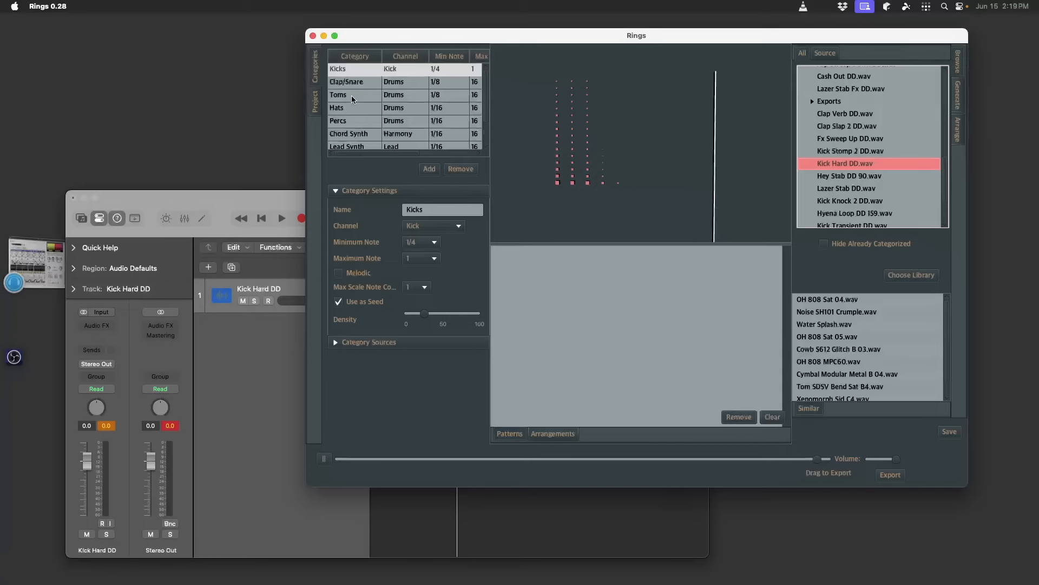
Open the sources of the Chord Synth category and inspect its filter for file names starting with "PD_".
{"action": "left_click", "coordinate": [353, 121]}
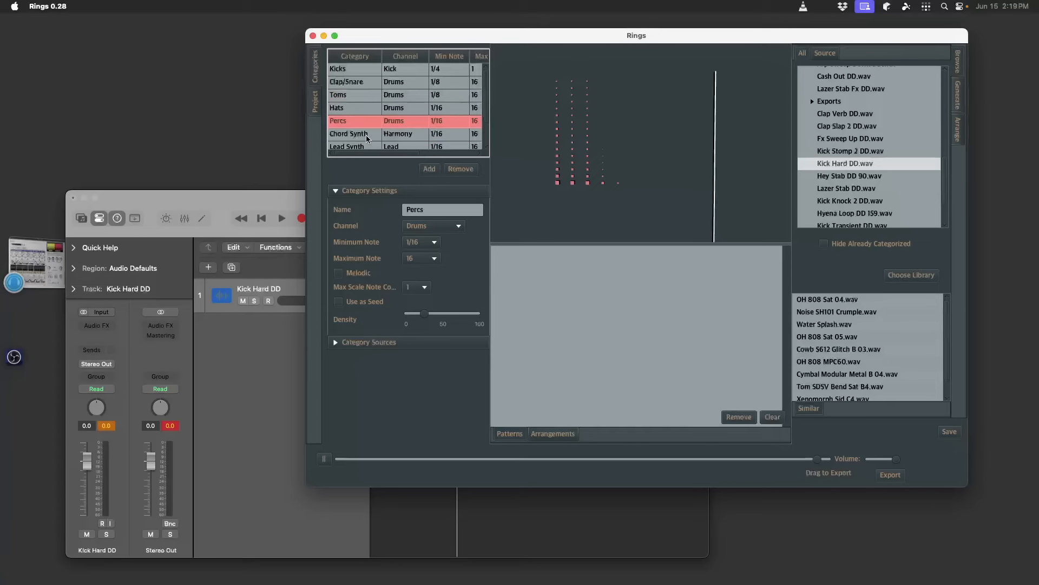
{"action": "left_click", "coordinate": [366, 139]}
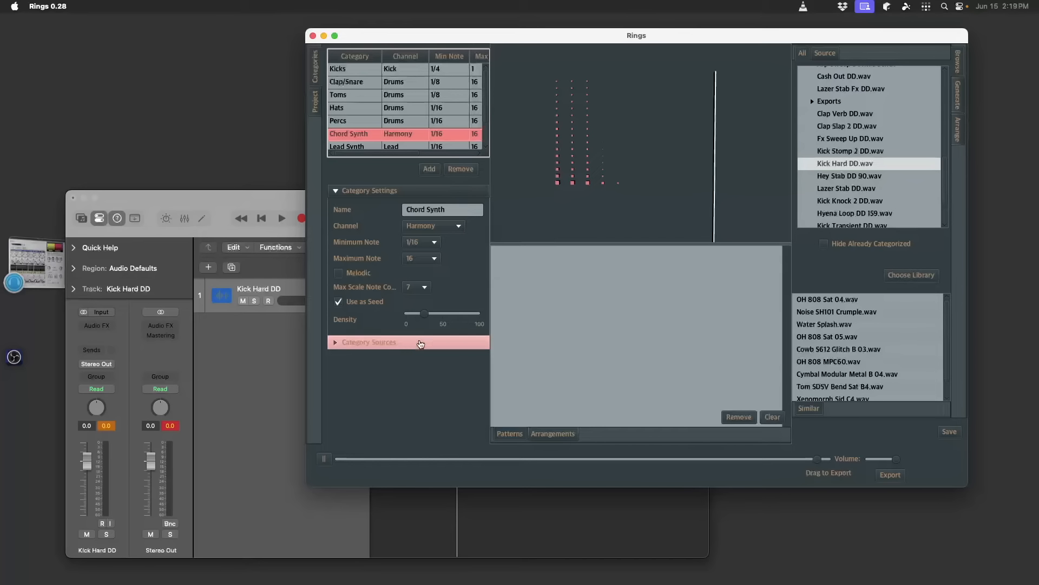
{"action": "left_click", "coordinate": [420, 343]}
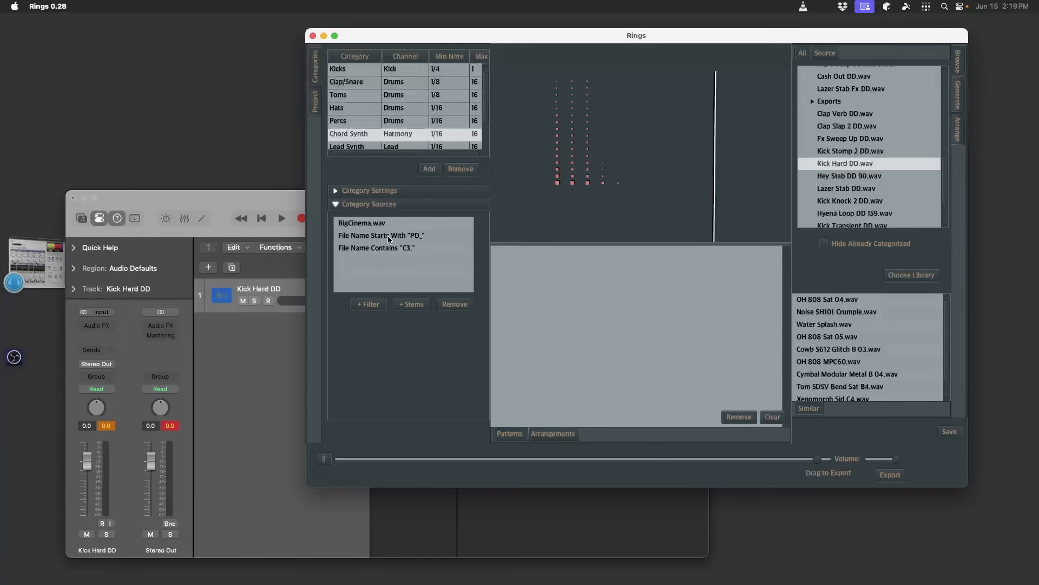
{"action": "left_click", "coordinate": [405, 239]}
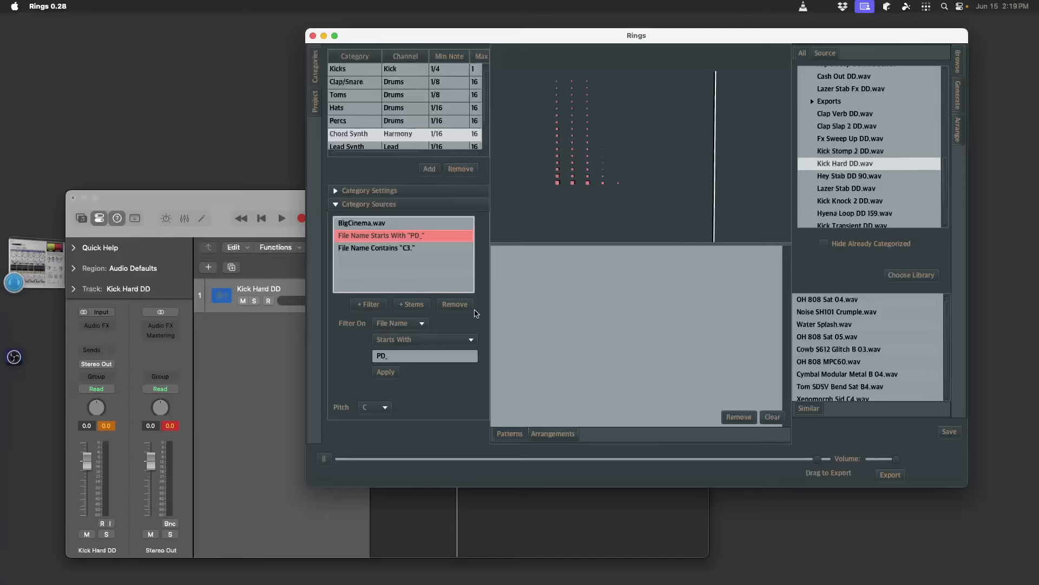
List the samples matching the selected filter, audition PD_Detuned_Morph, PD_Water_Spectre and PD_Forever_Future, and look through the similar samples.
{"action": "left_click", "coordinate": [825, 52]}
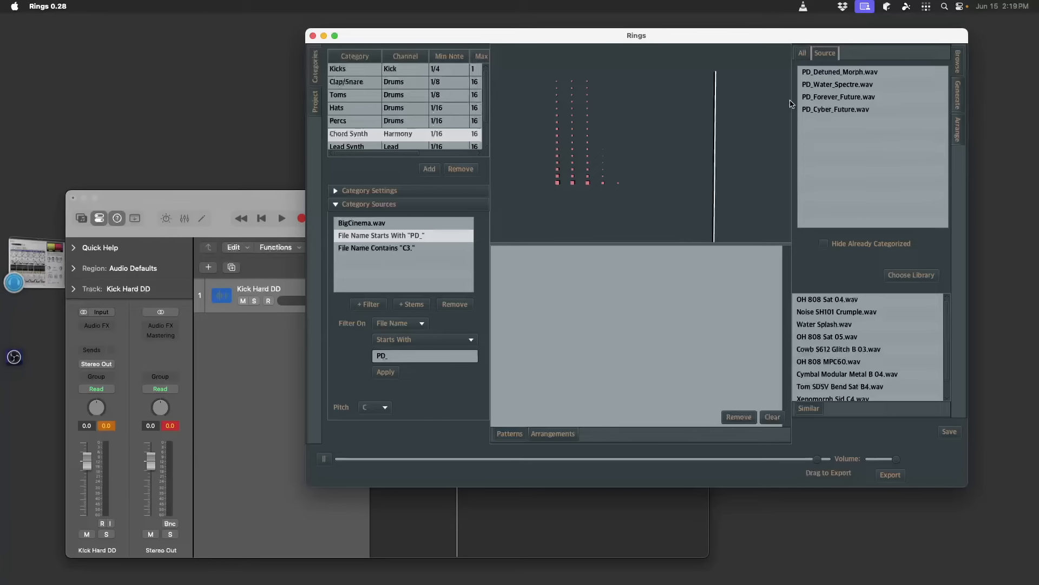
{"action": "left_click", "coordinate": [862, 71]}
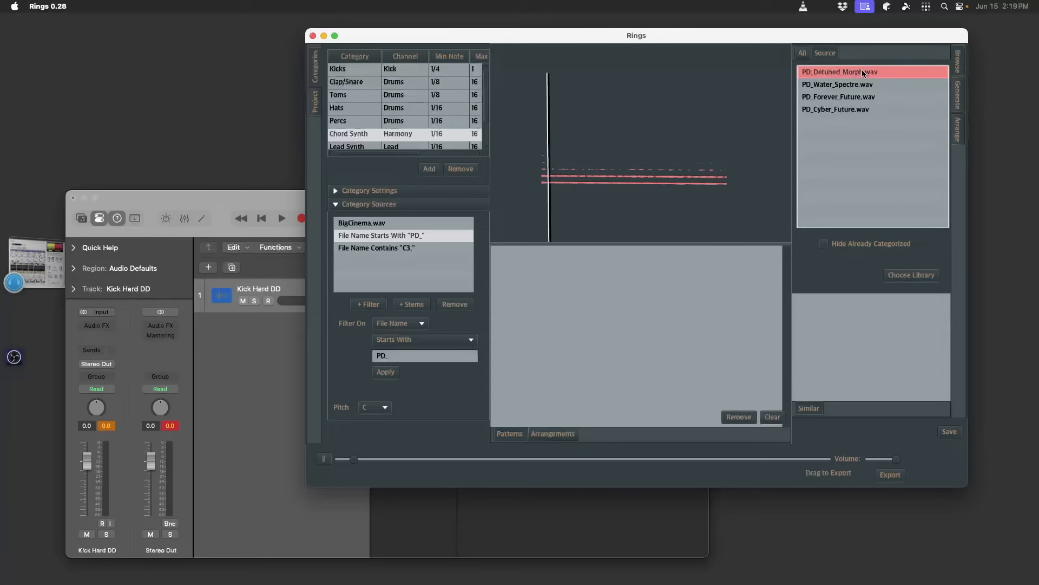
{"action": "left_click", "coordinate": [854, 84]}
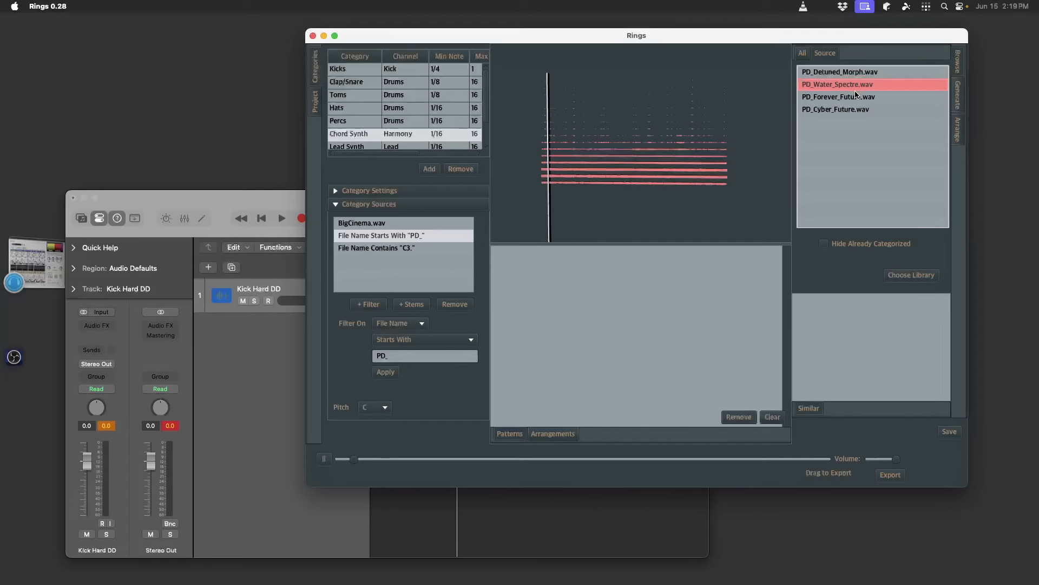
{"action": "left_click", "coordinate": [855, 97]}
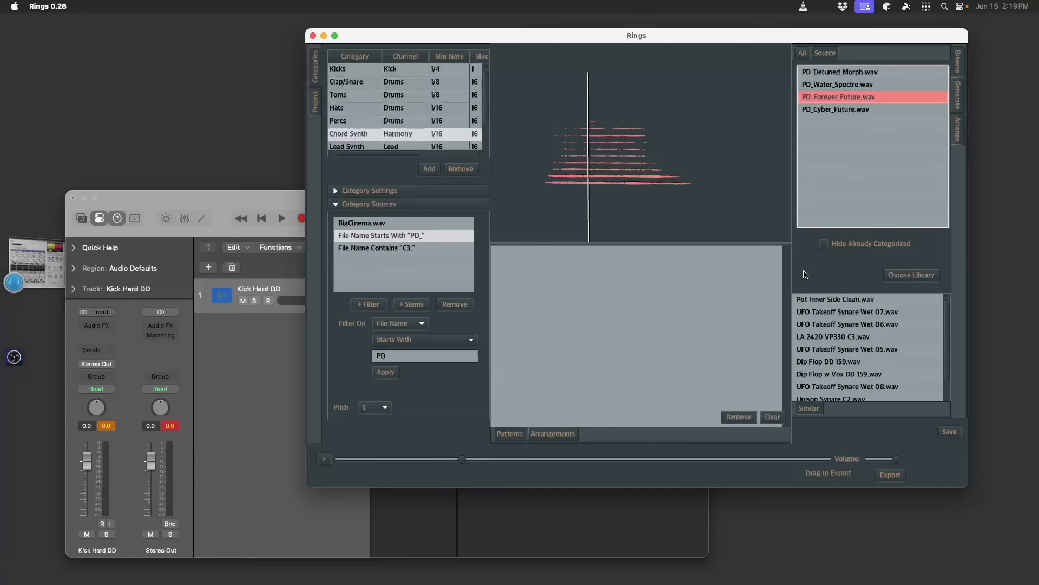
{"action": "scroll", "coordinate": [844, 360], "scroll_direction": "down", "scroll_amount": 2}
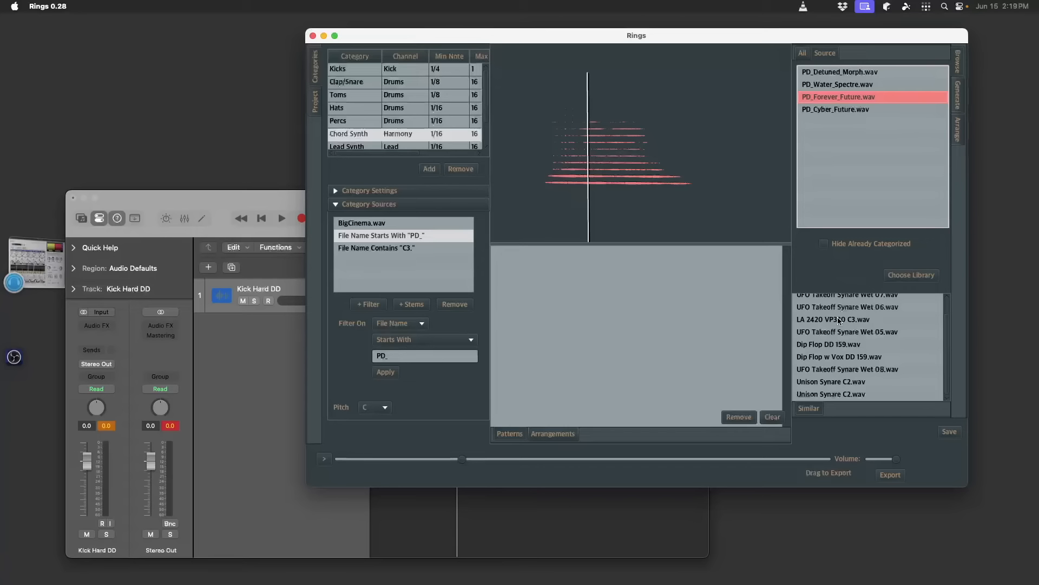
{"action": "scroll", "coordinate": [838, 321], "scroll_direction": "up", "scroll_amount": 2}
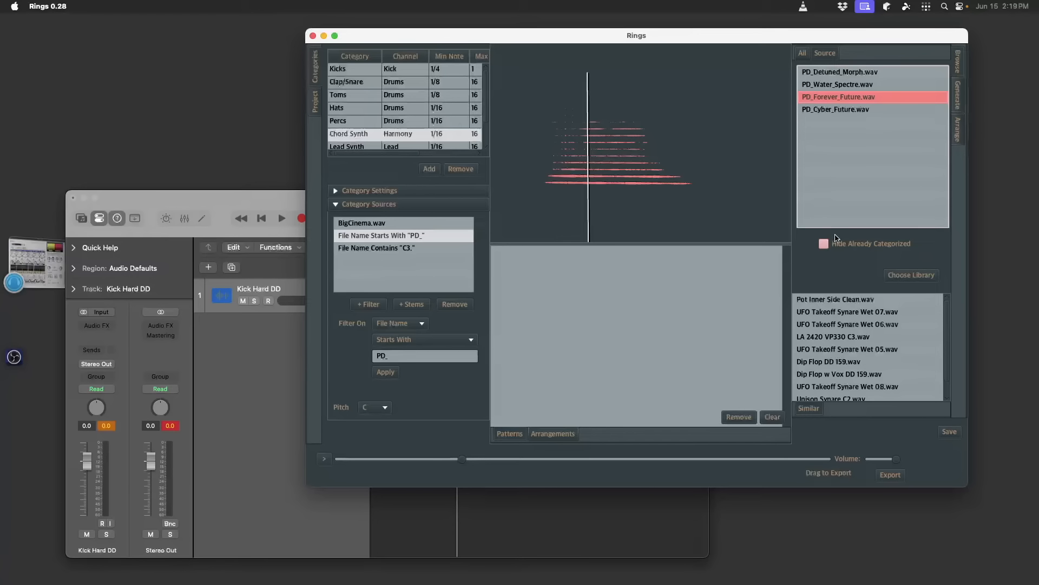
Generate 10 new patterns for the Kick channel.
{"action": "left_click", "coordinate": [957, 98]}
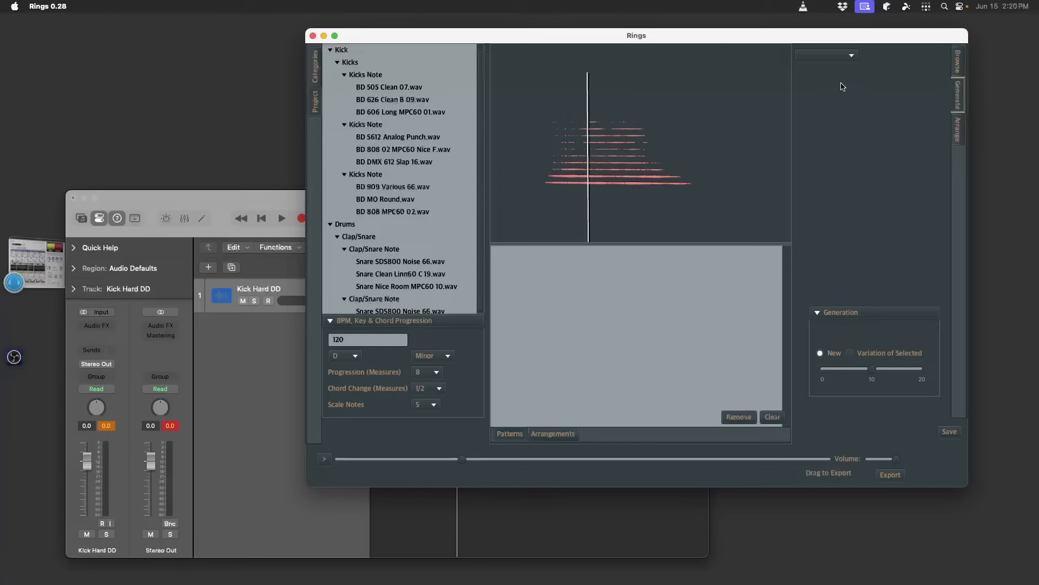
{"action": "left_click", "coordinate": [852, 55]}
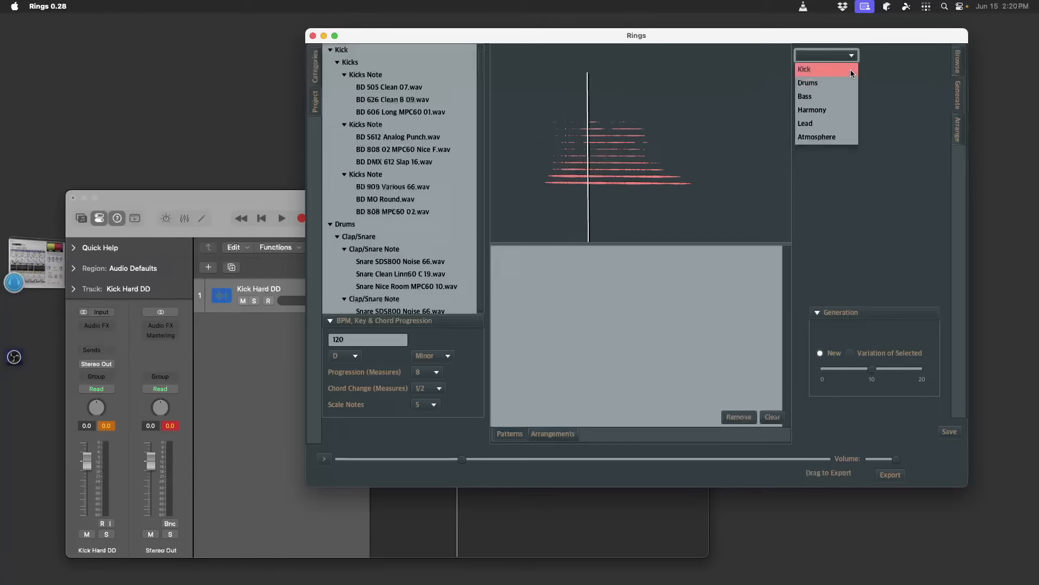
{"action": "left_click", "coordinate": [851, 70]}
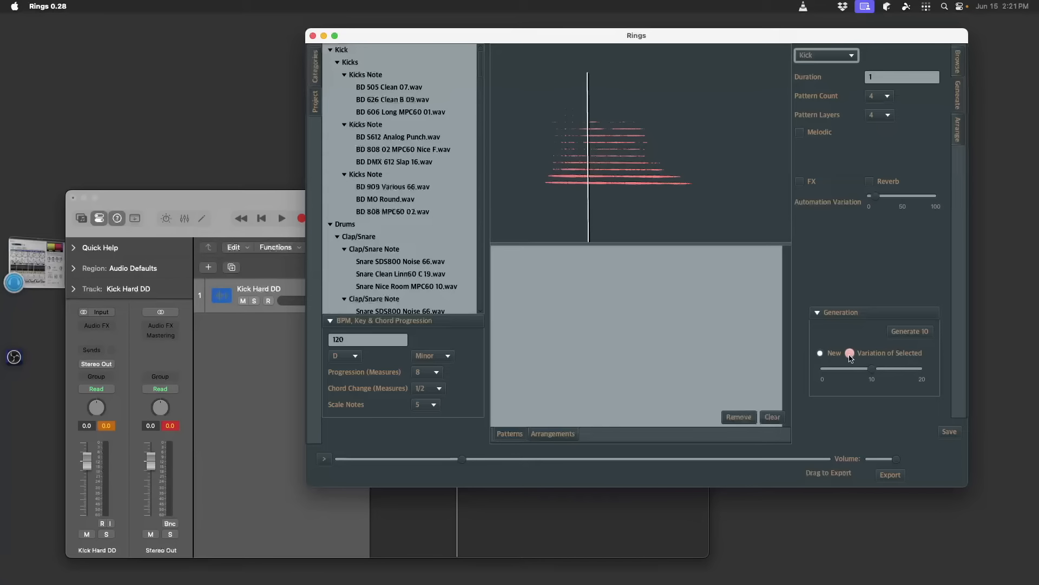
{"action": "left_click", "coordinate": [889, 332]}
{"action": "left_click", "coordinate": [904, 334]}
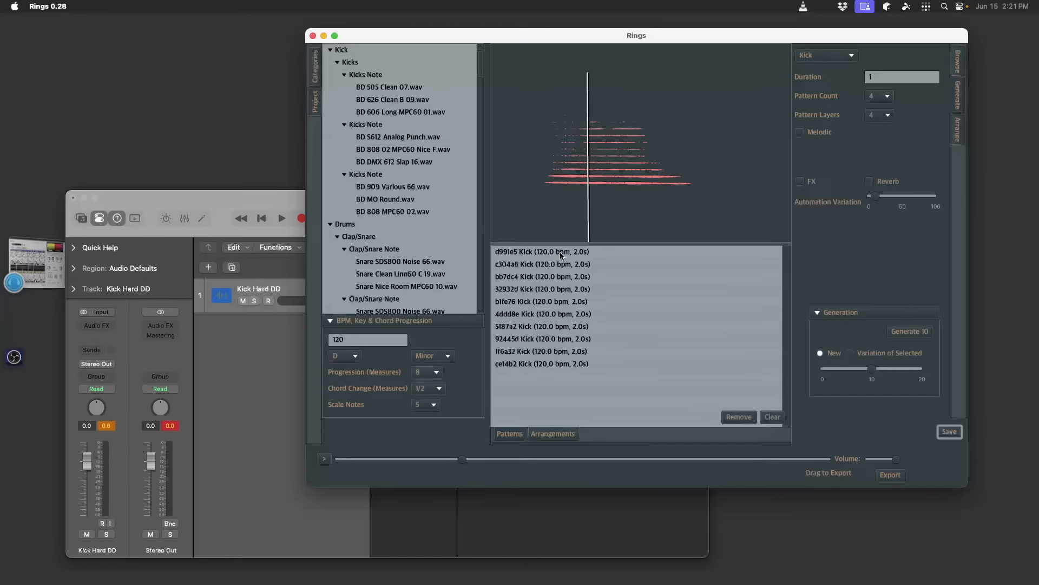
Audition the generated Kick patterns one after another, from the first to the eighth in the list.
{"action": "left_click", "coordinate": [560, 253]}
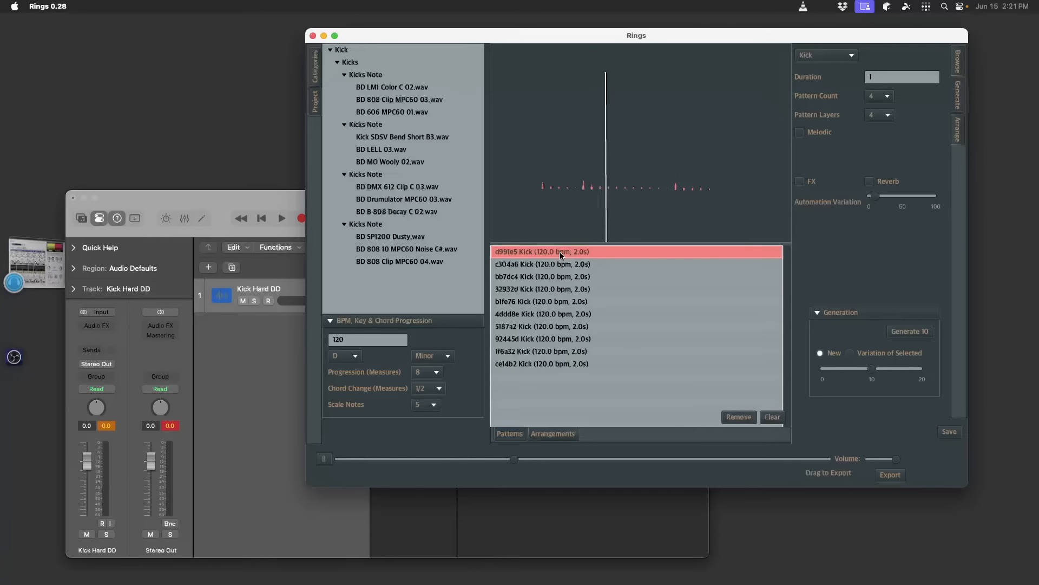
{"action": "left_click", "coordinate": [564, 265]}
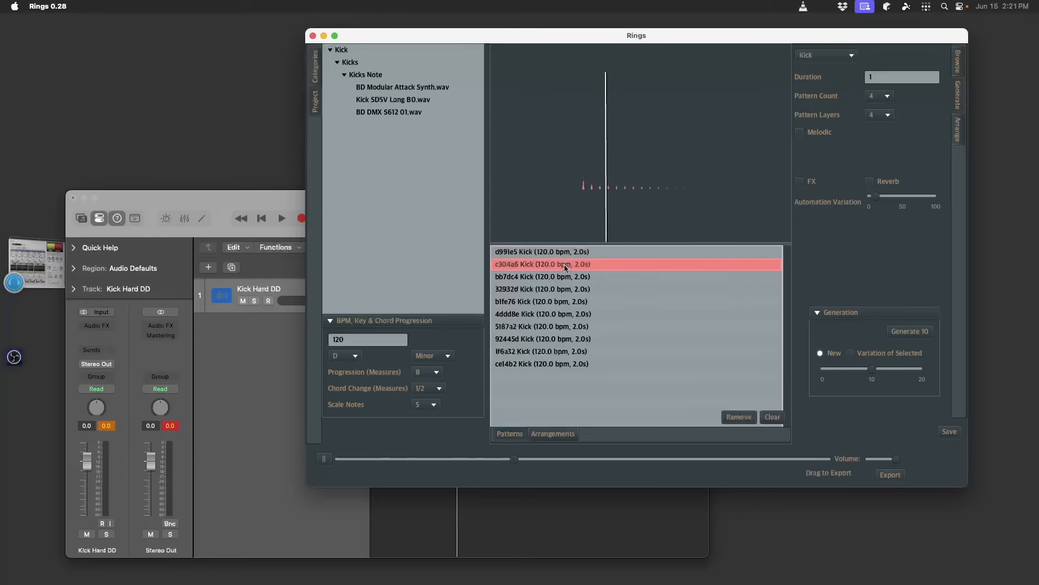
{"action": "key", "text": "Down"}
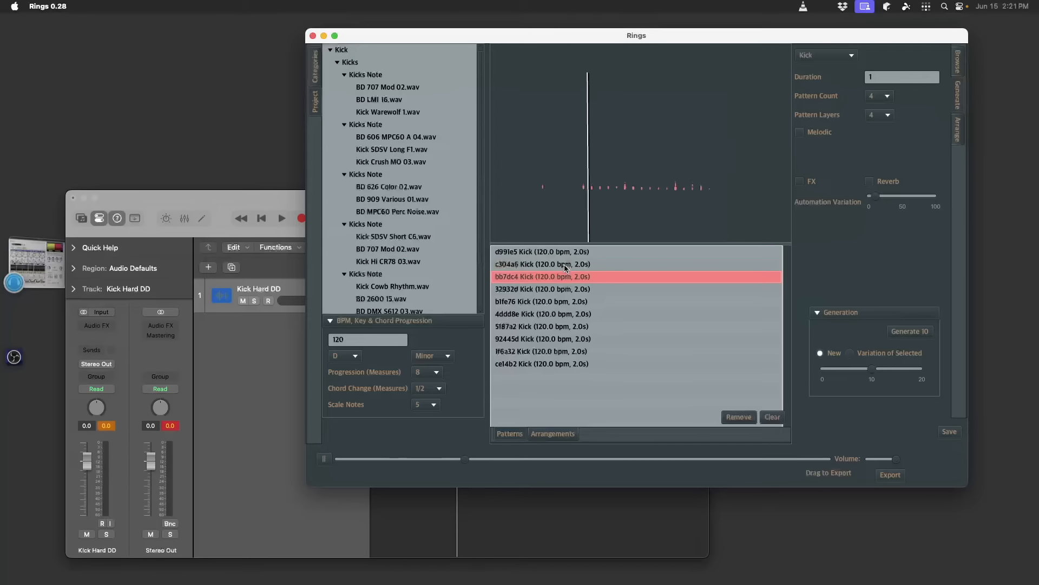
{"action": "key", "text": "Down"}
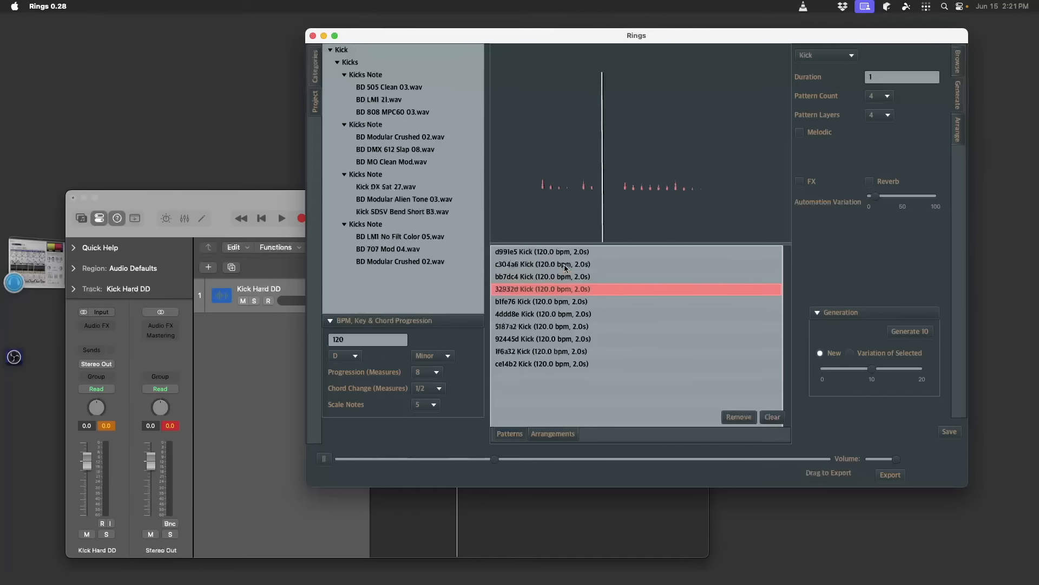
{"action": "key", "text": "Down"}
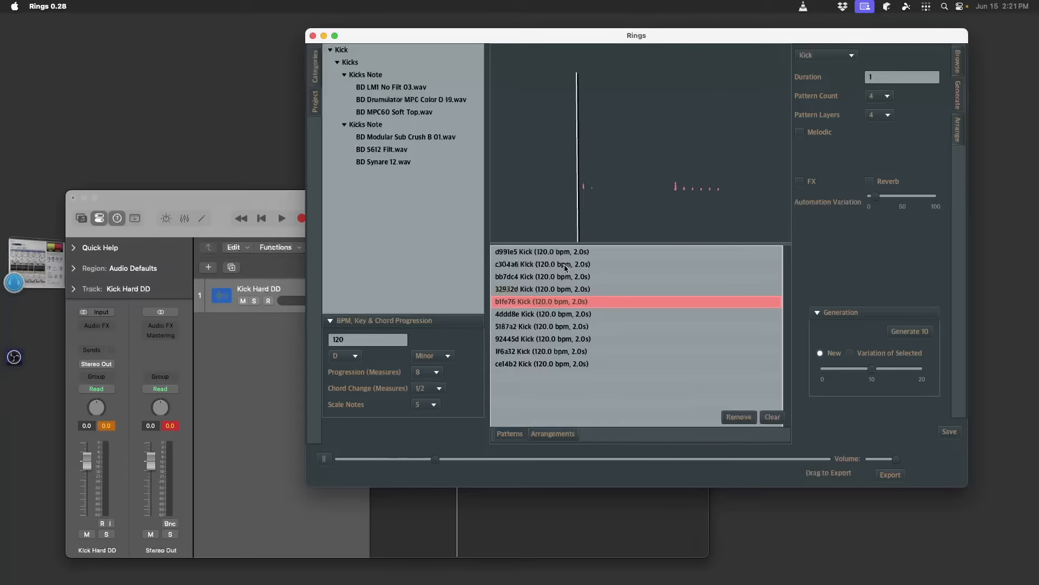
{"action": "key", "text": "Down"}
{"action": "key", "text": "Down"}
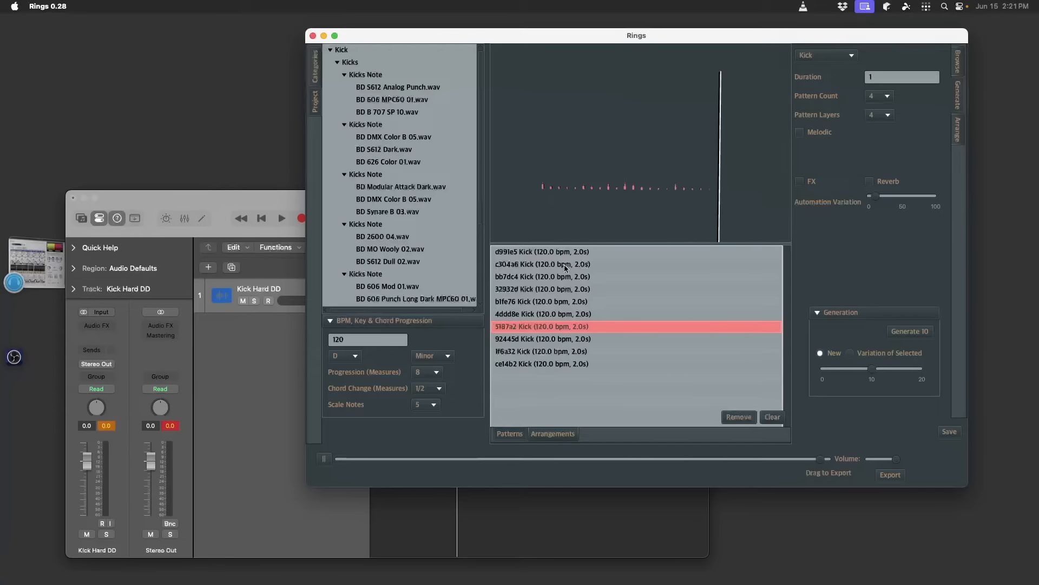
{"action": "key", "text": "Down"}
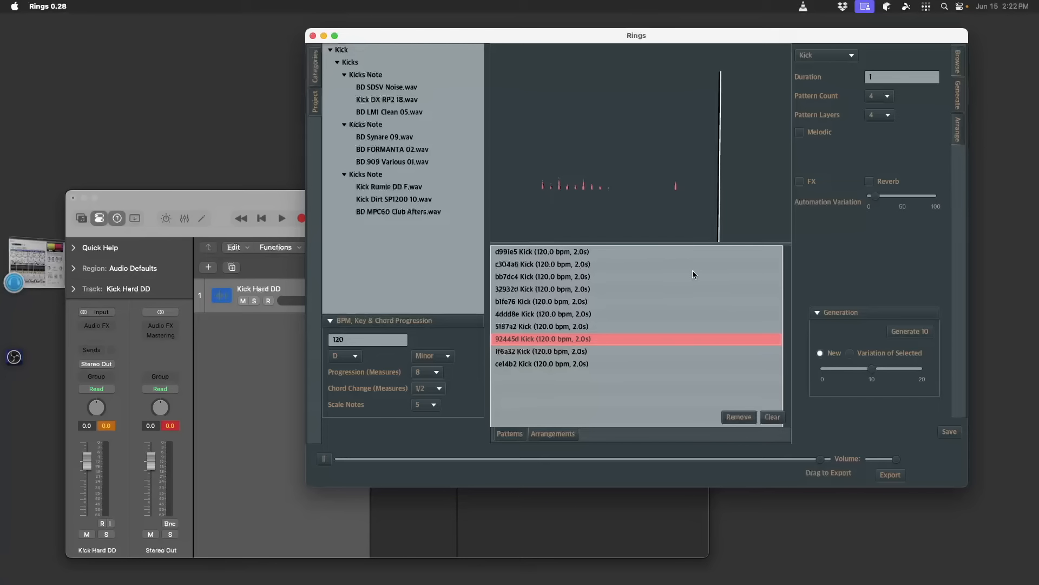
Generate 5 variations of the selected 92445d Kick pattern.
{"action": "left_click", "coordinate": [851, 353]}
{"action": "left_click_drag", "start_coordinate": [870, 369], "coordinate": [857, 373]}
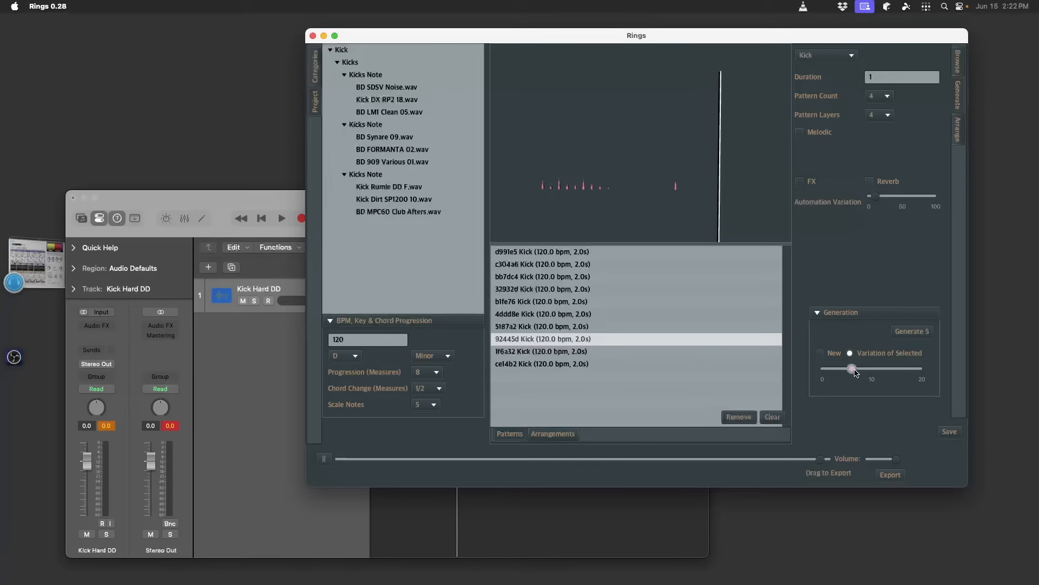
{"action": "left_click", "coordinate": [914, 332]}
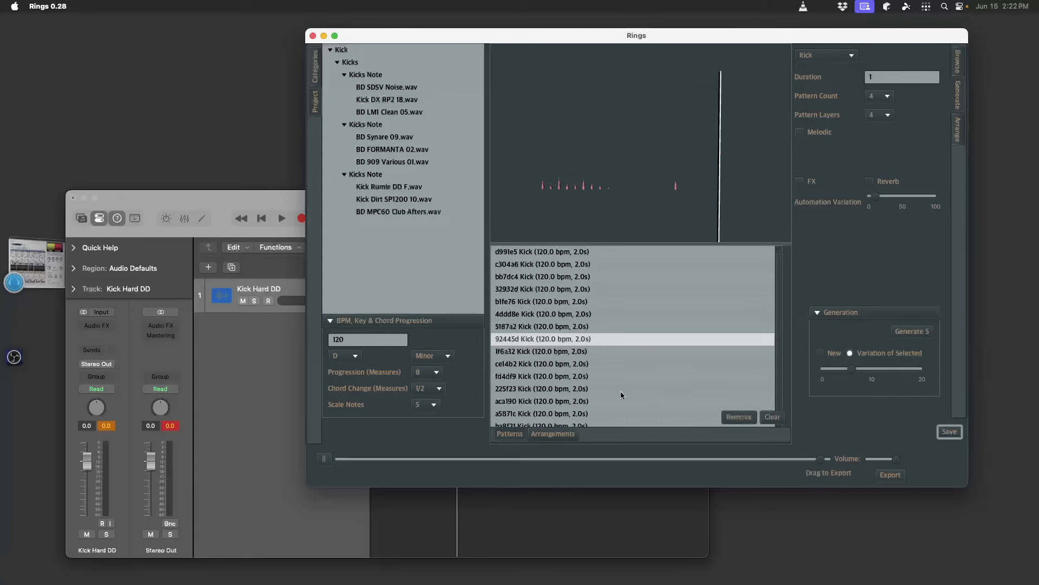
Audition the new Kick variations 225f23, aca190, a5871c and ba8f21, finishing on 225f23.
{"action": "scroll", "coordinate": [621, 391], "scroll_direction": "down", "scroll_amount": 1}
{"action": "left_click", "coordinate": [587, 381]}
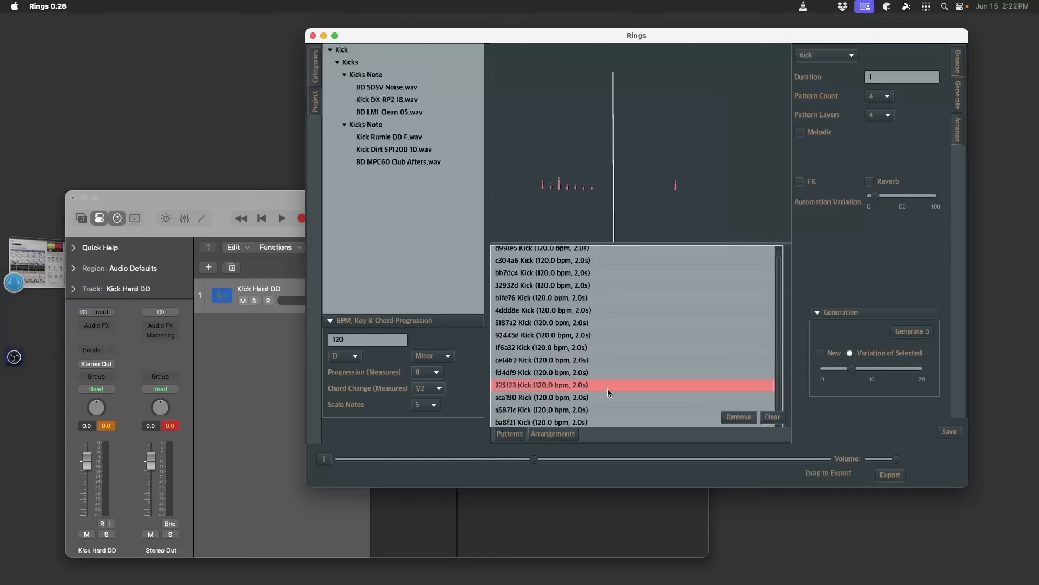
{"action": "left_click", "coordinate": [587, 396]}
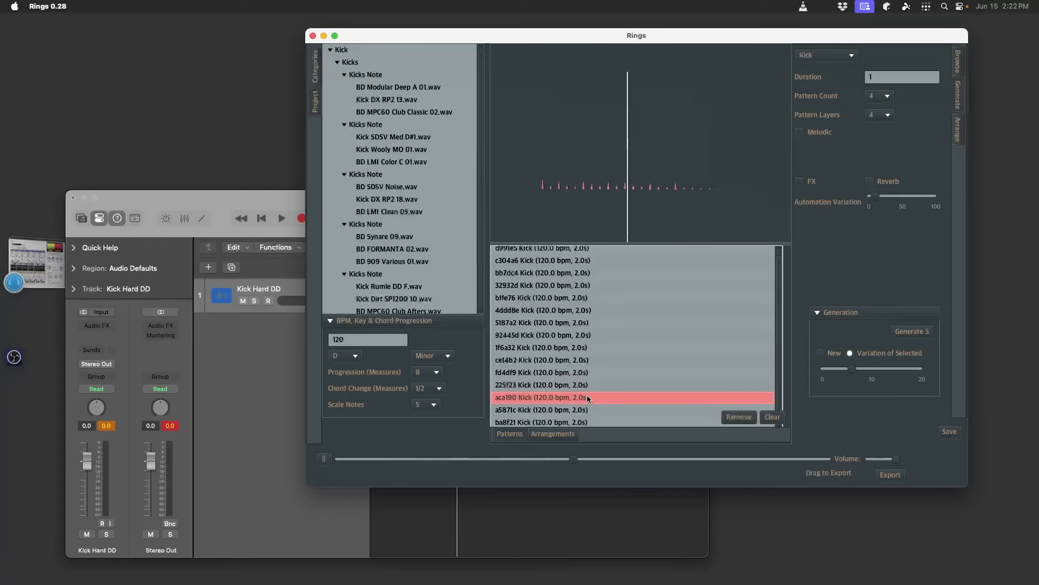
{"action": "left_click", "coordinate": [590, 408]}
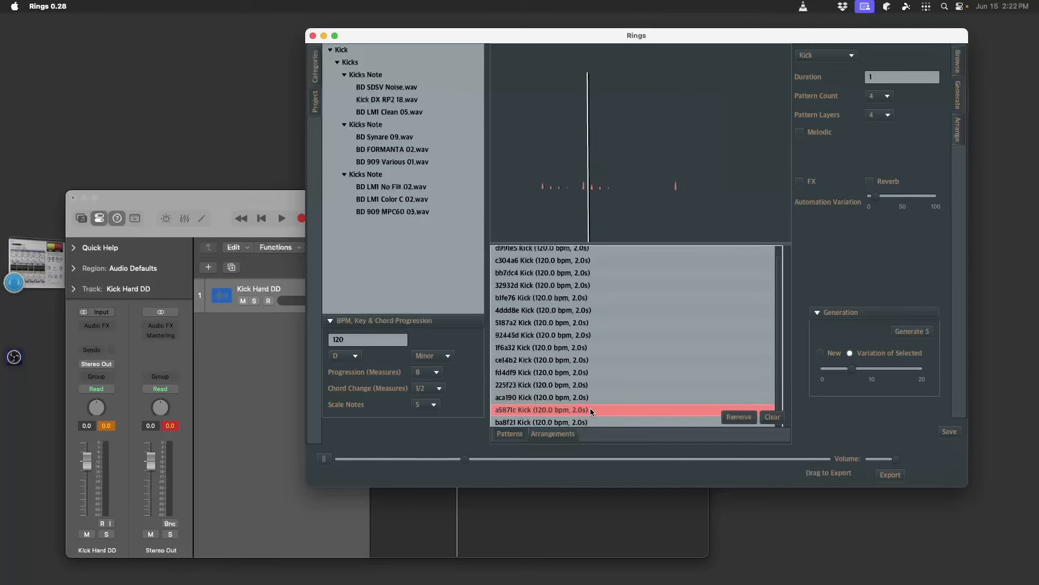
{"action": "left_click", "coordinate": [594, 385]}
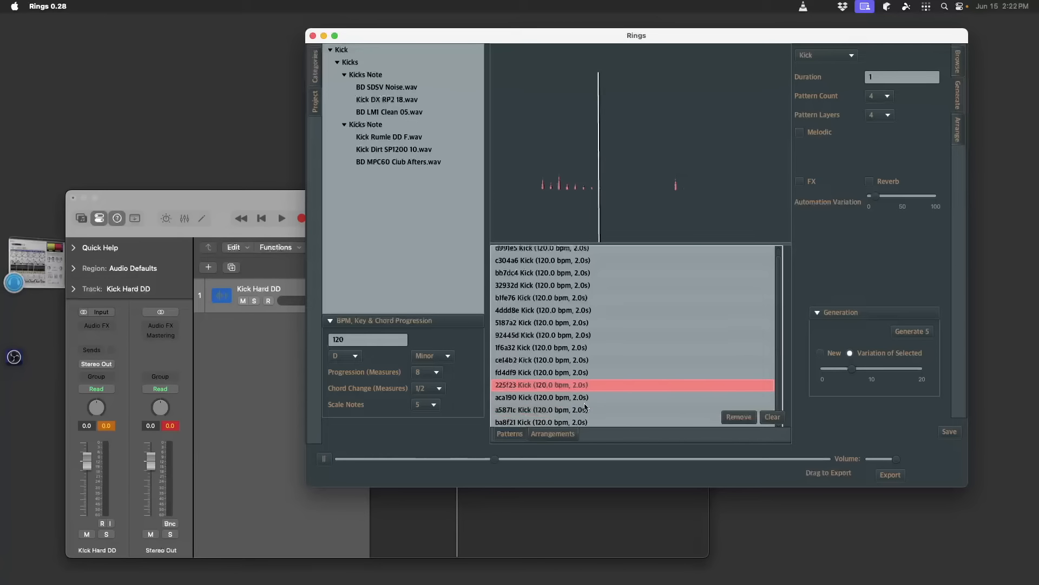
{"action": "left_click", "coordinate": [597, 422]}
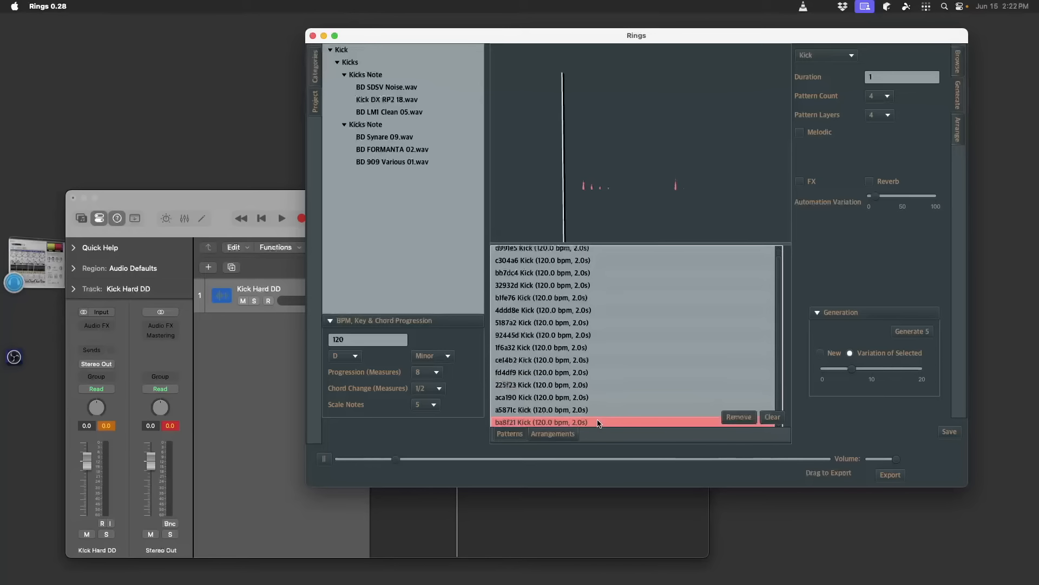
{"action": "left_click", "coordinate": [592, 387]}
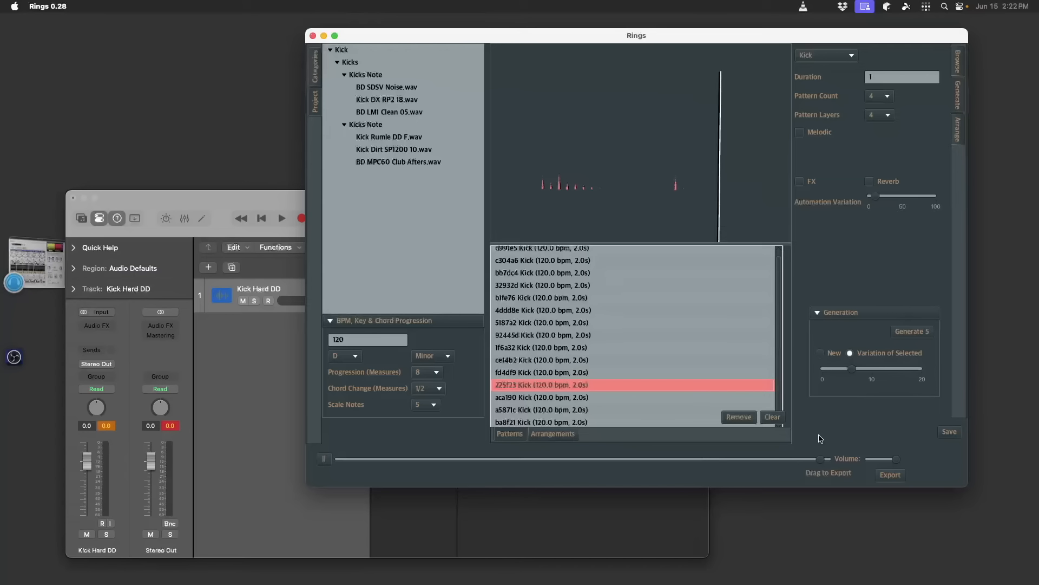
Export the 225f23 Kick pattern to the Logic Pro track from bar 1 and play it, dismissing the synchronization alerts.
{"action": "left_click_drag", "start_coordinate": [589, 444], "coordinate": [479, 296]}
{"action": "key", "text": "space"}
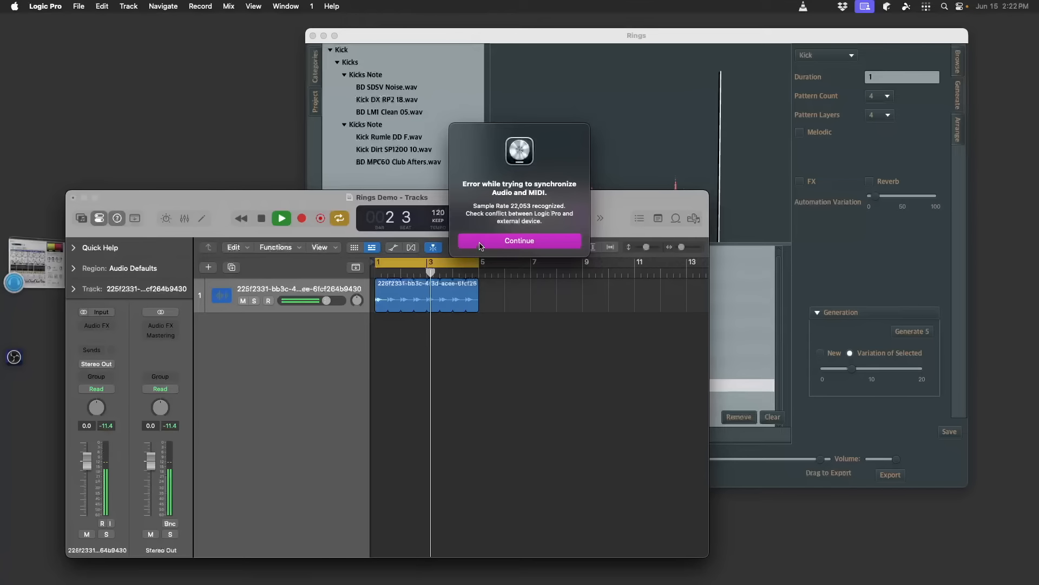
{"action": "left_click", "coordinate": [477, 242]}
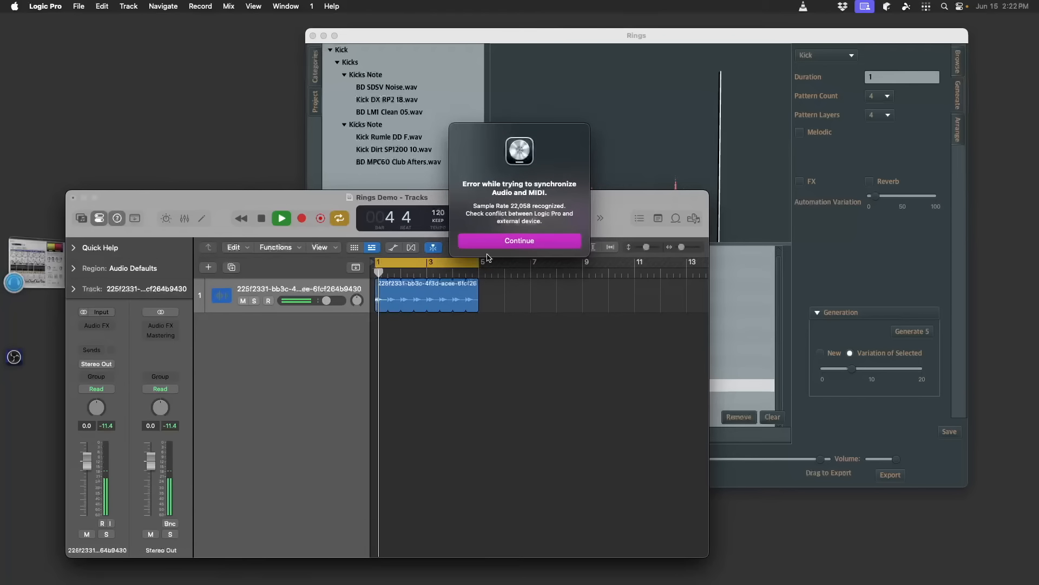
{"action": "left_click", "coordinate": [498, 242]}
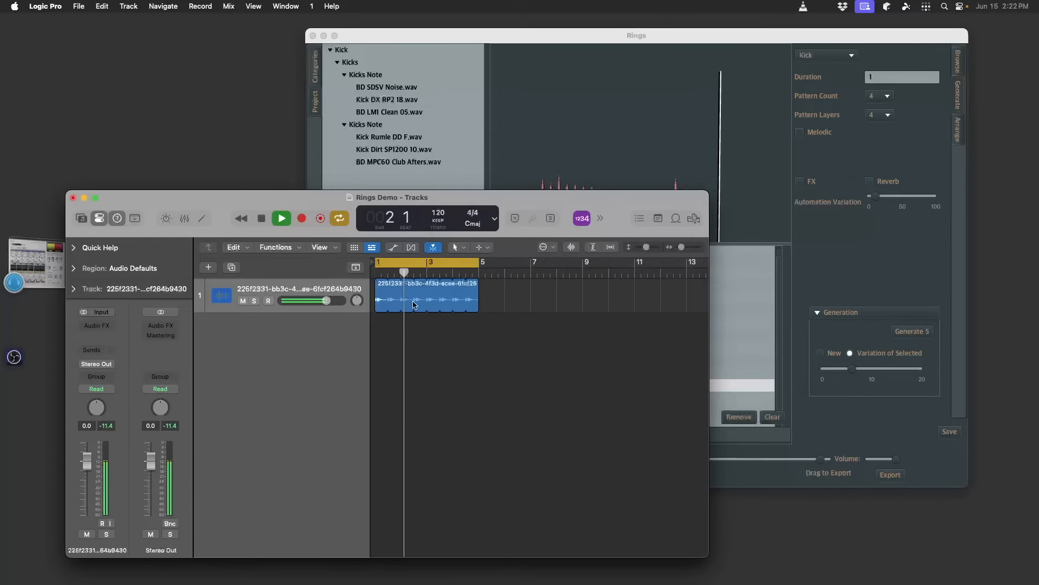
Shorten the looping unit of the Kick region in Logic Pro and play the result, dismissing the synchronization alert.
{"action": "left_click_drag", "start_coordinate": [384, 306], "coordinate": [380, 306]}
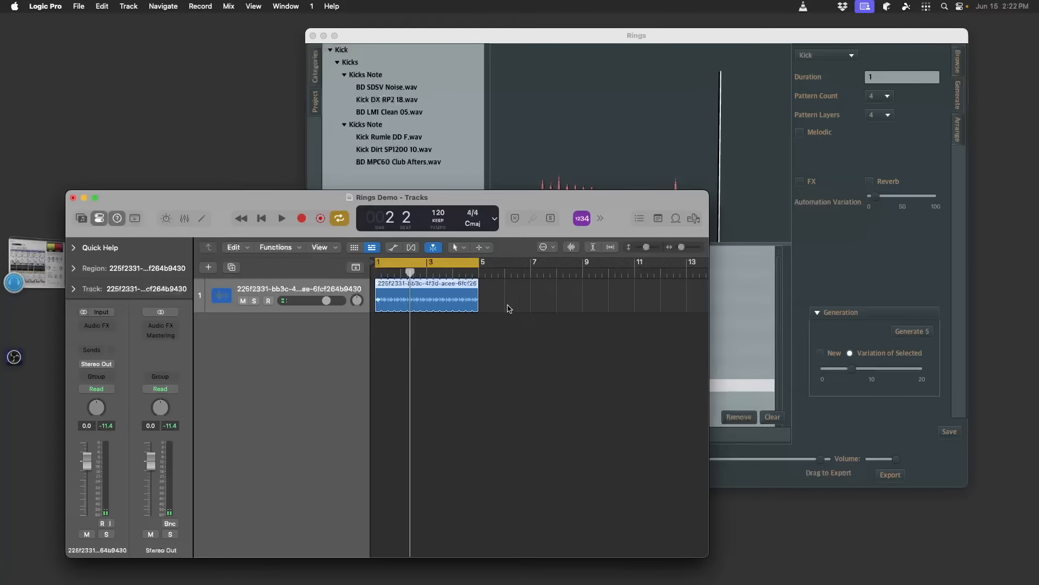
{"action": "key", "text": "space"}
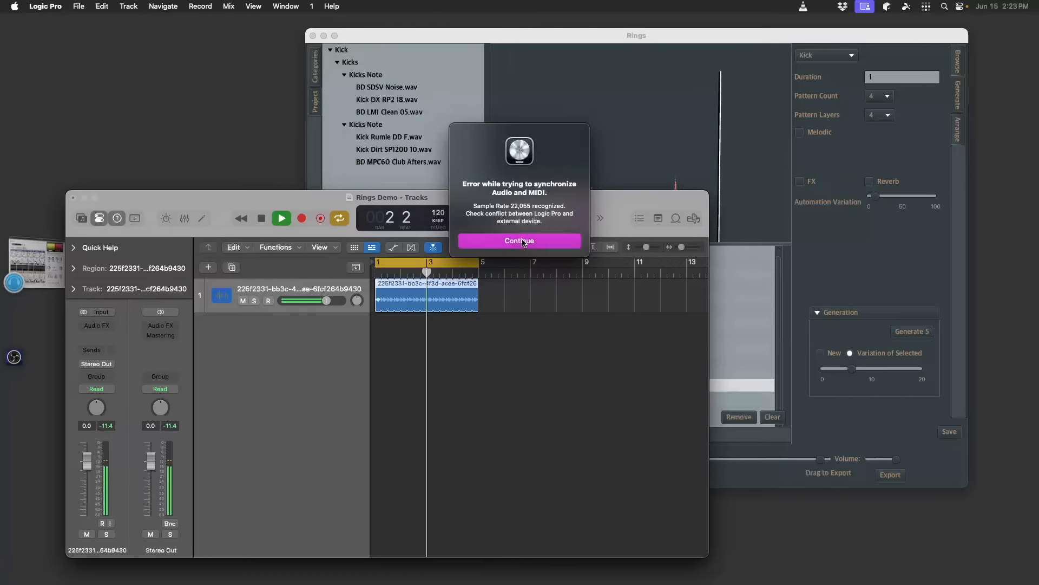
{"action": "left_click", "coordinate": [520, 241]}
Return to Rings and audition the Kick variations aca190 and a5871c.
{"action": "left_click", "coordinate": [827, 240]}
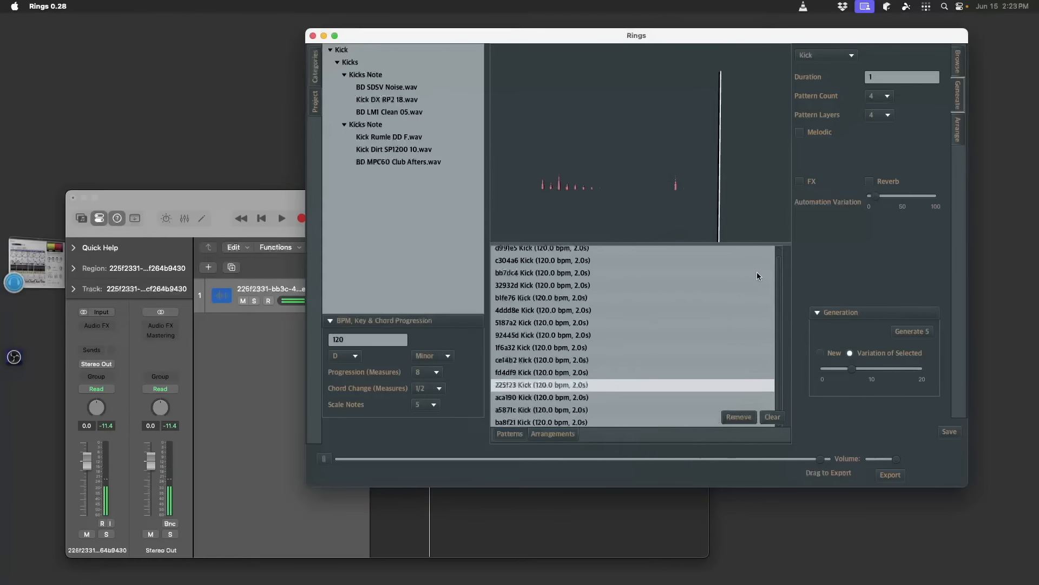
{"action": "left_click", "coordinate": [589, 398]}
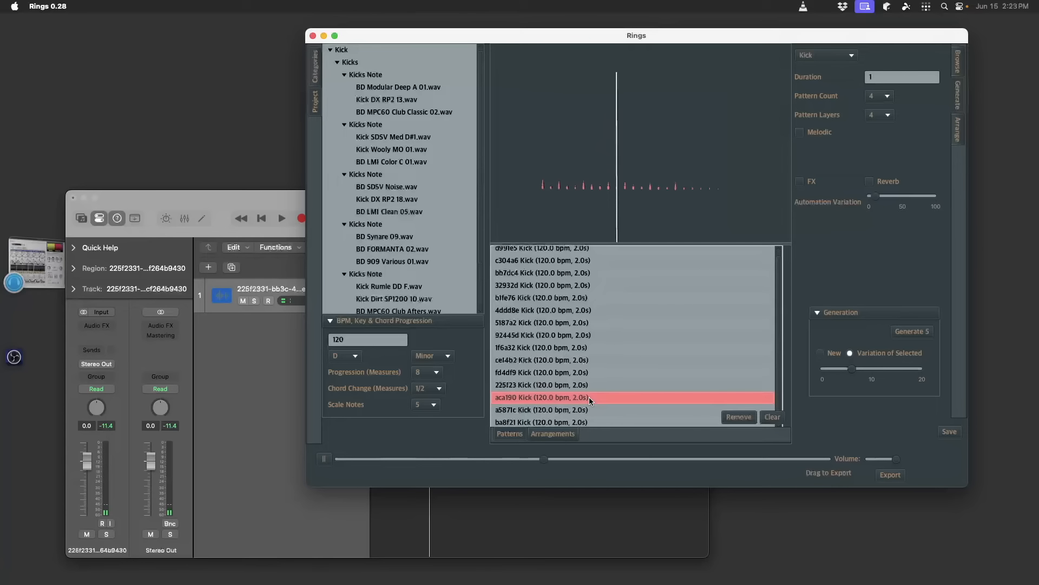
{"action": "left_click", "coordinate": [592, 408]}
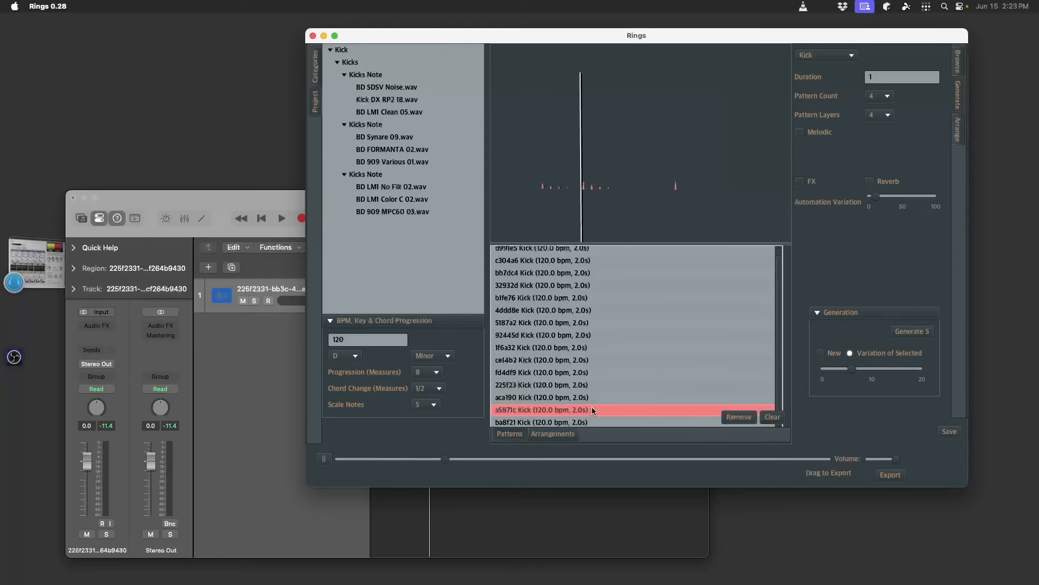
Replace the Kick region on the Logic Pro track with the a5871c pattern and play it back.
{"action": "left_click", "coordinate": [282, 205]}
{"action": "left_click", "coordinate": [806, 469]}
{"action": "left_click_drag", "start_coordinate": [807, 469], "coordinate": [470, 298]}
{"action": "left_click", "coordinate": [465, 283]}
{"action": "key", "text": "Delete"}
{"action": "key", "text": "space"}
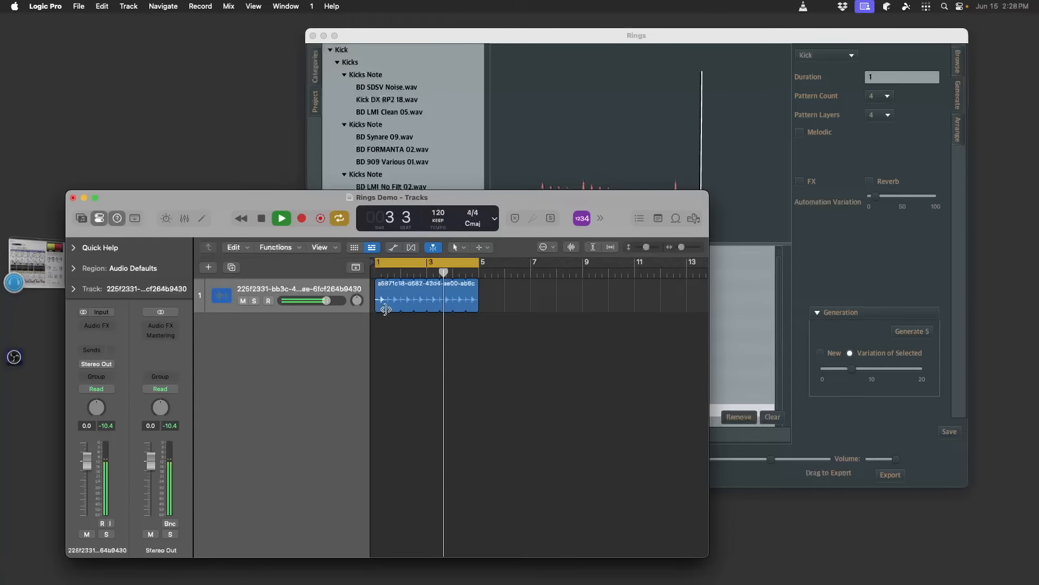
{"action": "key", "text": "space"}
Switch to Rings, choose the Drums channel and generate 8 new patterns.
{"action": "left_click", "coordinate": [576, 34]}
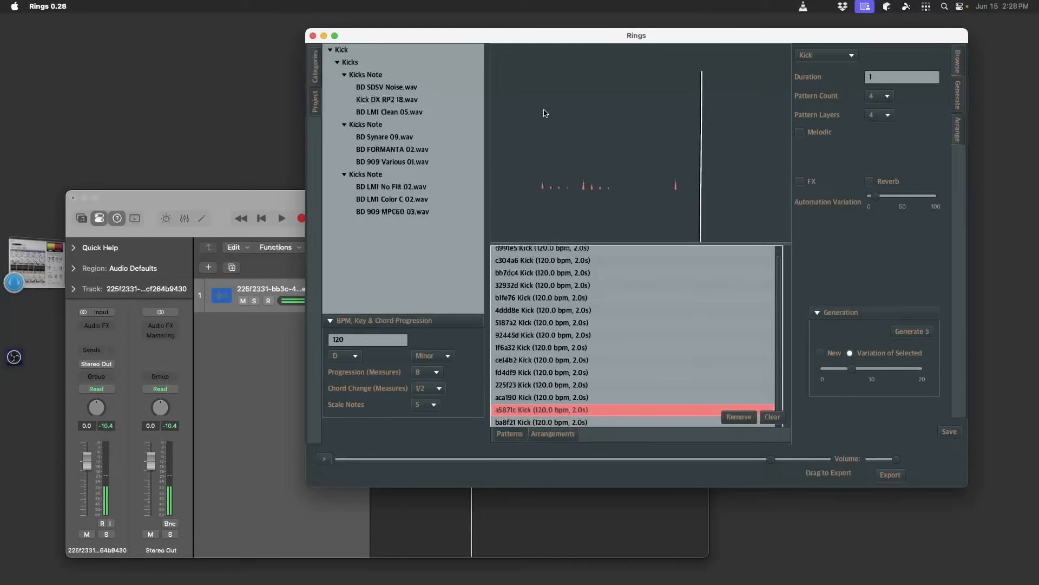
{"action": "left_click", "coordinate": [837, 56]}
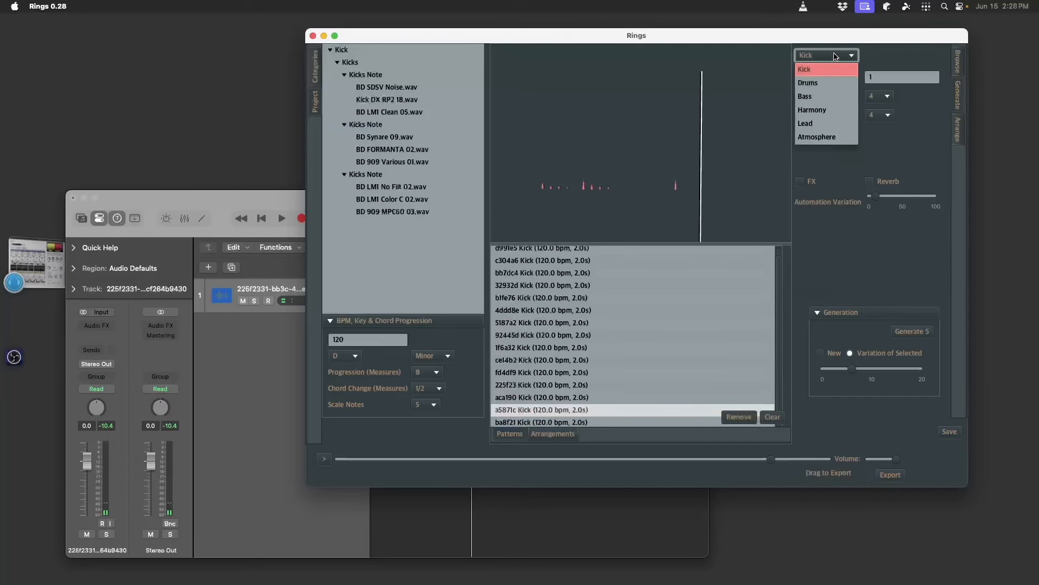
{"action": "left_click", "coordinate": [835, 83]}
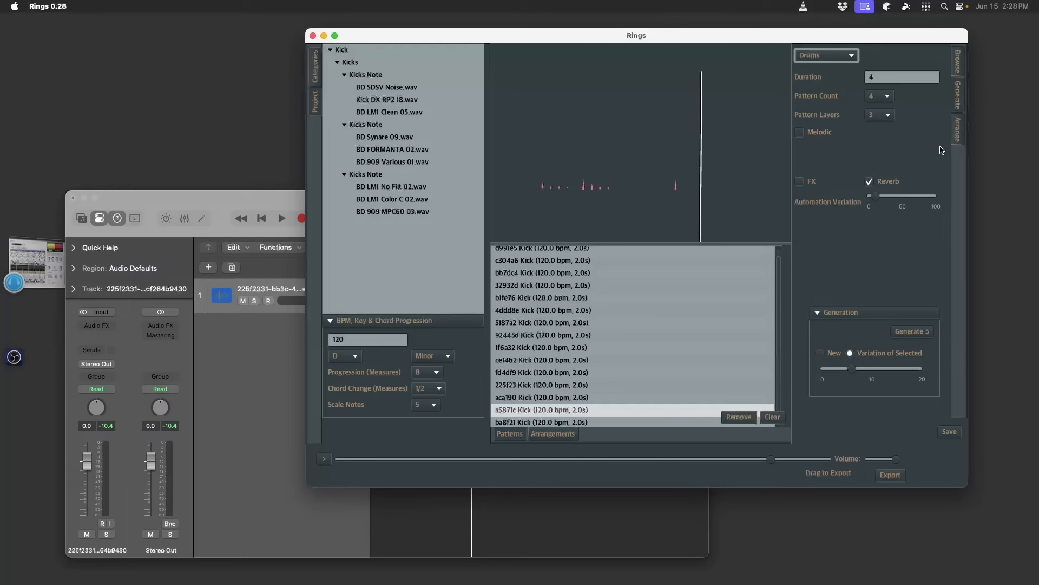
{"action": "left_click", "coordinate": [821, 356]}
{"action": "left_click_drag", "start_coordinate": [849, 372], "coordinate": [864, 370]}
{"action": "left_click", "coordinate": [912, 331]}
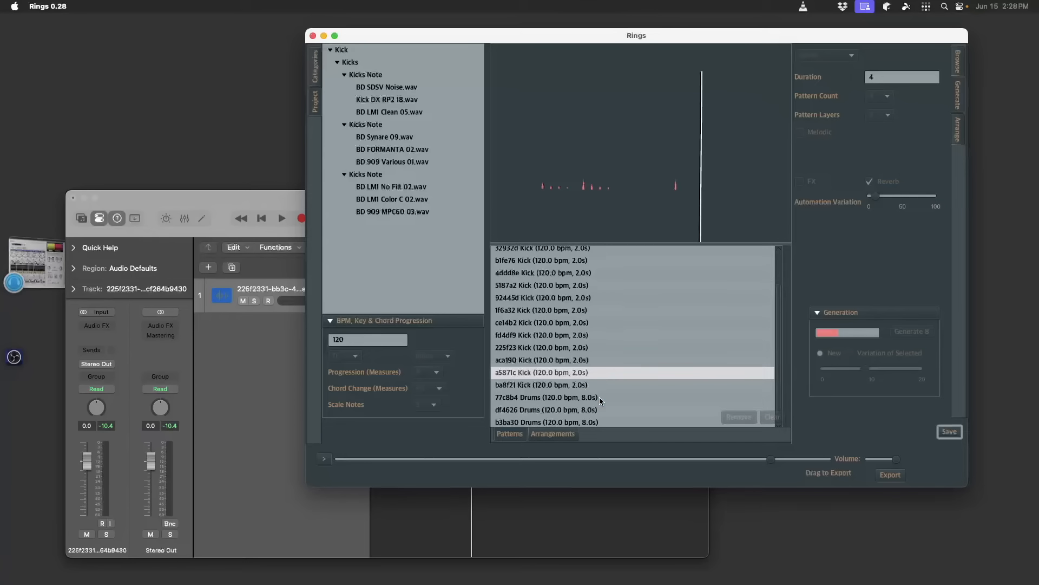
Audition the Drums patterns 77c8b4, df4626 and b3ba30 in turn, then stop playback.
{"action": "left_click", "coordinate": [599, 397]}
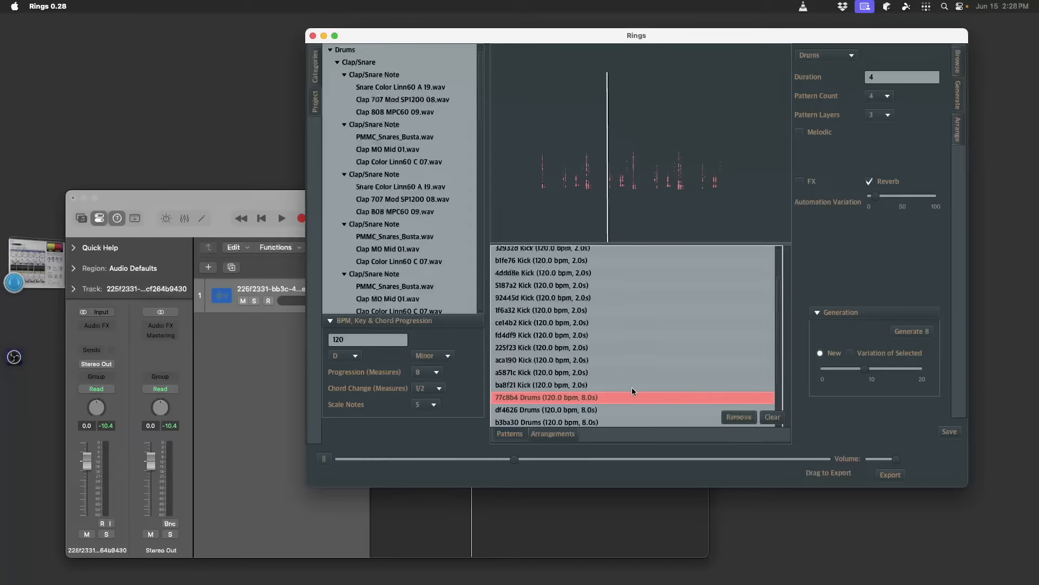
{"action": "scroll", "coordinate": [603, 395], "scroll_direction": "down", "scroll_amount": 2}
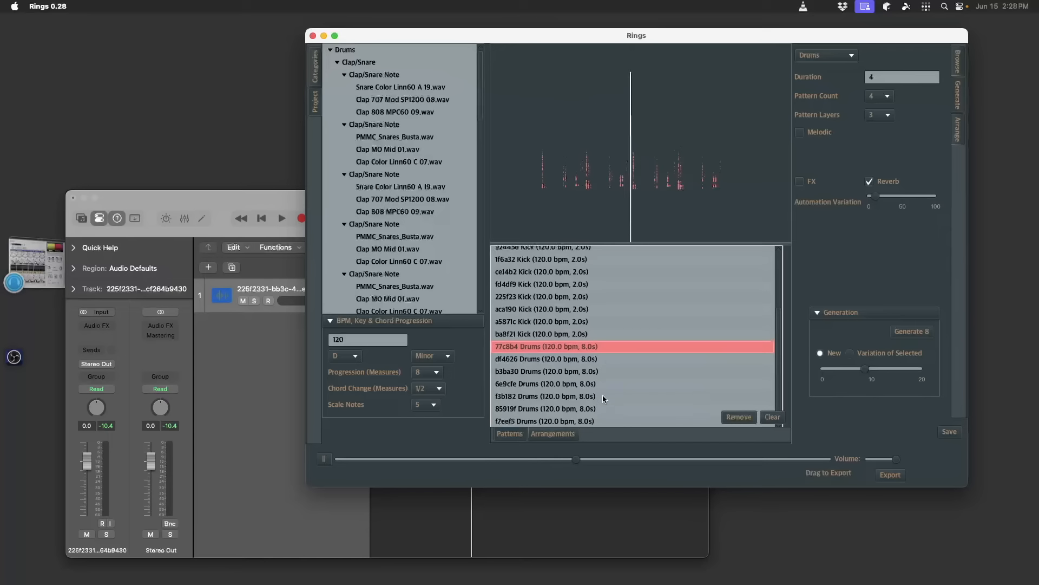
{"action": "left_click", "coordinate": [604, 359]}
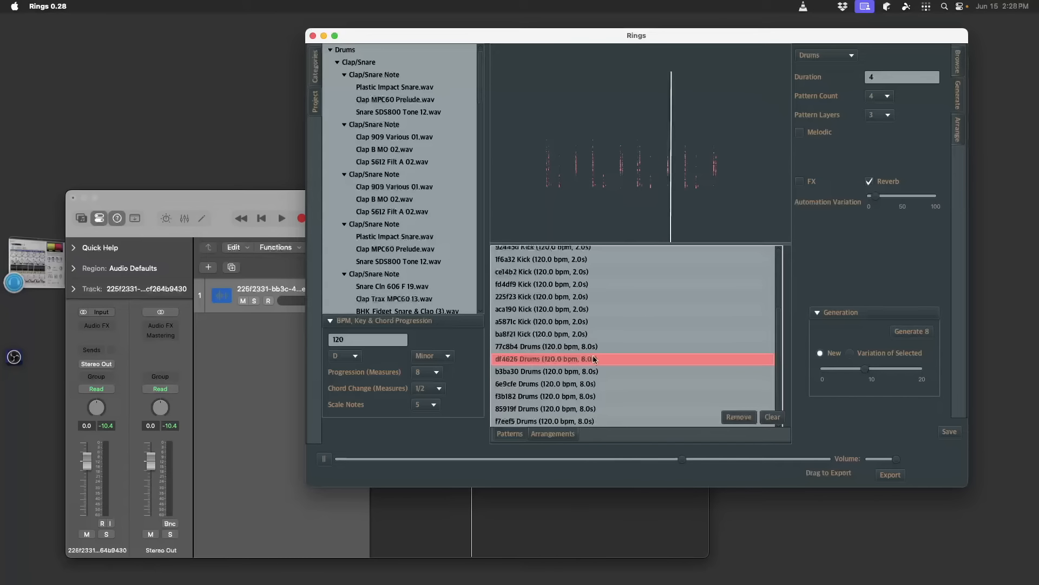
{"action": "key", "text": "Down"}
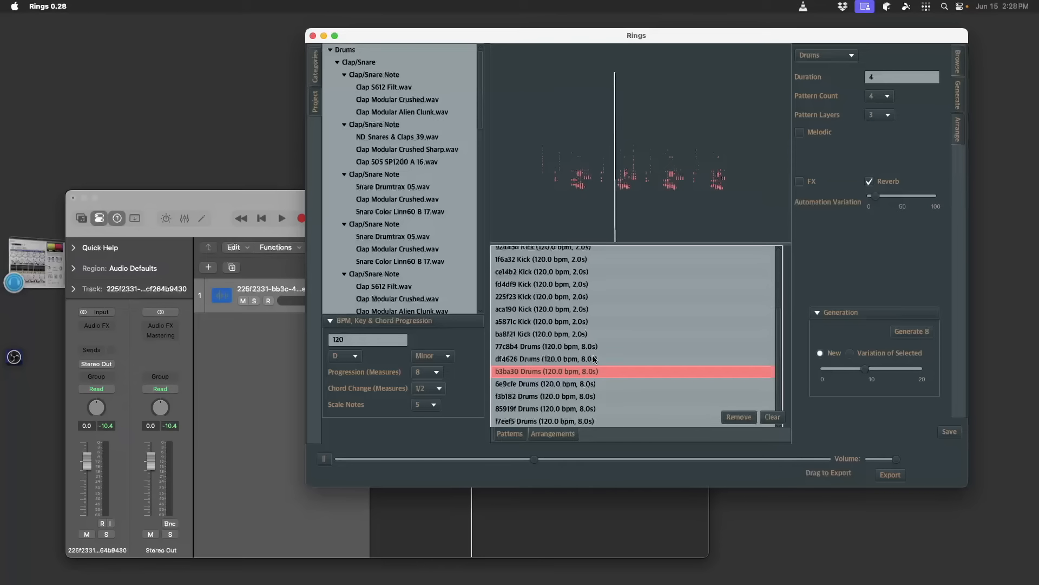
{"action": "key", "text": "space"}
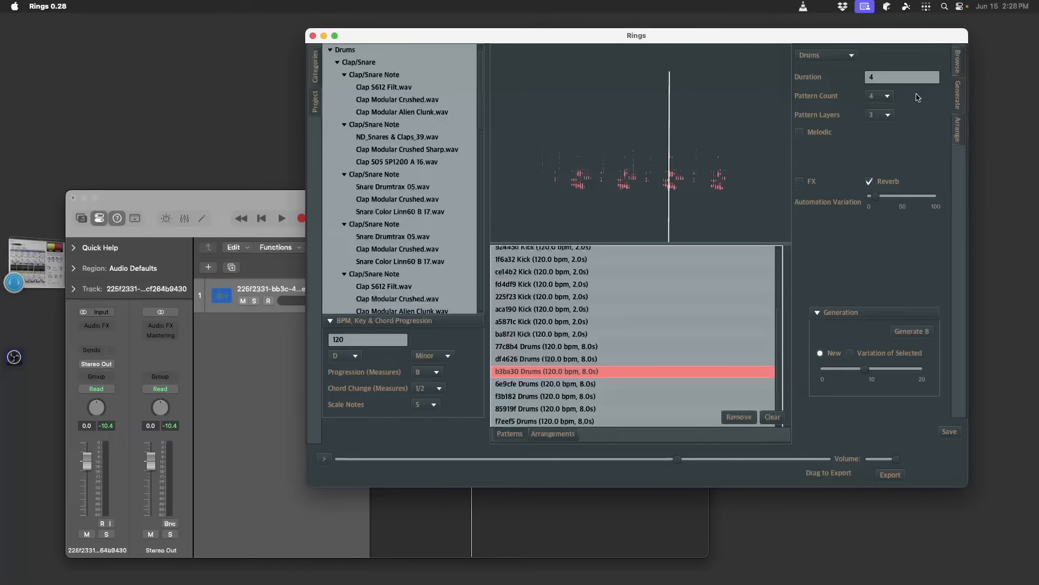
Inspect the available Pattern Layers values for Drums without changing them and slightly enlarge the pattern list.
{"action": "left_click", "coordinate": [891, 116]}
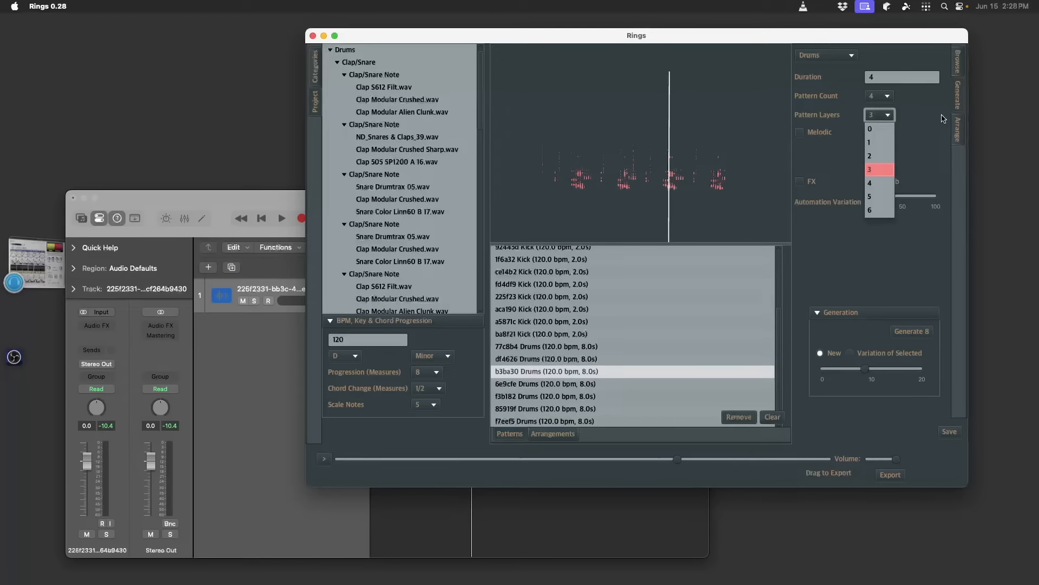
{"action": "left_click", "coordinate": [943, 114]}
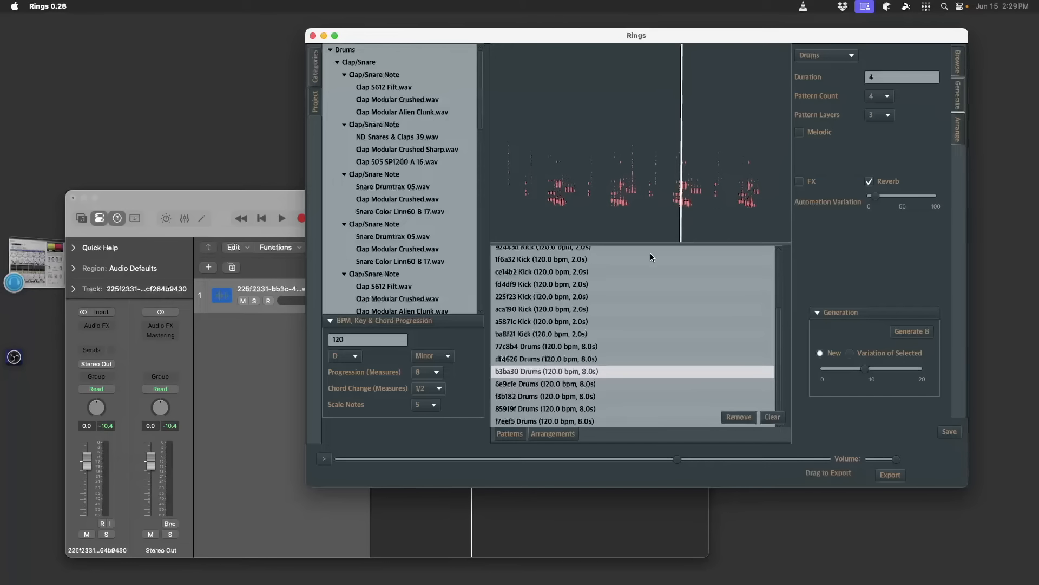
{"action": "mouse_move", "coordinate": [649, 246]}
{"action": "left_mouse_down"}
{"action": "mouse_move", "coordinate": [649, 352]}
{"action": "mouse_move", "coordinate": [649, 221]}
{"action": "mouse_move", "coordinate": [649, 240]}
{"action": "left_mouse_up"}
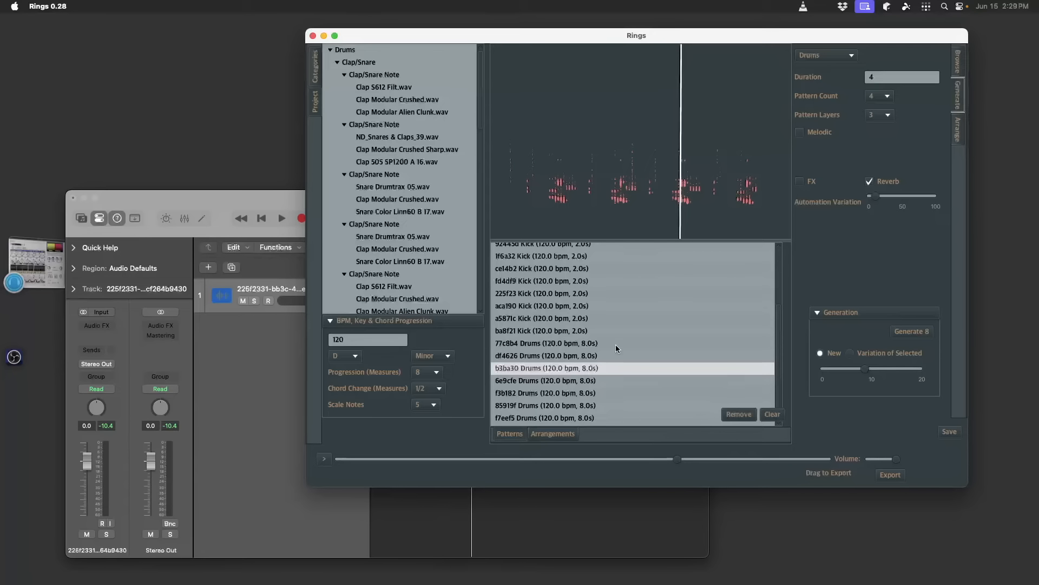
Audition the Drums patterns 6e9cfe and f3b182, replay 6e9cfe and stop playback.
{"action": "left_click", "coordinate": [605, 380]}
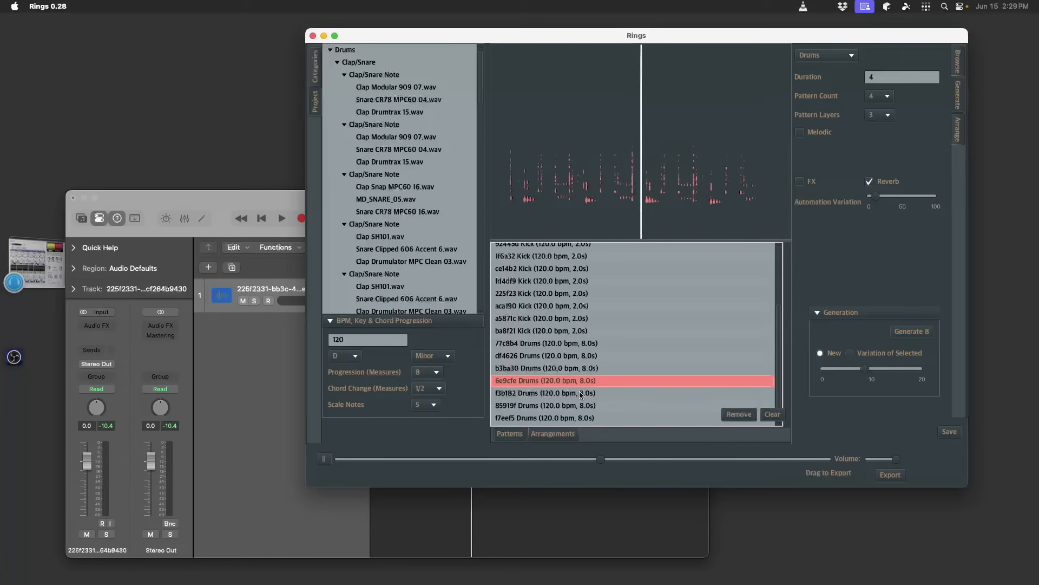
{"action": "left_click", "coordinate": [589, 393]}
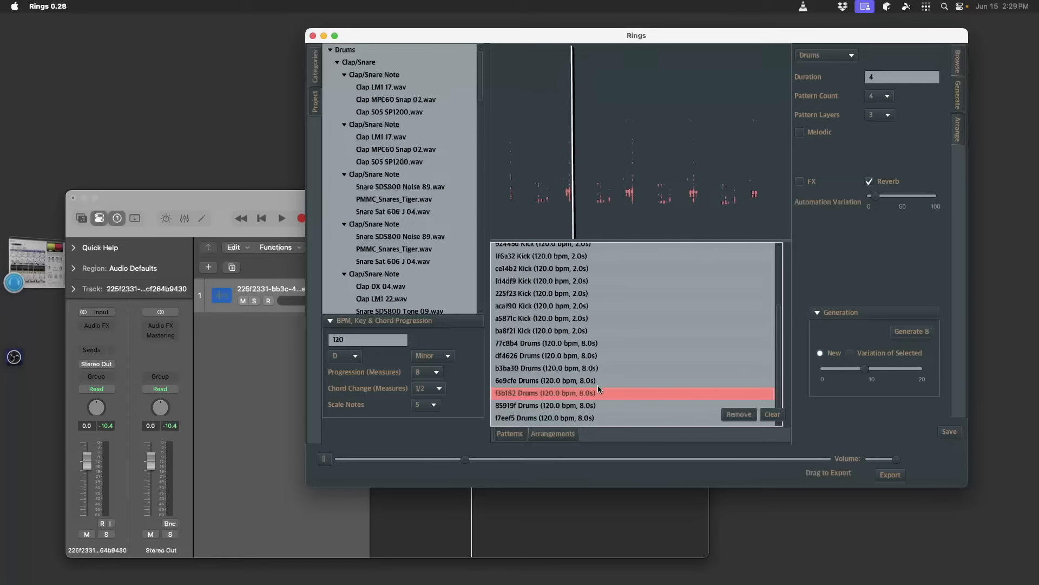
{"action": "left_click", "coordinate": [599, 381]}
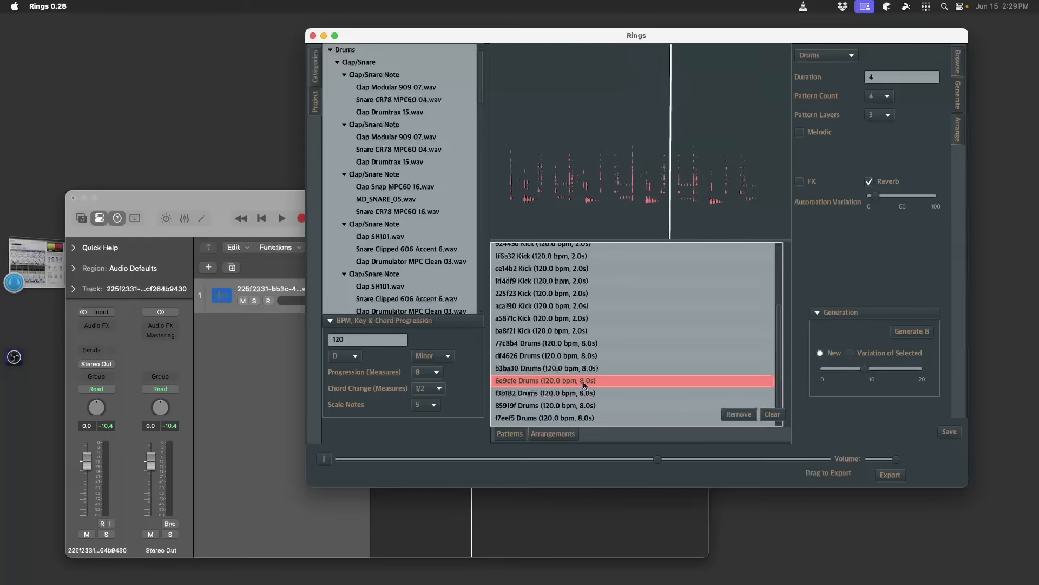
{"action": "key", "text": "space"}
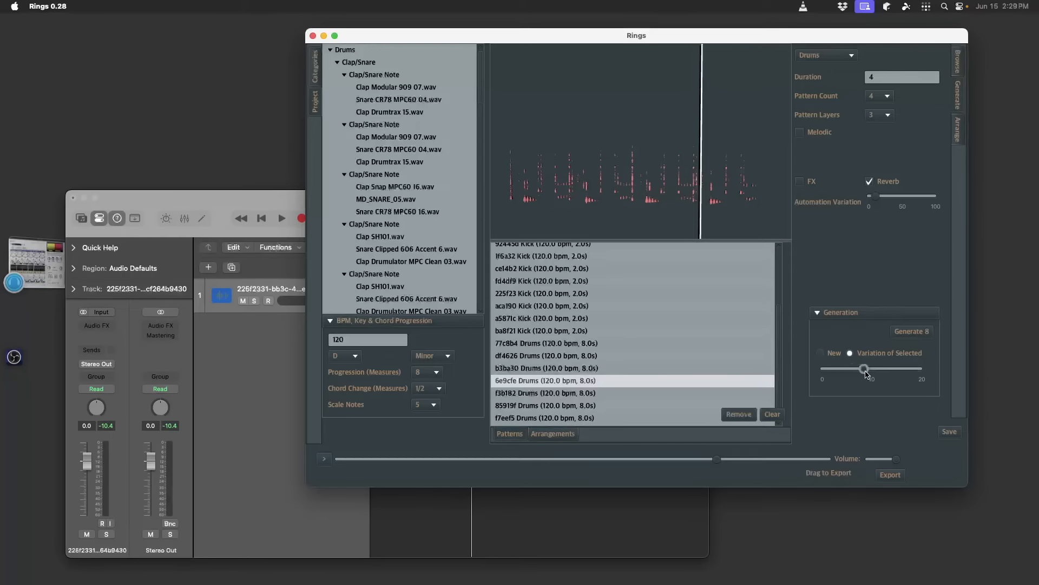
Generate 6 variations of the 6e9cfe Drums pattern and audition the variation da50ce.
{"action": "left_click", "coordinate": [916, 332]}
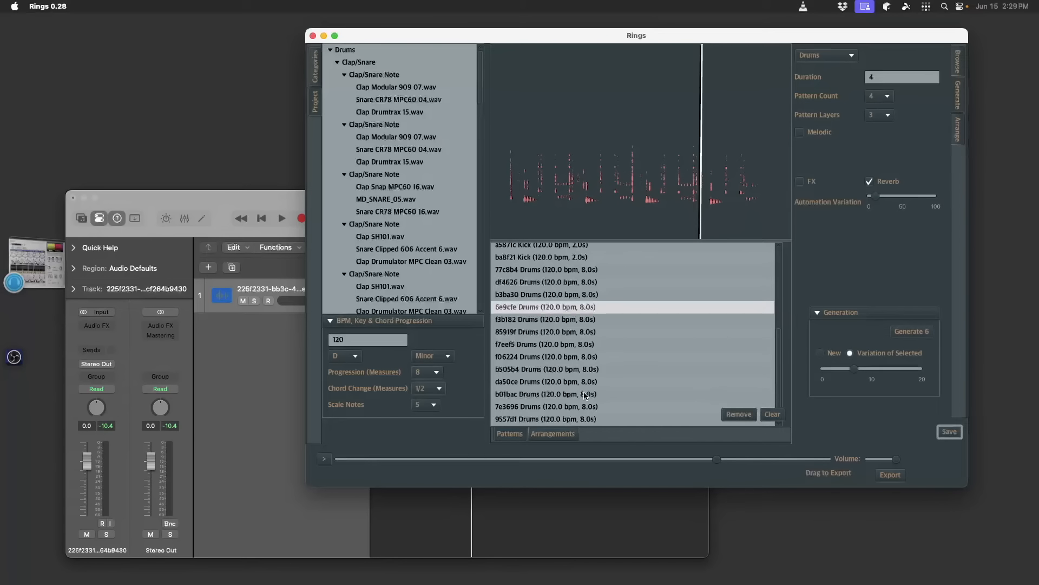
{"action": "left_click", "coordinate": [586, 380]}
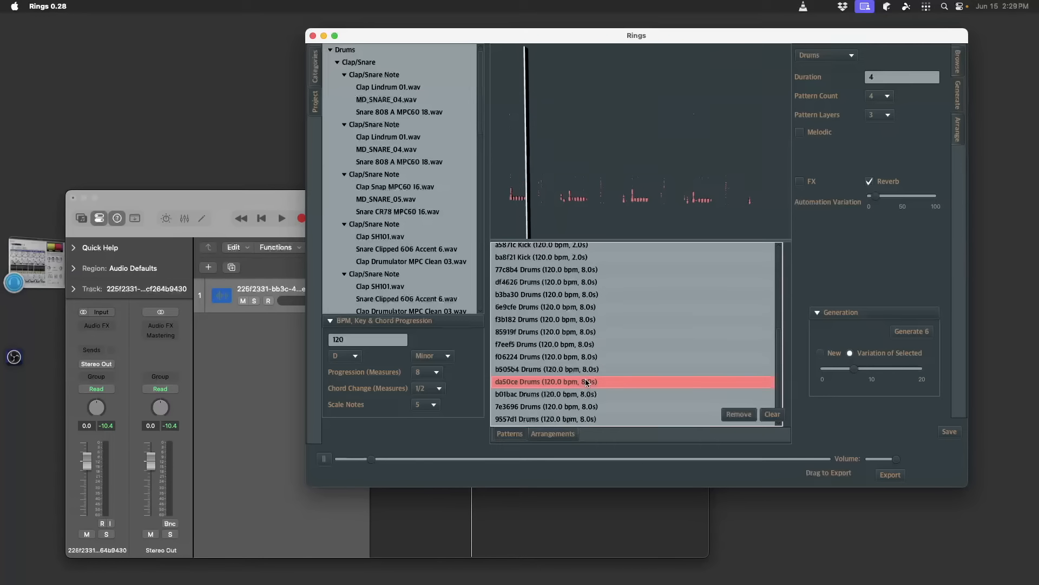
Audition the Drums variations b01bac, 7e3696, 9557d1 and f7cb1d one after another.
{"action": "left_click", "coordinate": [598, 392]}
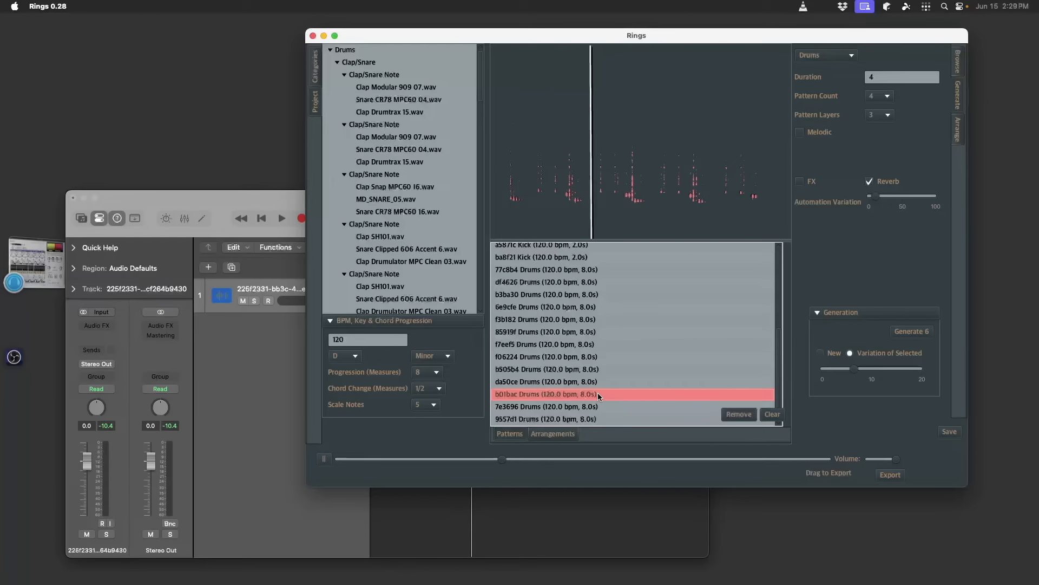
{"action": "scroll", "coordinate": [597, 392], "scroll_direction": "down", "scroll_amount": 1}
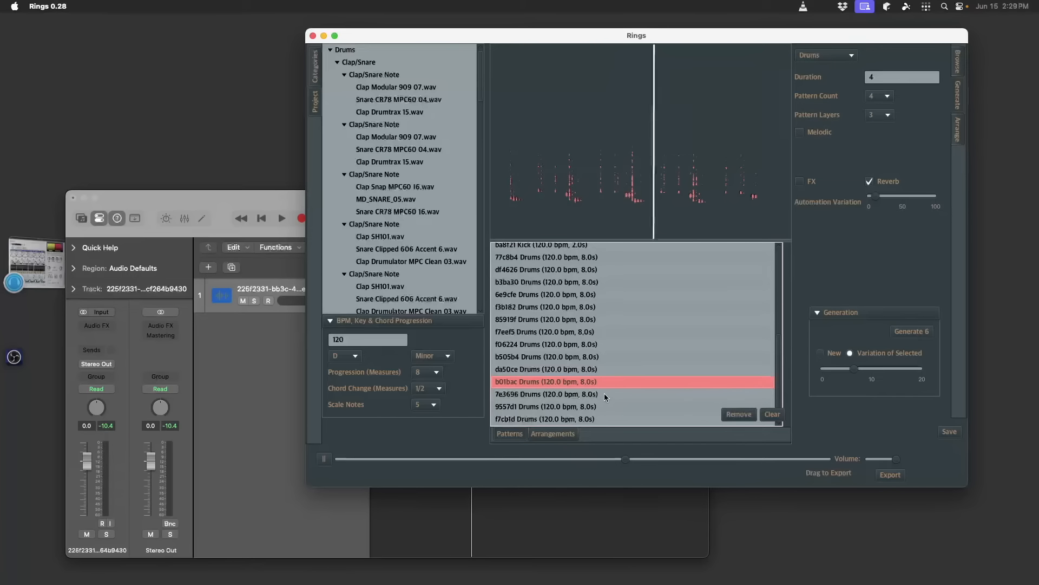
{"action": "left_click", "coordinate": [603, 393]}
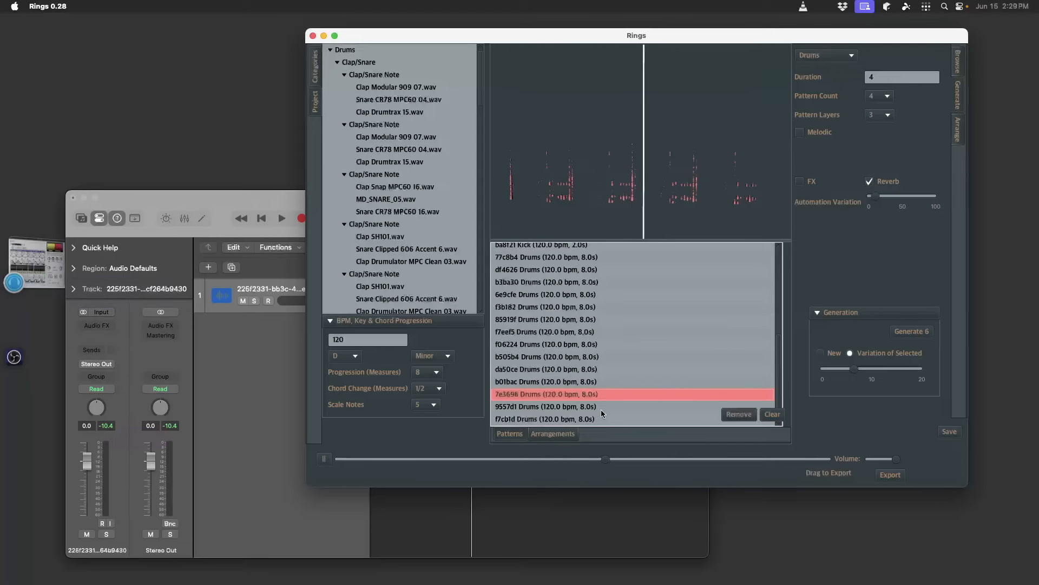
{"action": "left_click", "coordinate": [600, 406]}
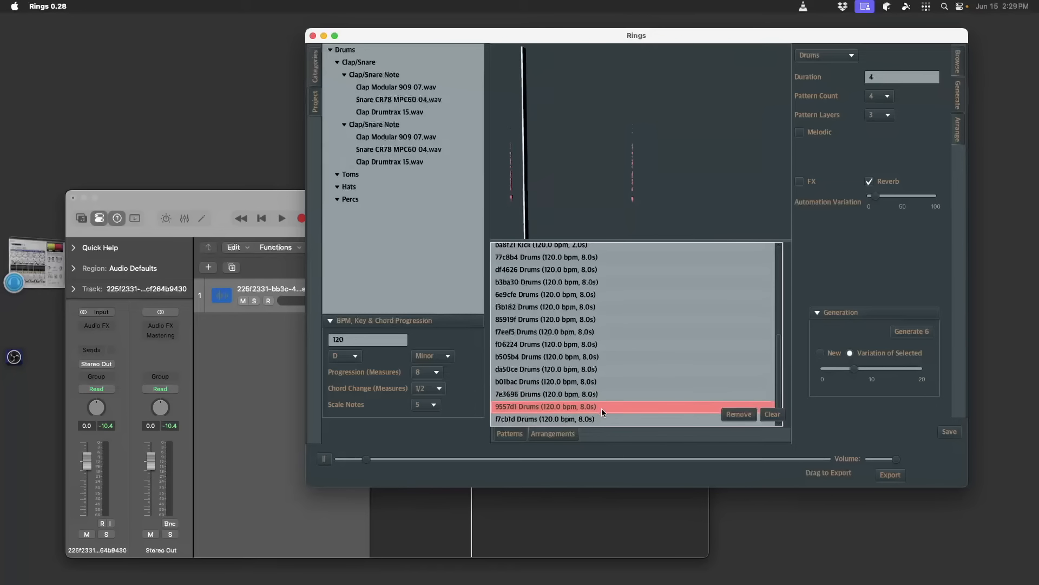
{"action": "left_click", "coordinate": [602, 419]}
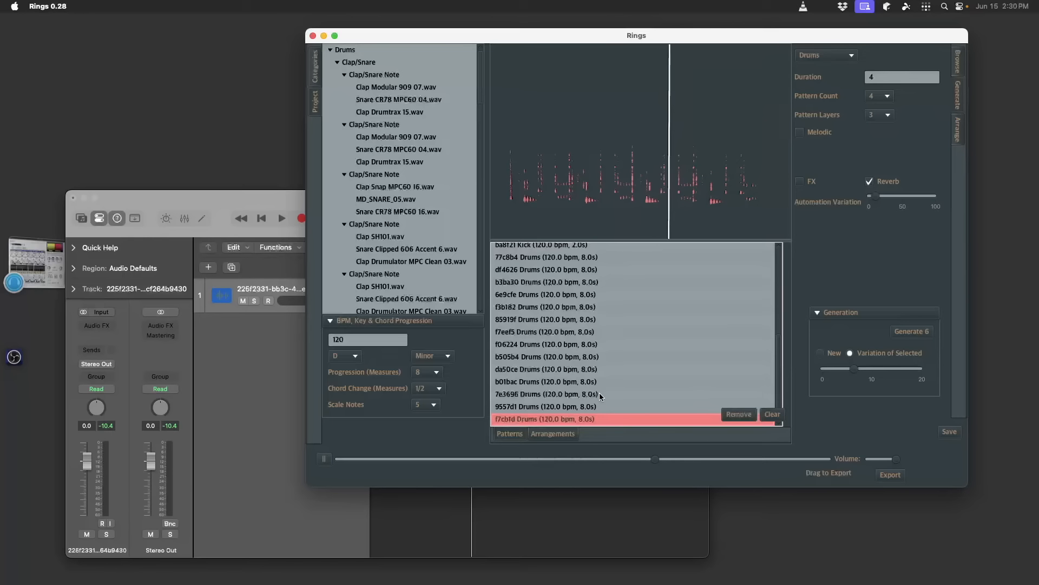
Replay the Drums pattern 7e3696, export it to a new track at bar 1 in Logic Pro and play both tracks together.
{"action": "left_click", "coordinate": [599, 395]}
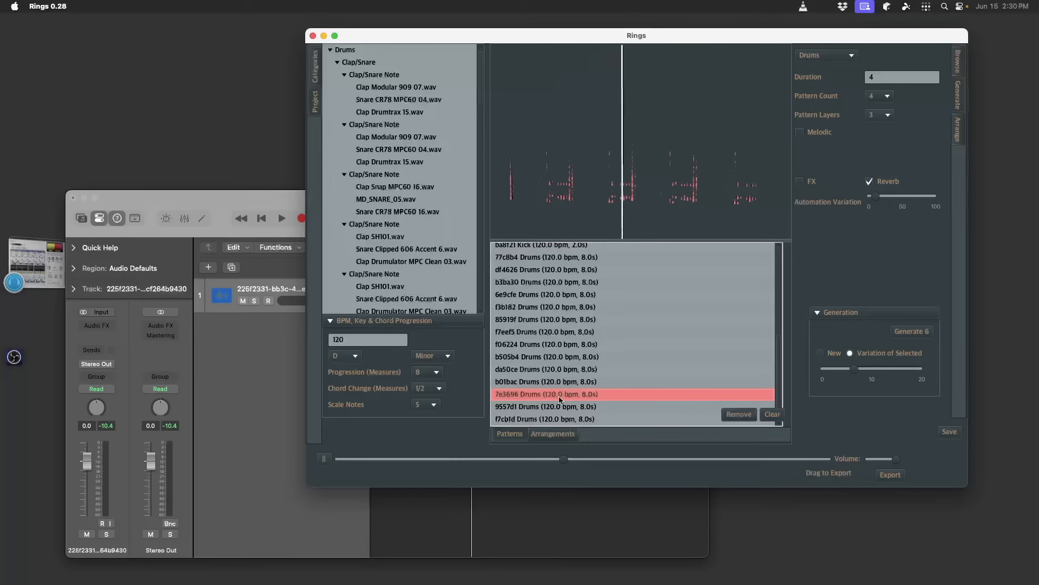
{"action": "left_click_drag", "start_coordinate": [833, 468], "coordinate": [376, 377]}
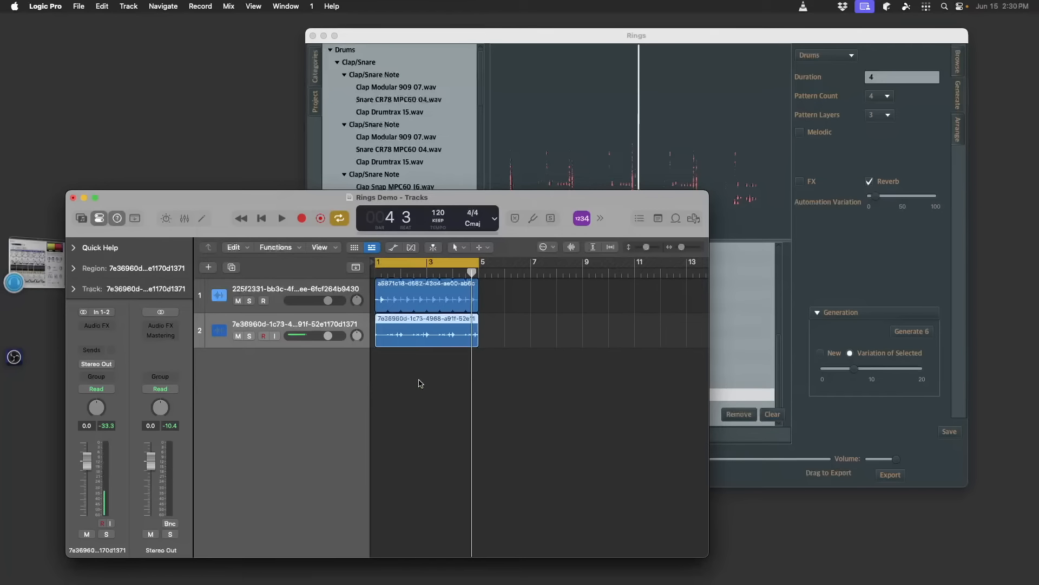
{"action": "key", "text": "space"}
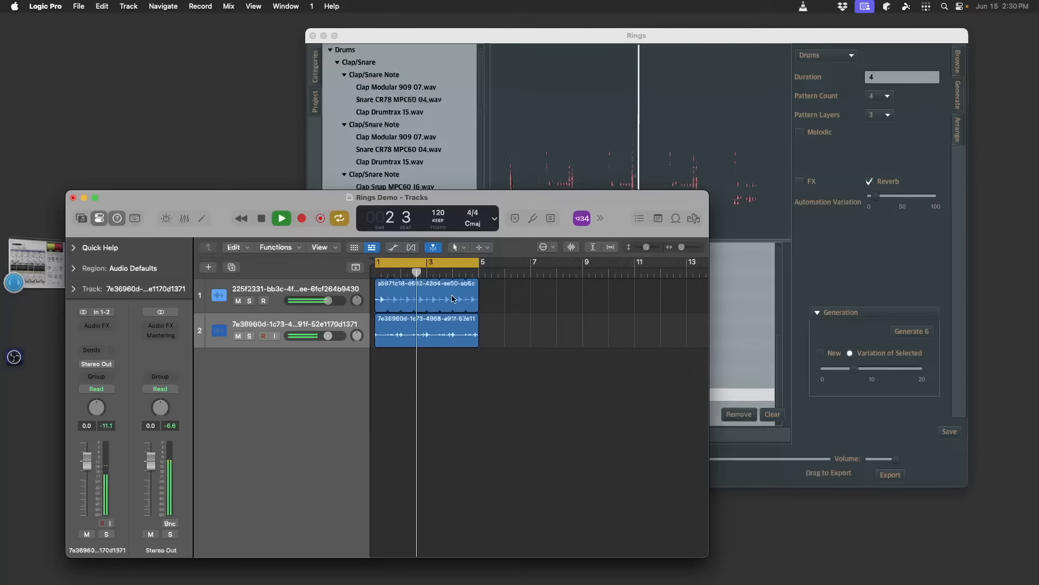
Add a Compressor with the Rock Kick preset to the kick track.
{"action": "left_click", "coordinate": [245, 301]}
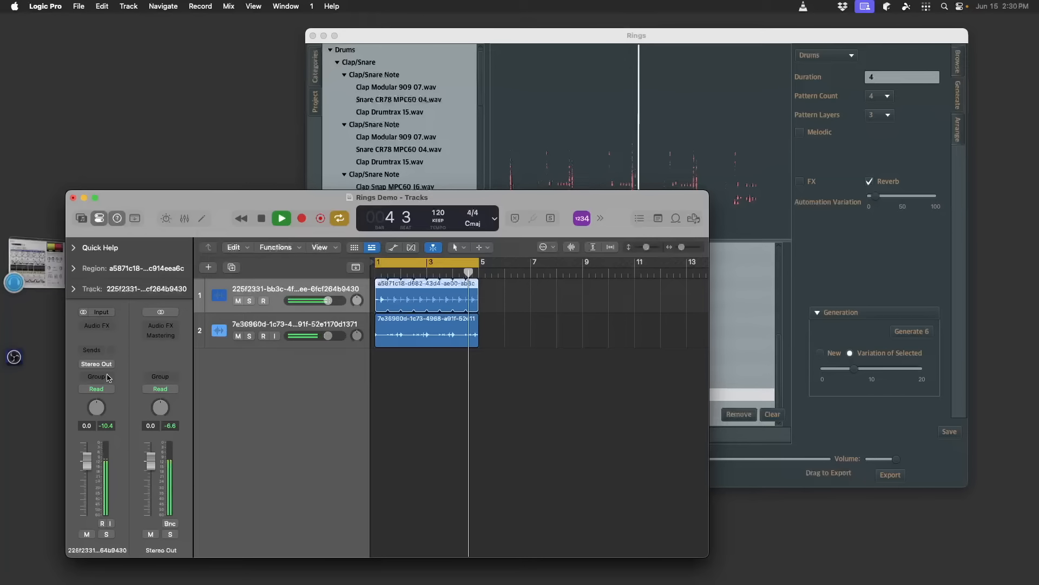
{"action": "left_click", "coordinate": [109, 326]}
{"action": "mouse_move", "coordinate": [130, 372]}
{"action": "left_click", "coordinate": [183, 372]}
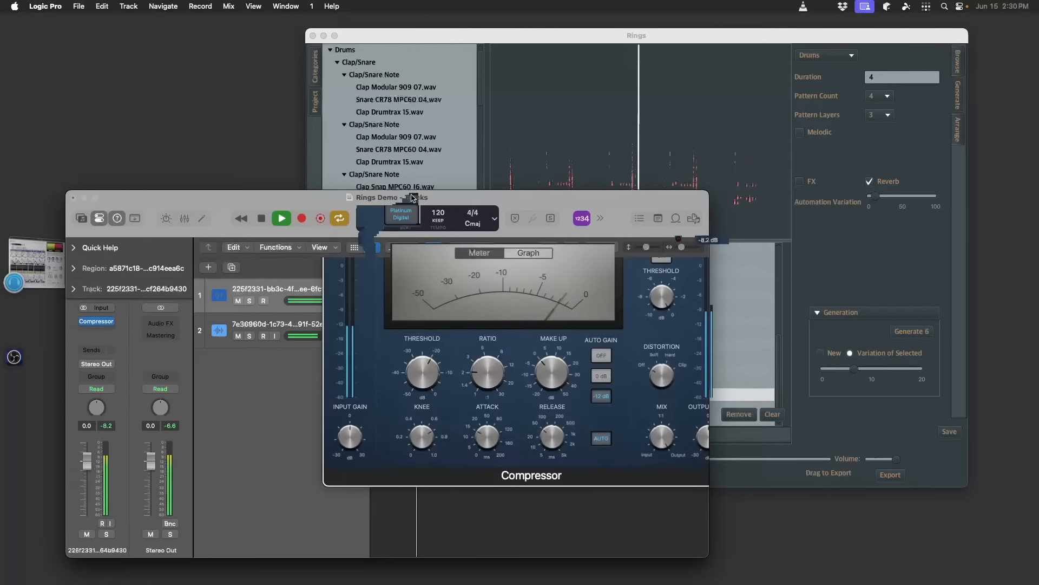
{"action": "left_click", "coordinate": [437, 169]}
{"action": "mouse_move", "coordinate": [536, 392]}
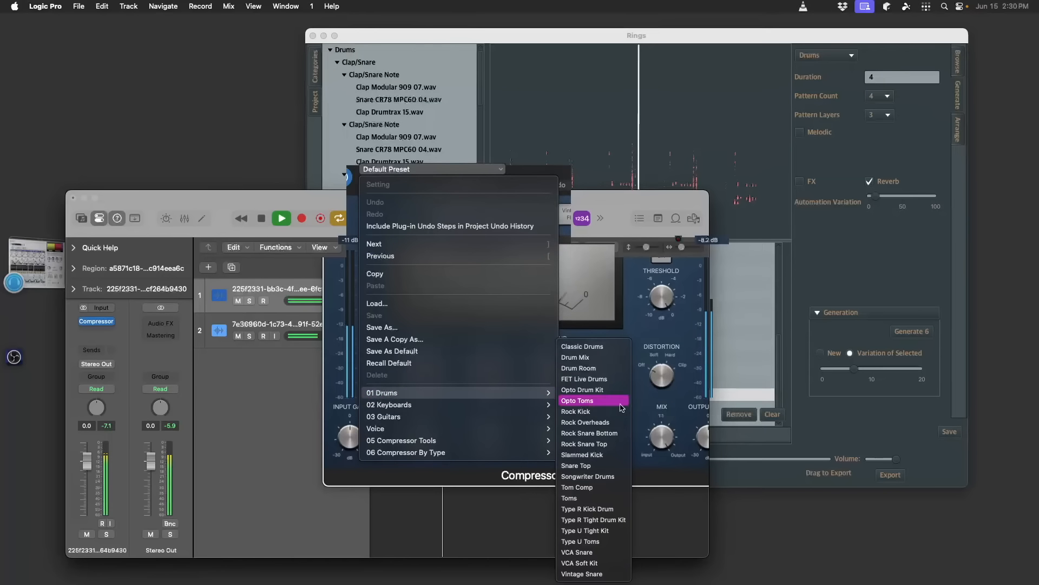
{"action": "left_click", "coordinate": [619, 416]}
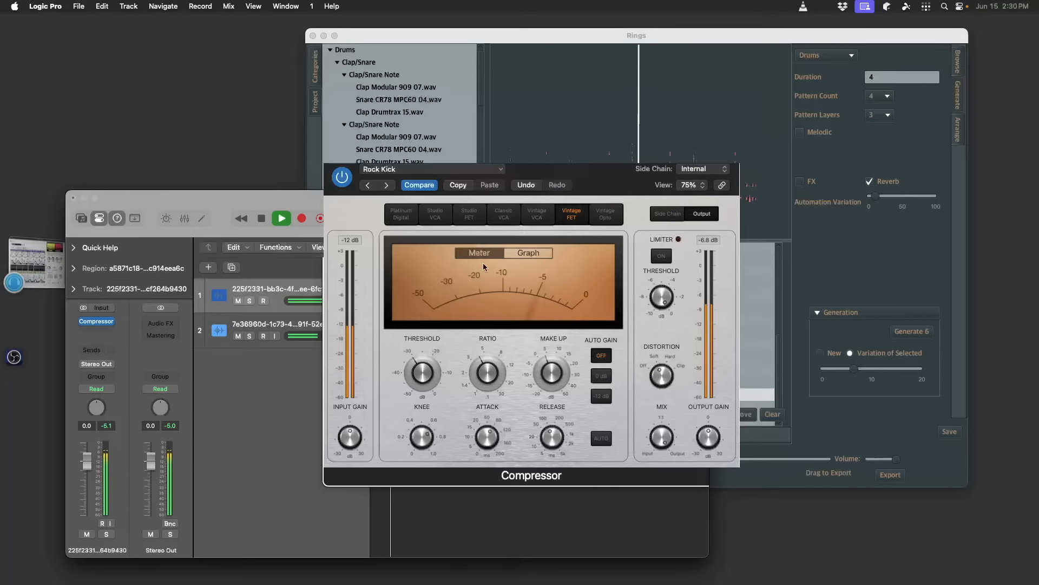
{"action": "left_click", "coordinate": [330, 156]}
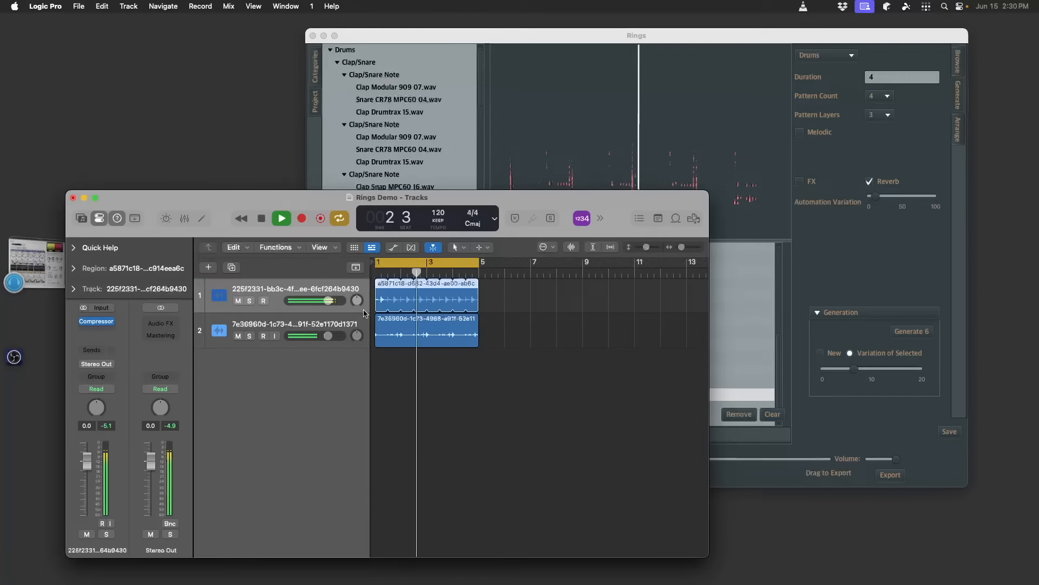
Add a Multipressor with the Hi-Fi Drums preset to the drums track.
{"action": "left_click", "coordinate": [279, 326]}
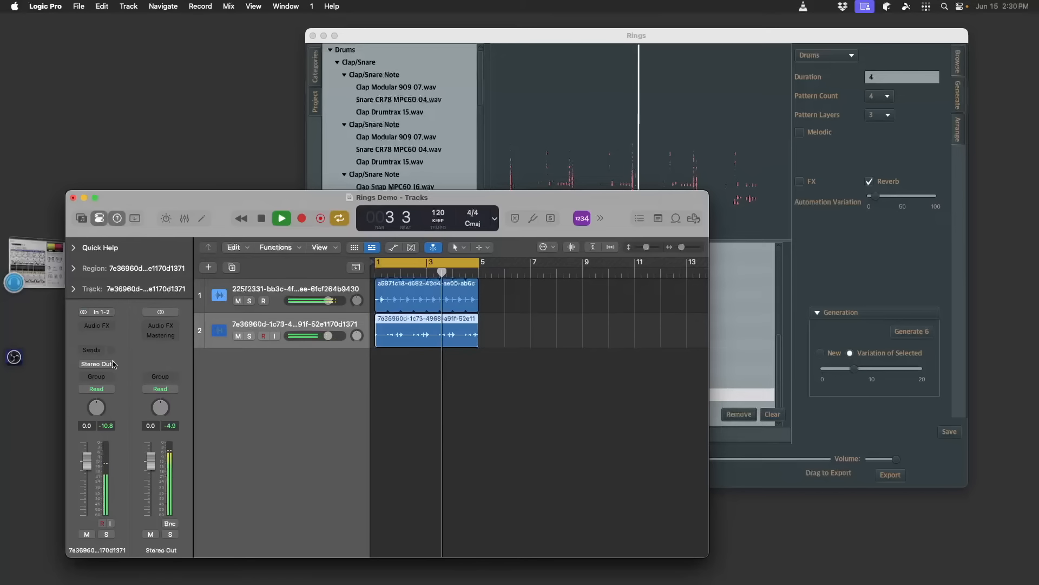
{"action": "left_click", "coordinate": [108, 328]}
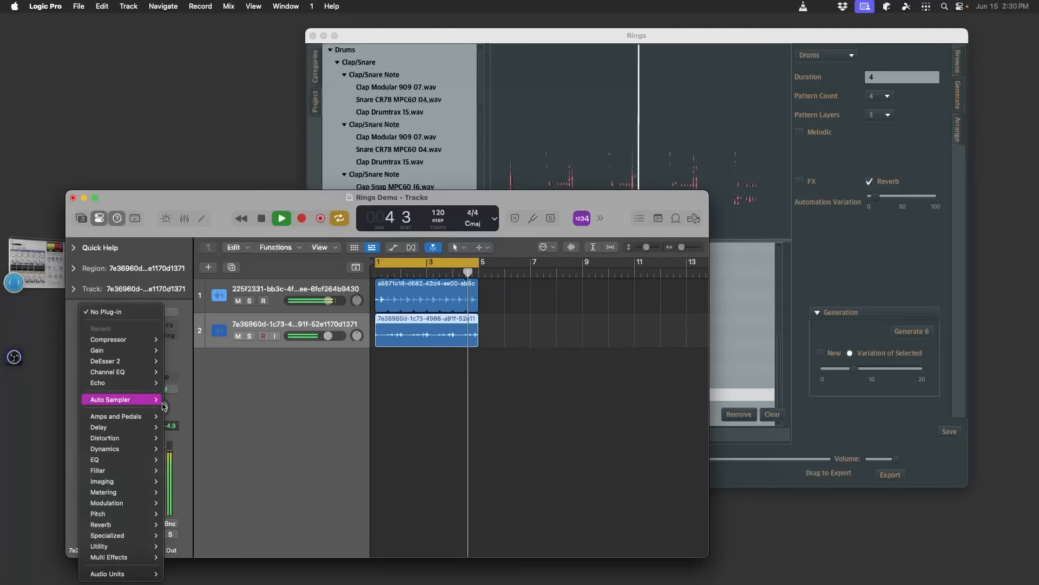
{"action": "mouse_move", "coordinate": [148, 463]}
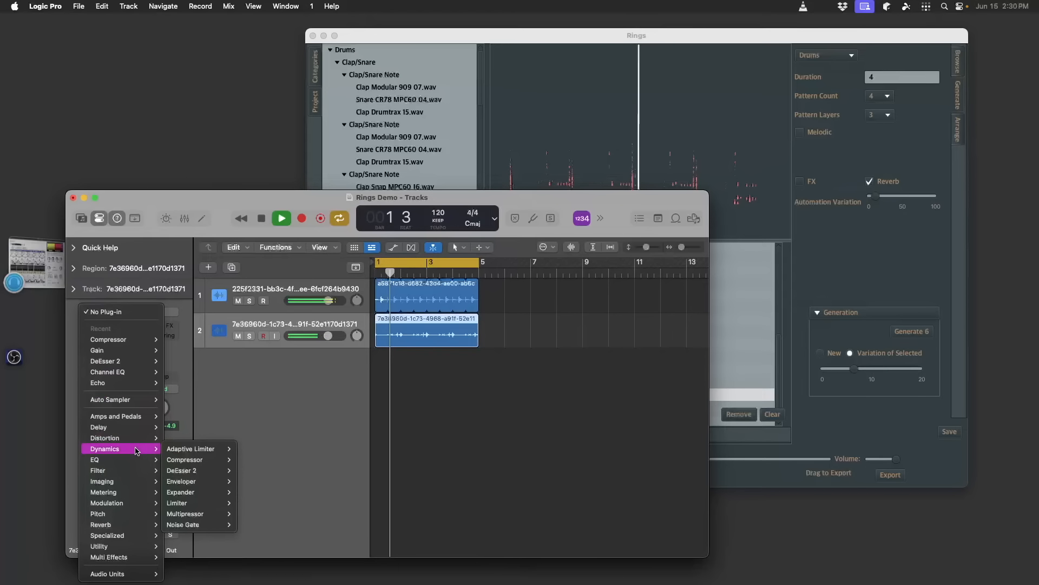
{"action": "mouse_move", "coordinate": [216, 514]}
{"action": "left_click", "coordinate": [249, 513]}
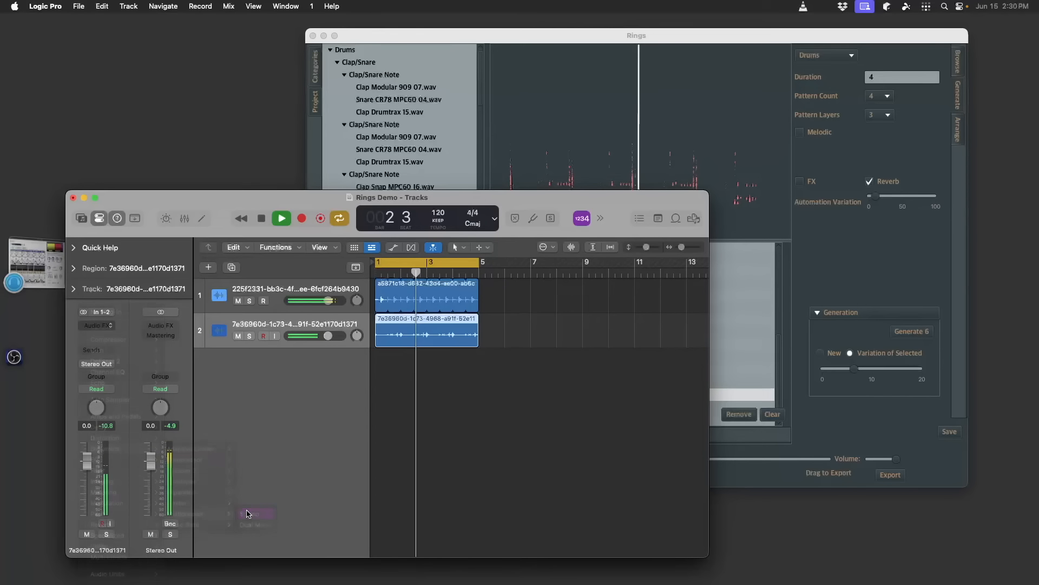
{"action": "left_click", "coordinate": [414, 170]}
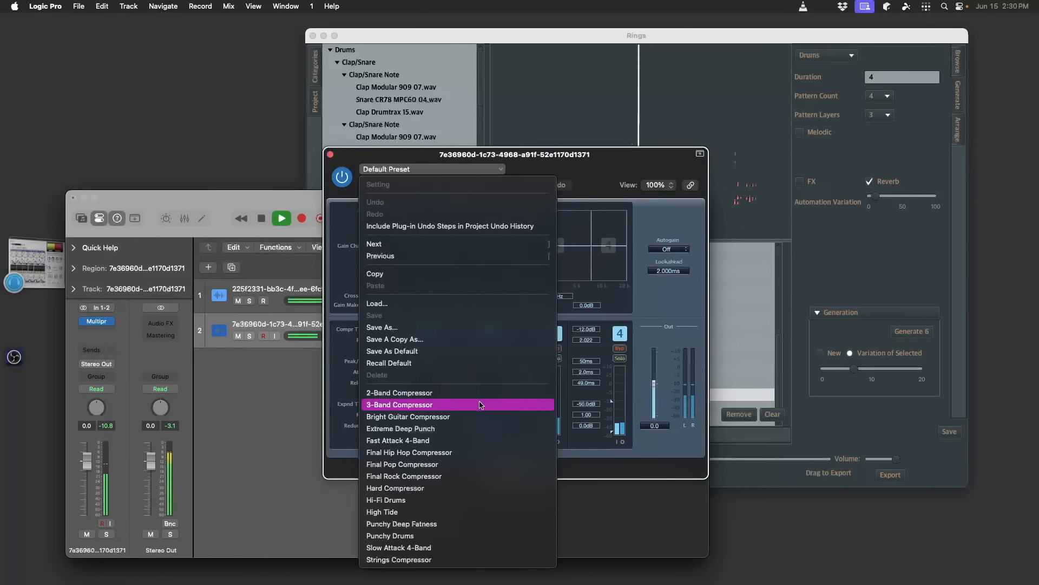
{"action": "left_click", "coordinate": [479, 499]}
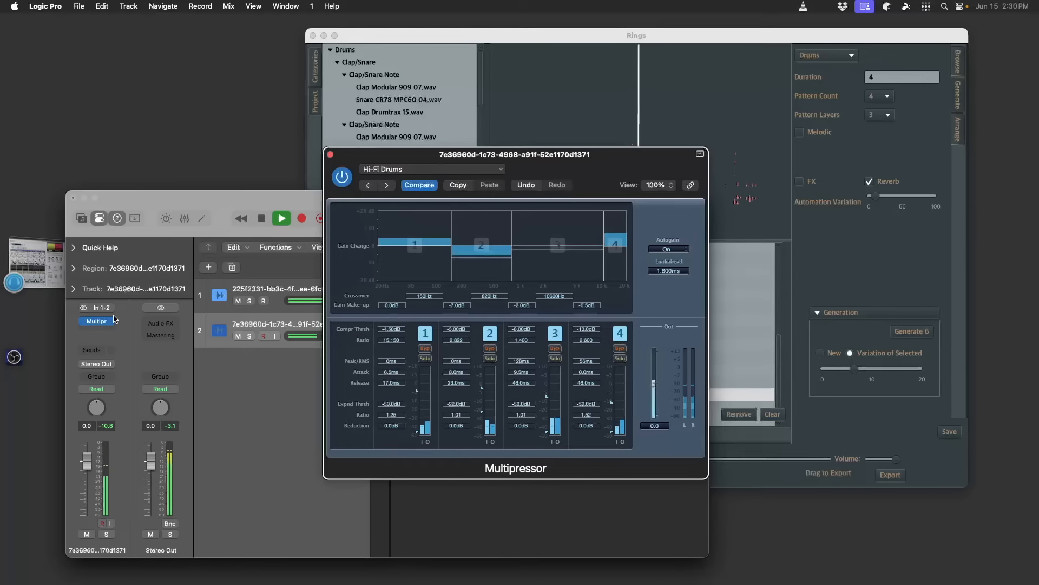
Insert a Gain plug-in before the Multipressor on the drums track, set it to +5.0 dB, and deselect the drums region.
{"action": "left_click", "coordinate": [97, 330]}
{"action": "mouse_move", "coordinate": [160, 552]}
{"action": "mouse_move", "coordinate": [212, 550]}
{"action": "left_click", "coordinate": [276, 550]}
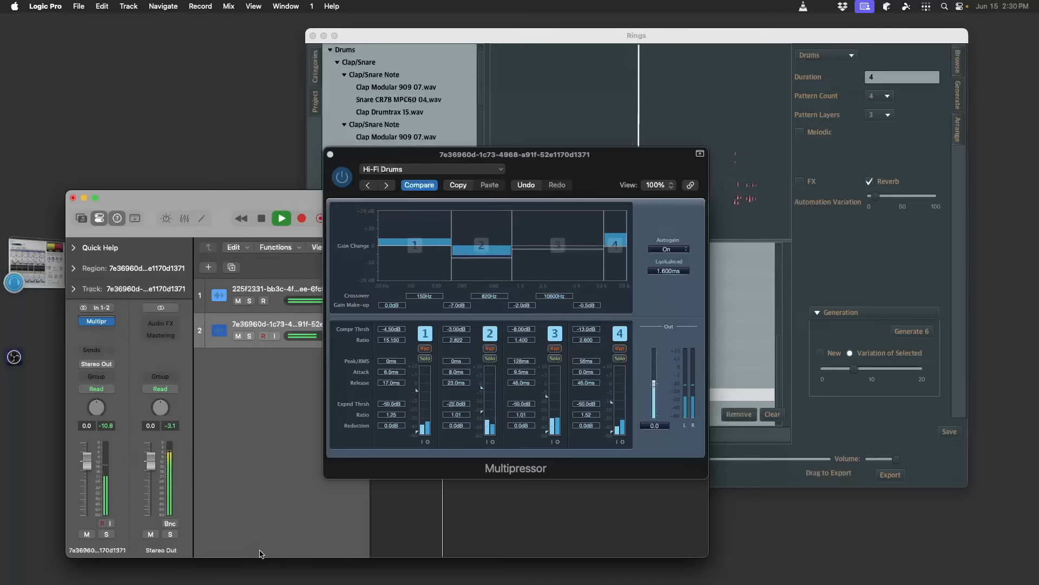
{"action": "scroll", "coordinate": [354, 246], "scroll_direction": "up", "scroll_amount": 5}
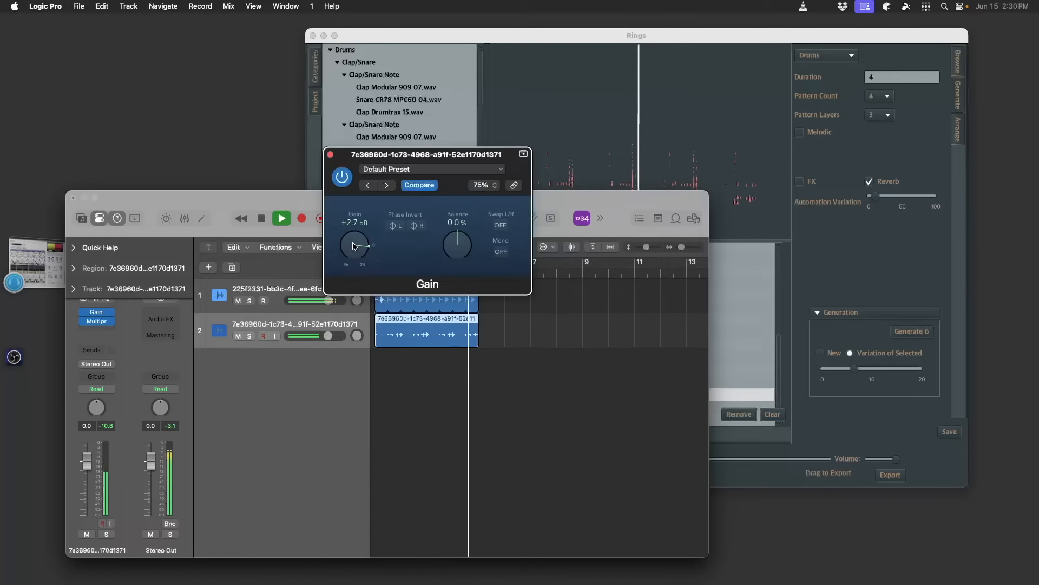
{"action": "scroll", "coordinate": [353, 248], "scroll_direction": "up", "scroll_amount": 5}
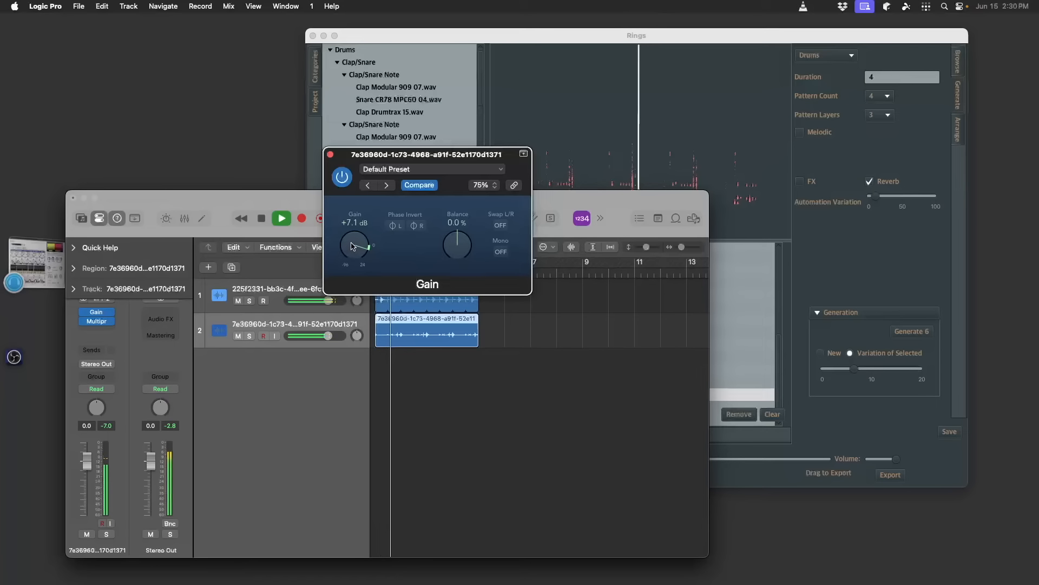
{"action": "scroll", "coordinate": [353, 246], "scroll_direction": "down", "scroll_amount": 4}
{"action": "scroll", "coordinate": [353, 248], "scroll_direction": "down", "scroll_amount": 2}
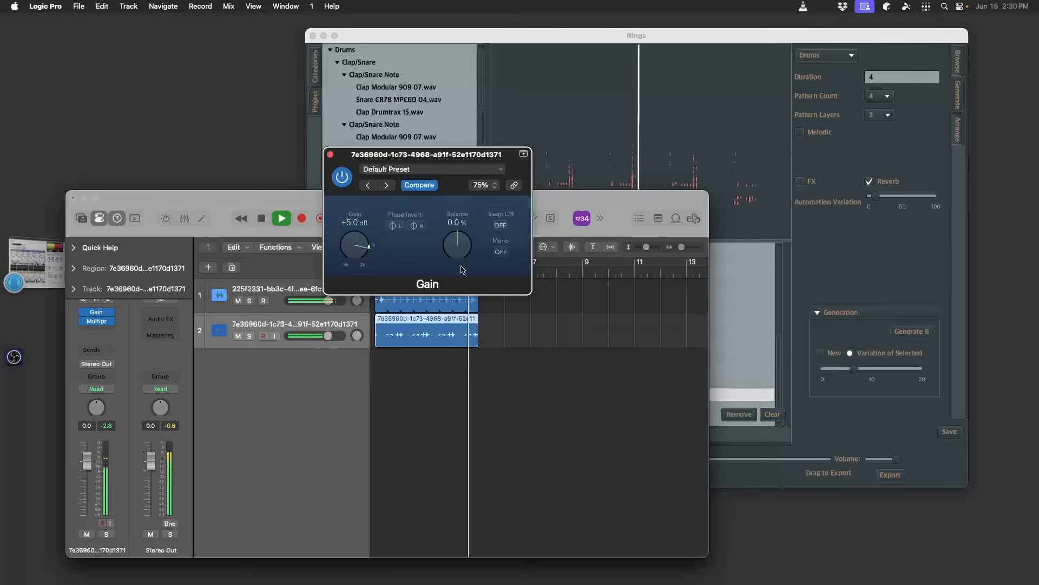
{"action": "left_click", "coordinate": [331, 154]}
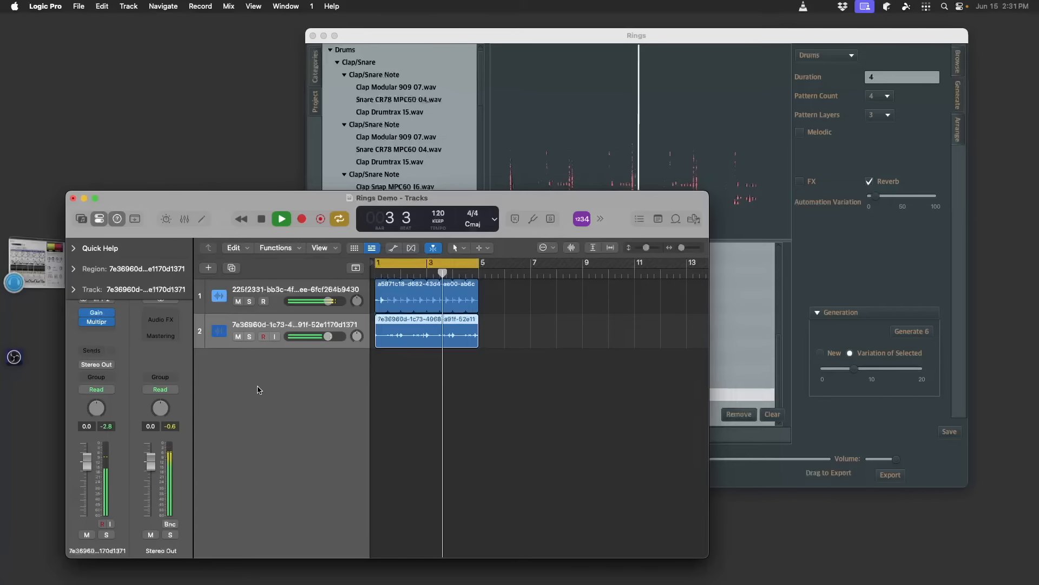
{"action": "left_click", "coordinate": [547, 369]}
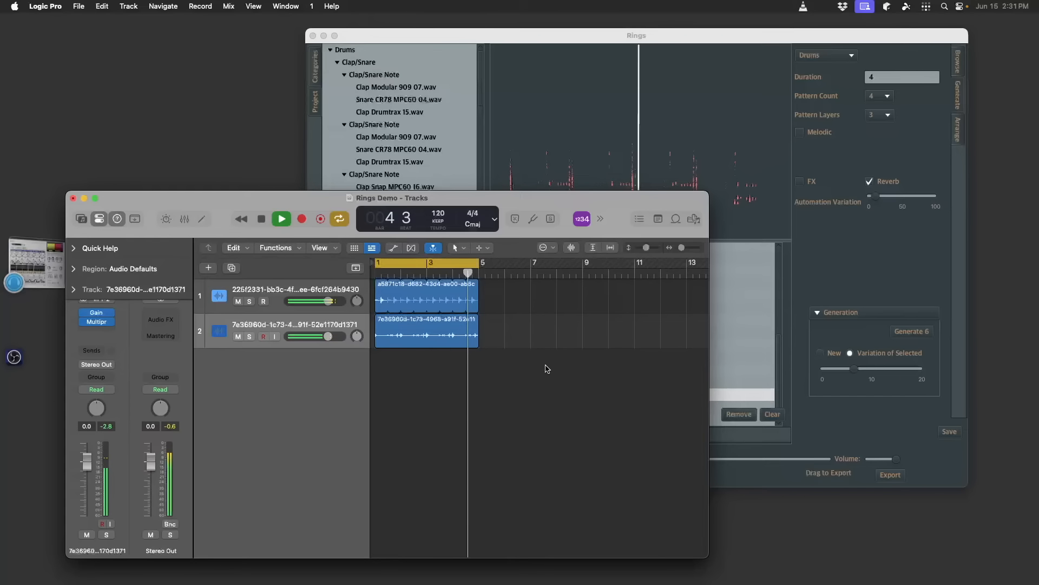
Switch to Rings and generate 6 new patterns for the Bass channel.
{"action": "left_click", "coordinate": [680, 42]}
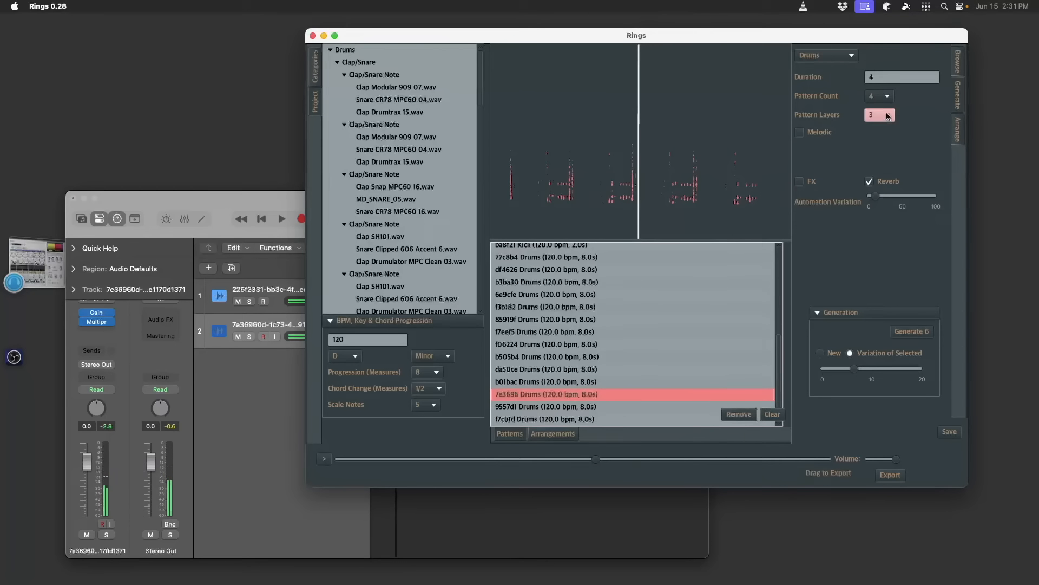
{"action": "left_click", "coordinate": [856, 59]}
{"action": "left_click", "coordinate": [828, 95]}
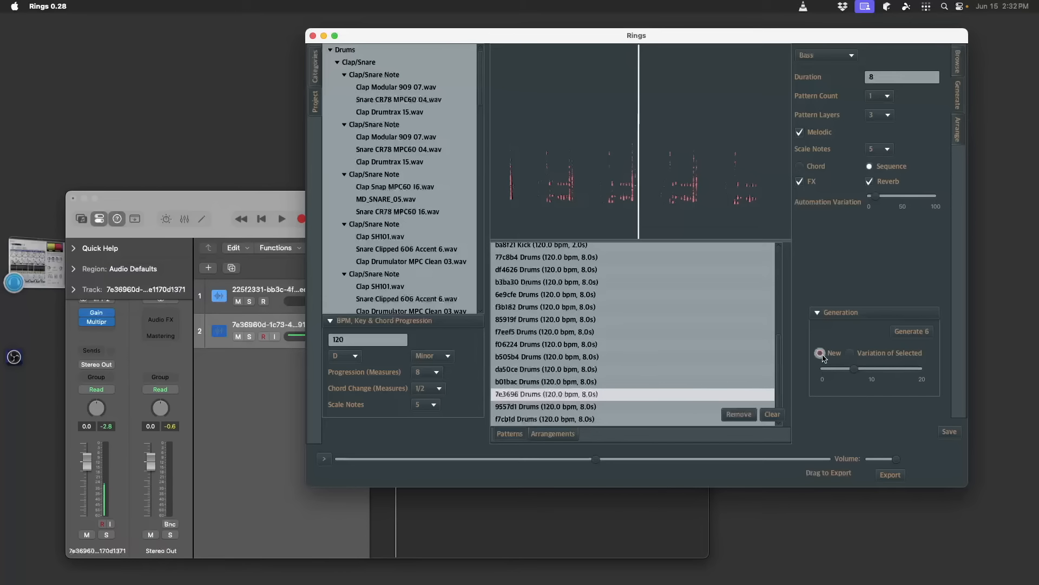
{"action": "left_click", "coordinate": [906, 333]}
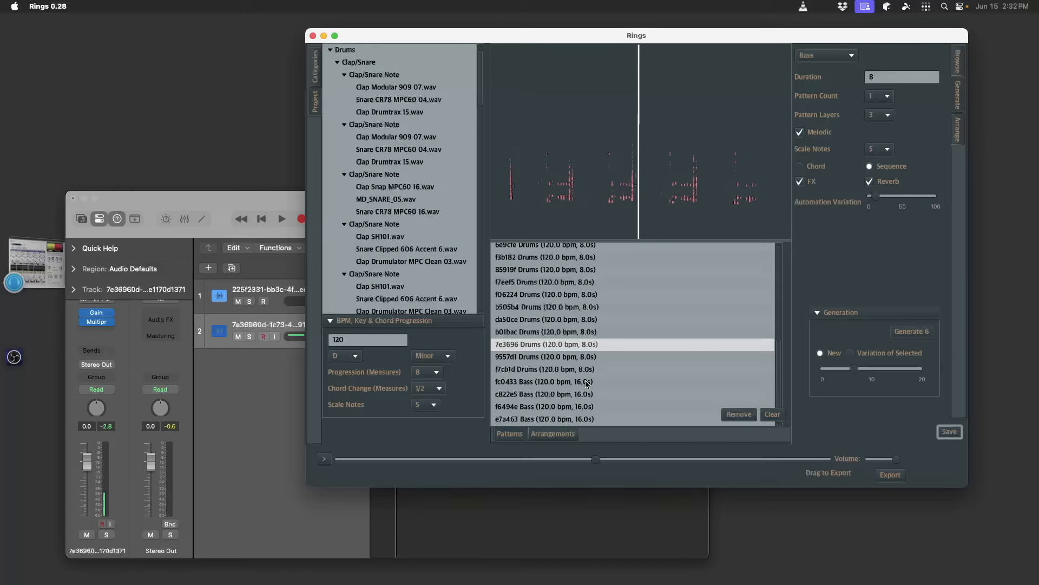
Check the newly generated Bass patterns from fc0433 to 8c29c6 for content.
{"action": "left_click", "coordinate": [583, 383]}
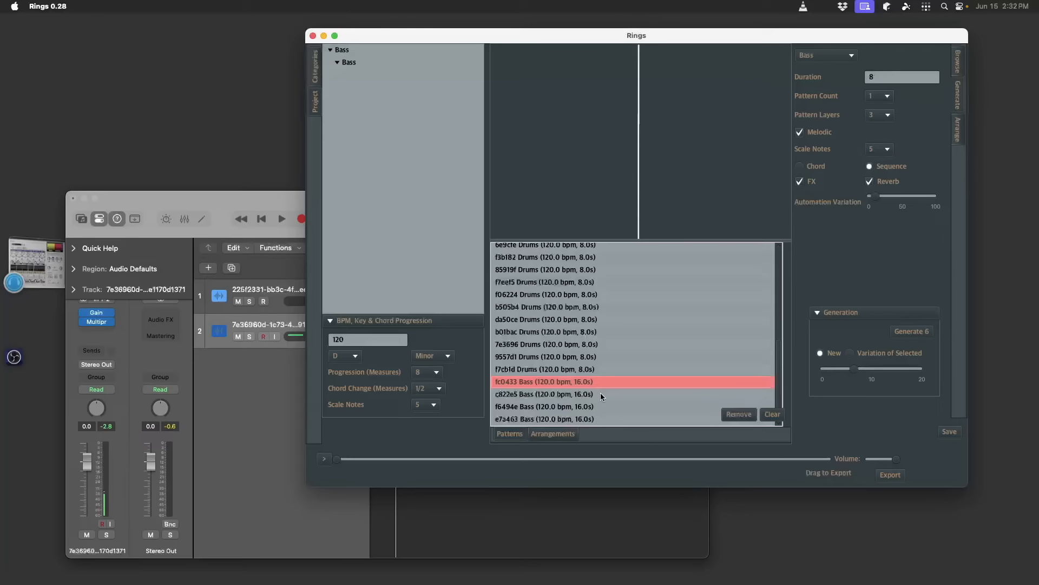
{"action": "left_click", "coordinate": [601, 395]}
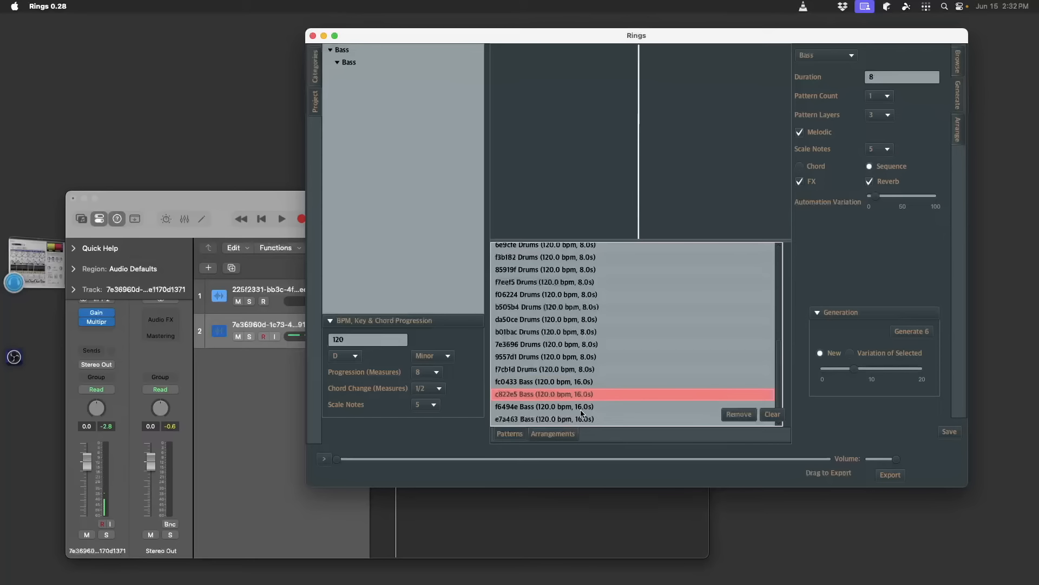
{"action": "left_click", "coordinate": [589, 408]}
{"action": "left_click", "coordinate": [596, 417]}
{"action": "left_click", "coordinate": [588, 407]}
{"action": "left_click", "coordinate": [602, 421]}
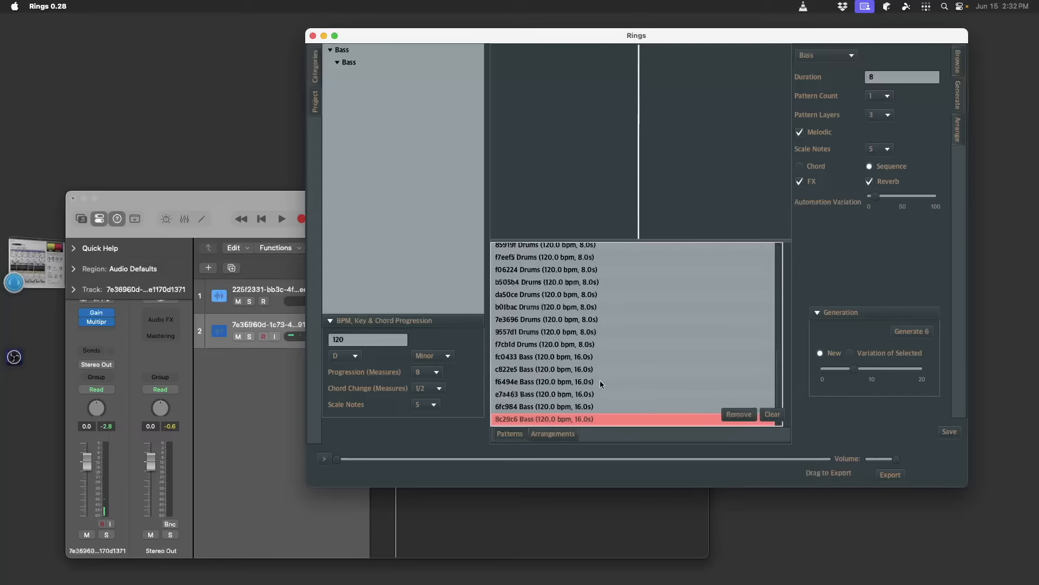
Inspect the Bass category's sources and list the samples matched by the file name filter starting with "BS_".
{"action": "left_click", "coordinate": [315, 66]}
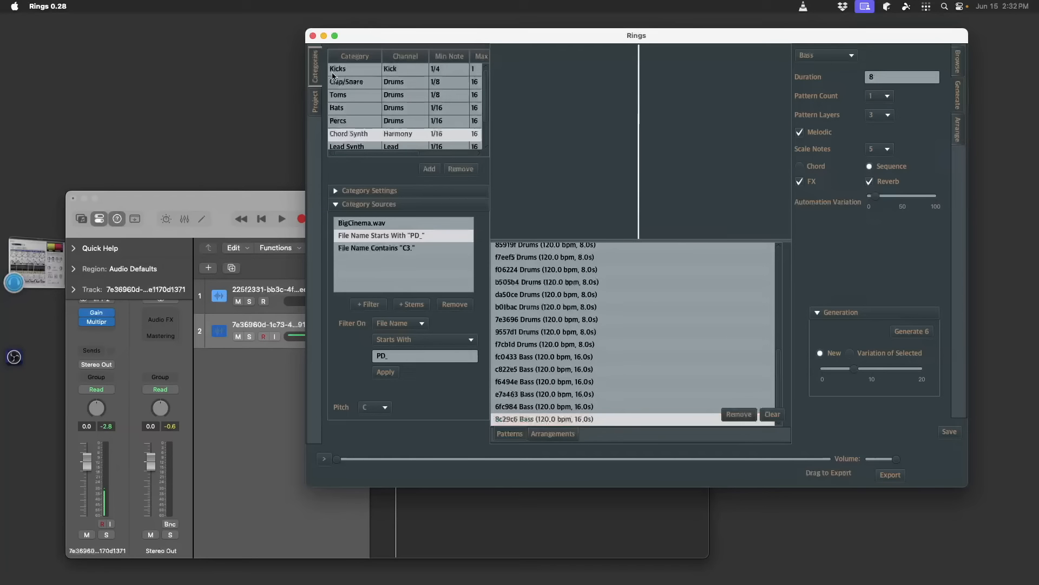
{"action": "scroll", "coordinate": [358, 131], "scroll_direction": "down", "scroll_amount": 2}
{"action": "left_click", "coordinate": [356, 136]}
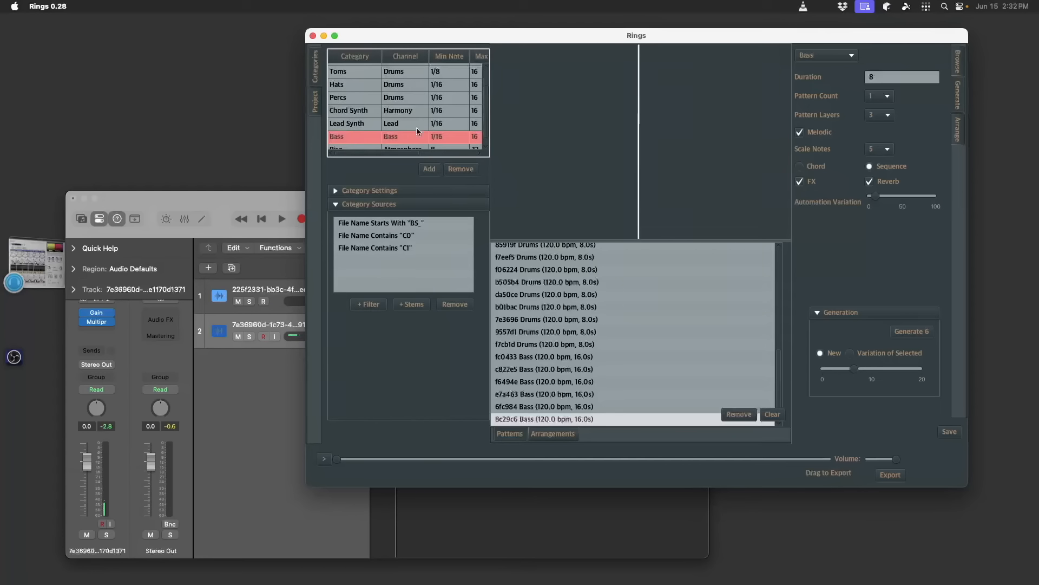
{"action": "left_click", "coordinate": [959, 70]}
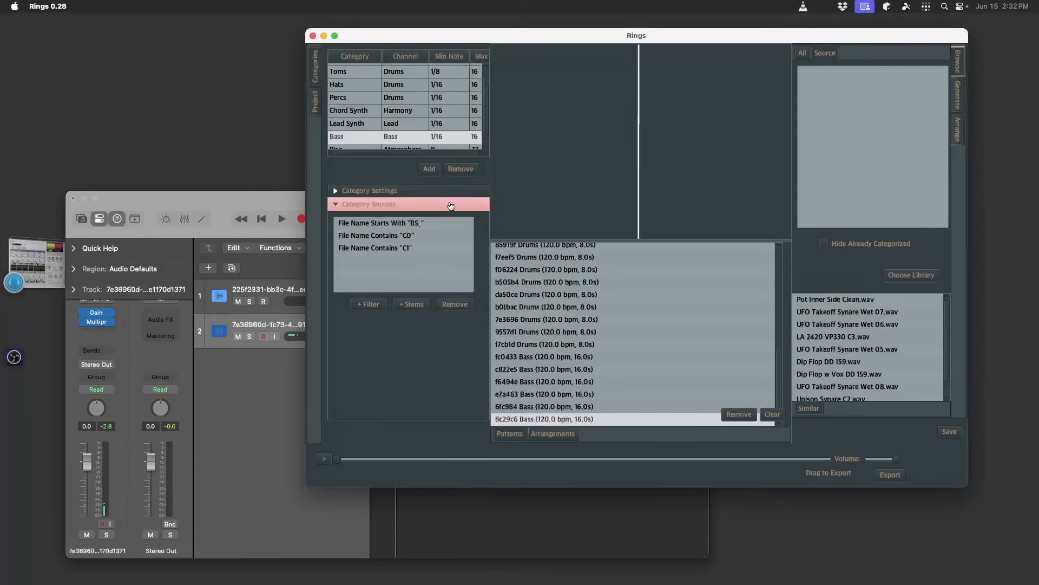
{"action": "left_click", "coordinate": [447, 222]}
{"action": "left_click", "coordinate": [824, 56]}
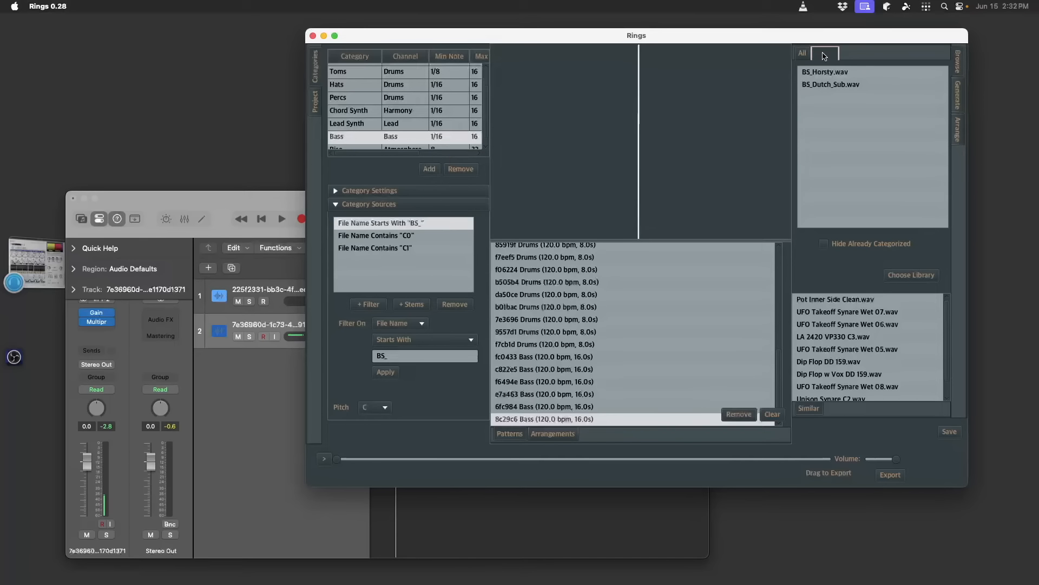
List the samples matched by the Bass filter for file names containing "C0" and preview Triangle MS10 C0.wav.
{"action": "left_click", "coordinate": [398, 236]}
{"action": "left_click", "coordinate": [859, 97]}
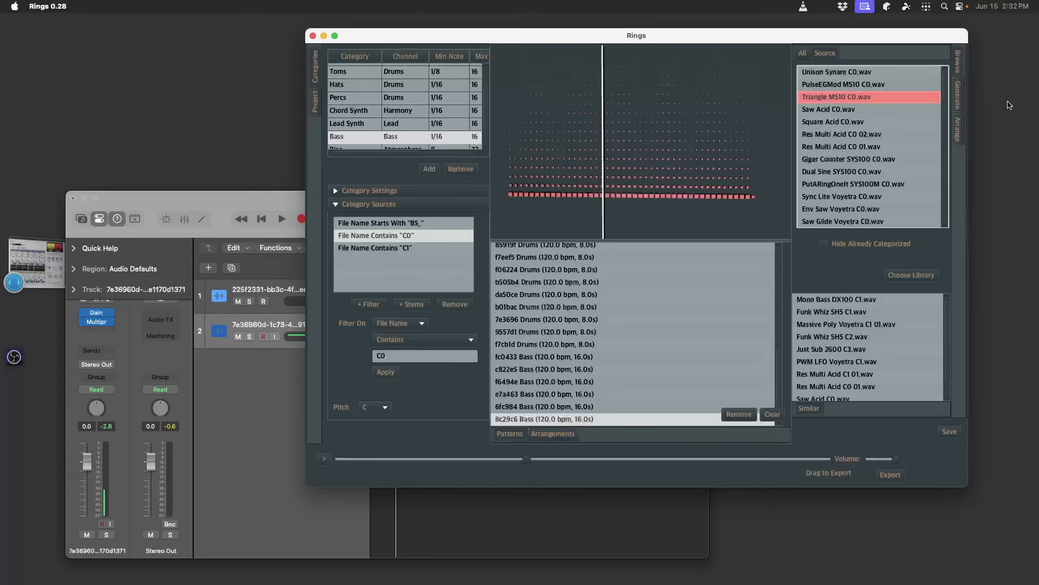
Raise the generation count to 10 and generate 10 new Bass patterns.
{"action": "left_click", "coordinate": [961, 100]}
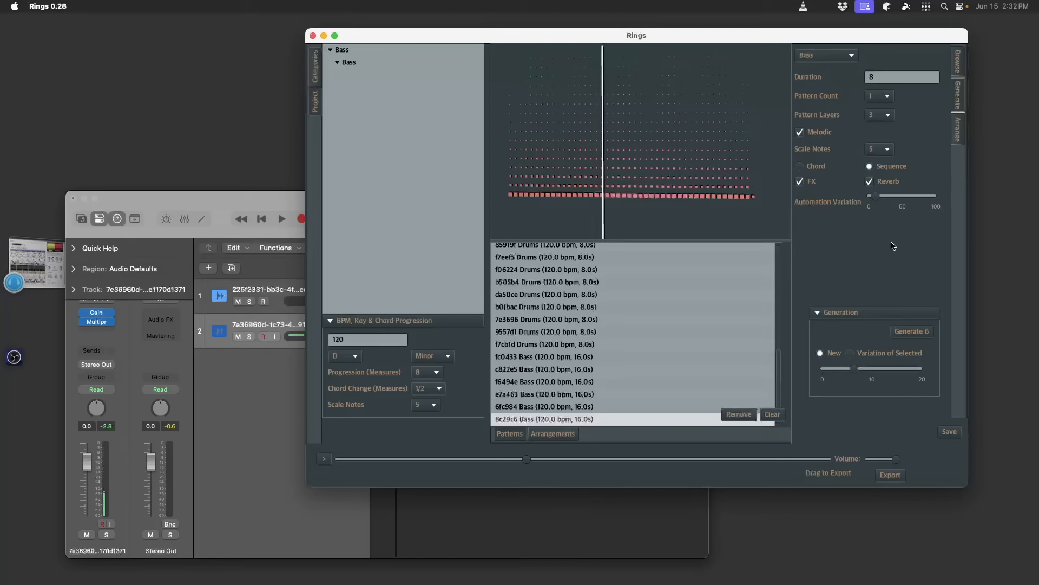
{"action": "left_click", "coordinate": [595, 397]}
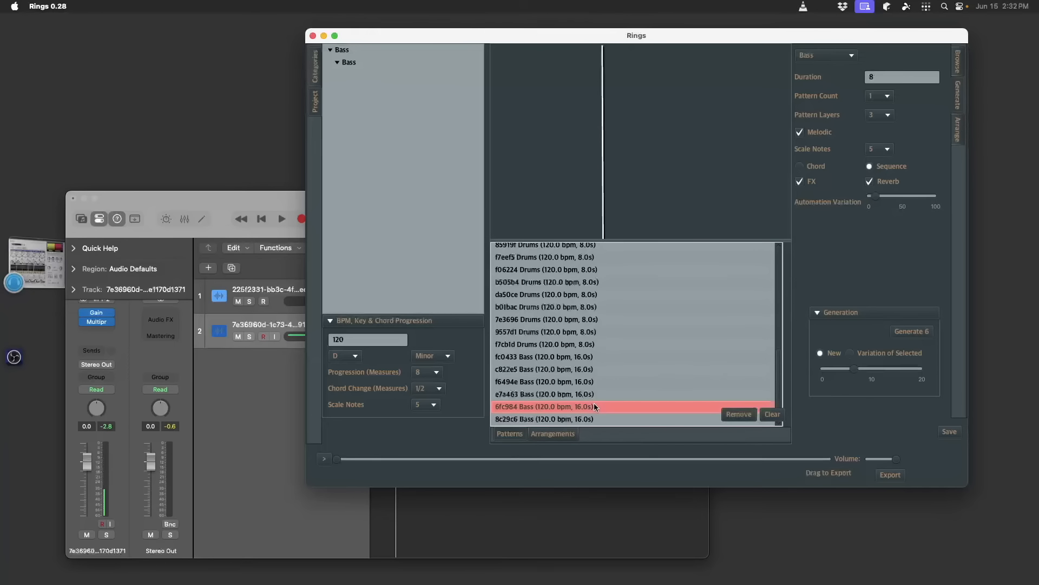
{"action": "left_click_drag", "start_coordinate": [855, 369], "coordinate": [876, 368]}
{"action": "left_click", "coordinate": [912, 331]}
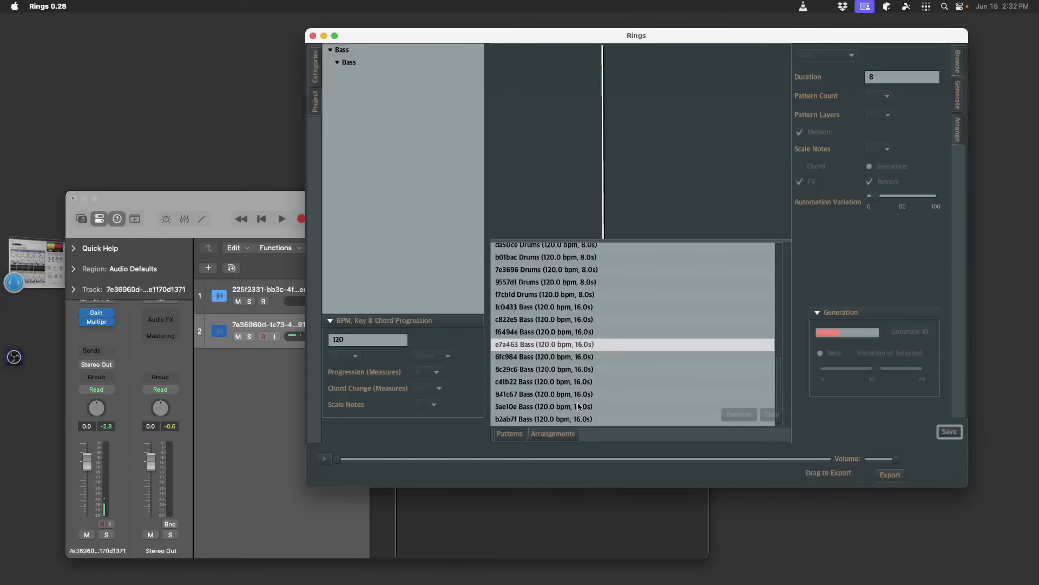
Check the newly generated Bass patterns, including 5ae10e, 1298b2, c6d4e2, a55677 and 519ada, for content.
{"action": "left_click", "coordinate": [584, 399]}
{"action": "left_click", "coordinate": [584, 405]}
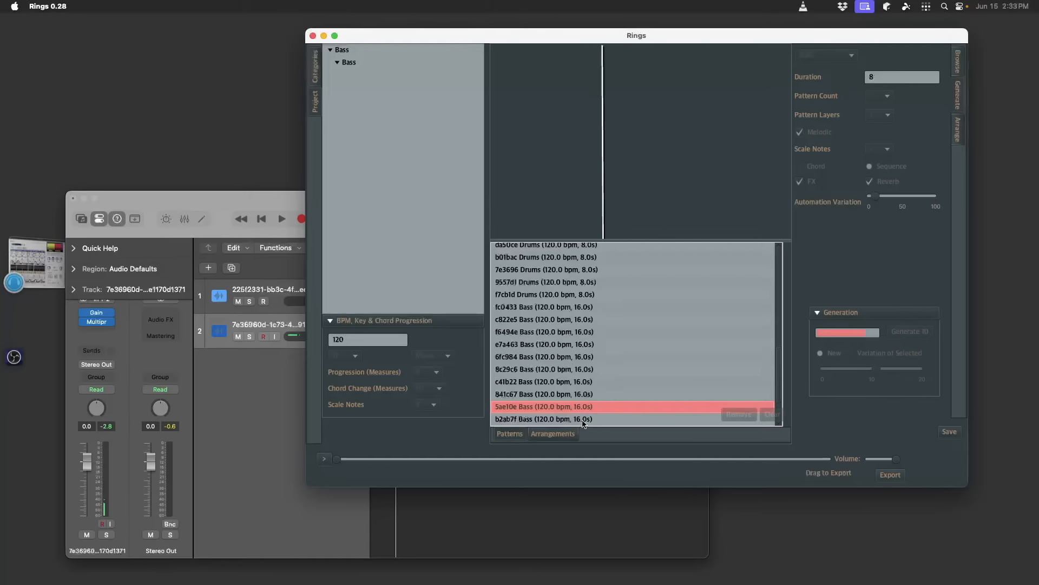
{"action": "scroll", "coordinate": [587, 411], "scroll_direction": "down", "scroll_amount": 2}
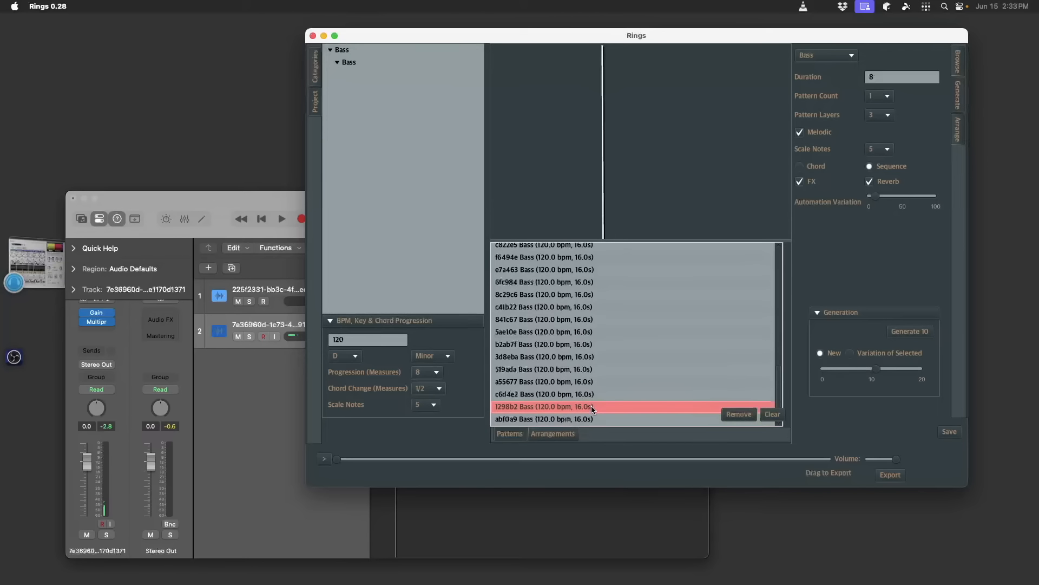
{"action": "left_click", "coordinate": [598, 394]}
{"action": "left_click", "coordinate": [602, 407]}
{"action": "left_click", "coordinate": [602, 398]}
{"action": "left_click", "coordinate": [604, 381]}
{"action": "left_click", "coordinate": [606, 391]}
{"action": "left_click", "coordinate": [606, 381]}
{"action": "left_click", "coordinate": [608, 370]}
{"action": "left_click", "coordinate": [609, 382]}
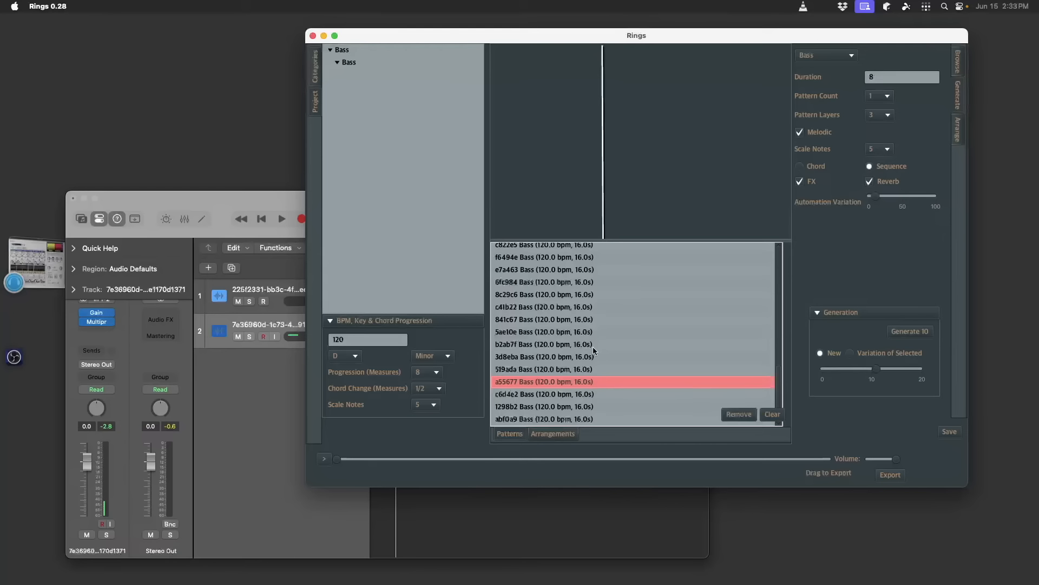
Open the Bass category's settings and enable the Melodic option.
{"action": "left_click", "coordinate": [320, 66]}
{"action": "left_click", "coordinate": [360, 190]}
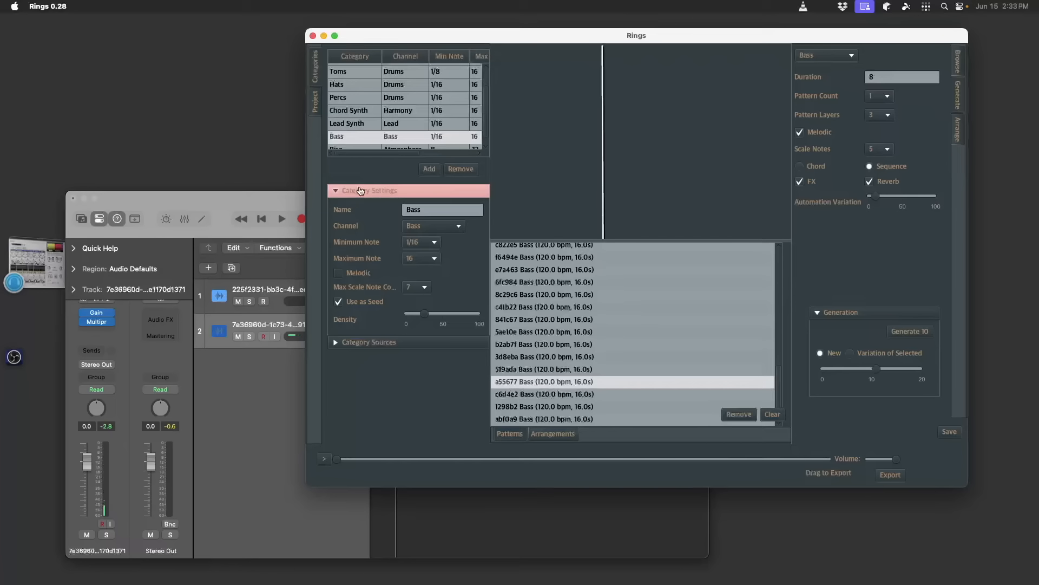
{"action": "scroll", "coordinate": [408, 109], "scroll_direction": "down", "scroll_amount": 1}
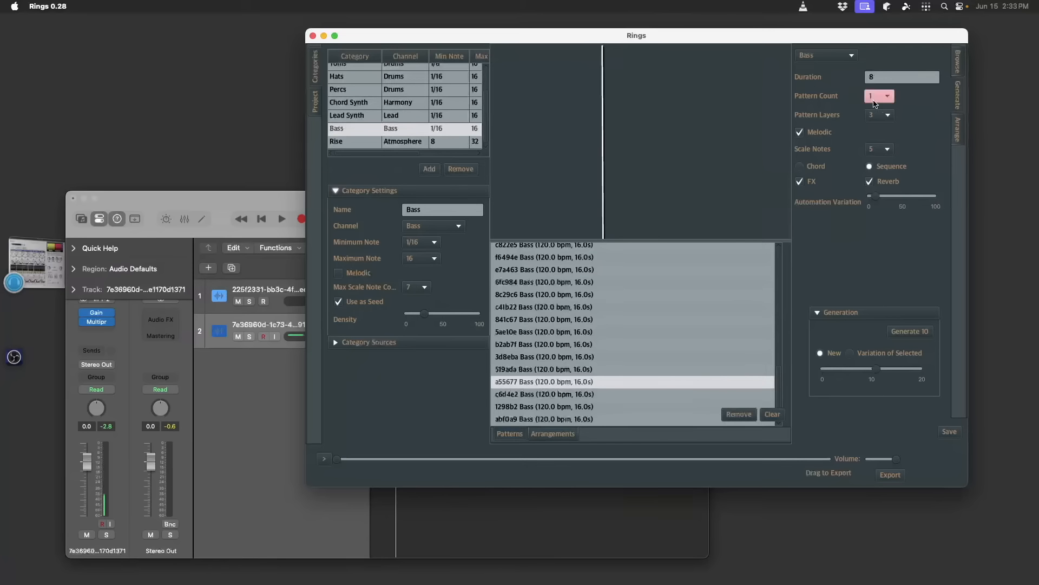
{"action": "left_click", "coordinate": [957, 63]}
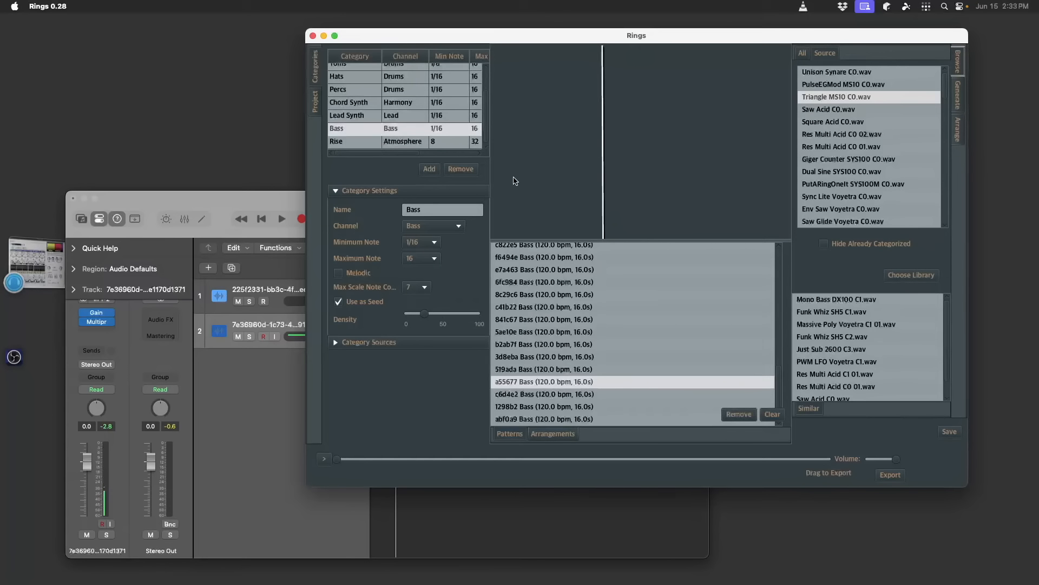
{"action": "left_click", "coordinate": [338, 274]}
Clear all patterns from the list and generate 5 new Bass patterns.
{"action": "left_click", "coordinate": [316, 103]}
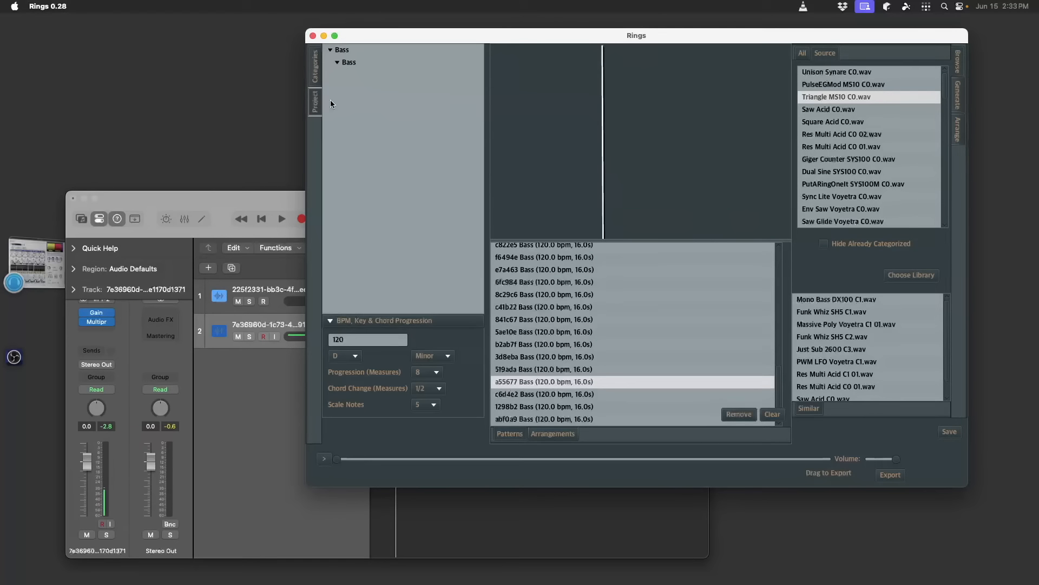
{"action": "left_click", "coordinate": [958, 97]}
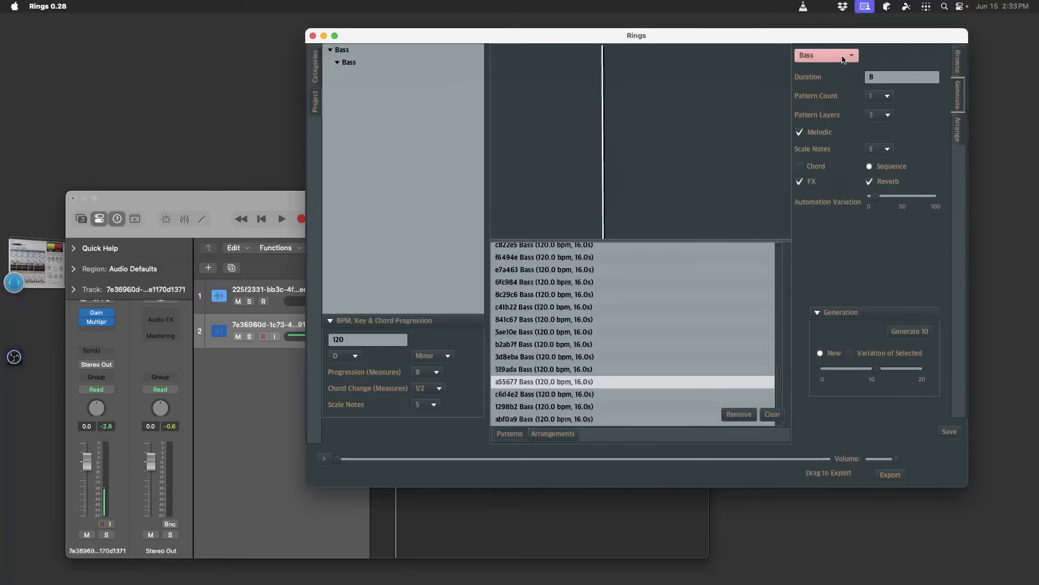
{"action": "left_click", "coordinate": [581, 419]}
{"action": "left_click", "coordinate": [575, 372]}
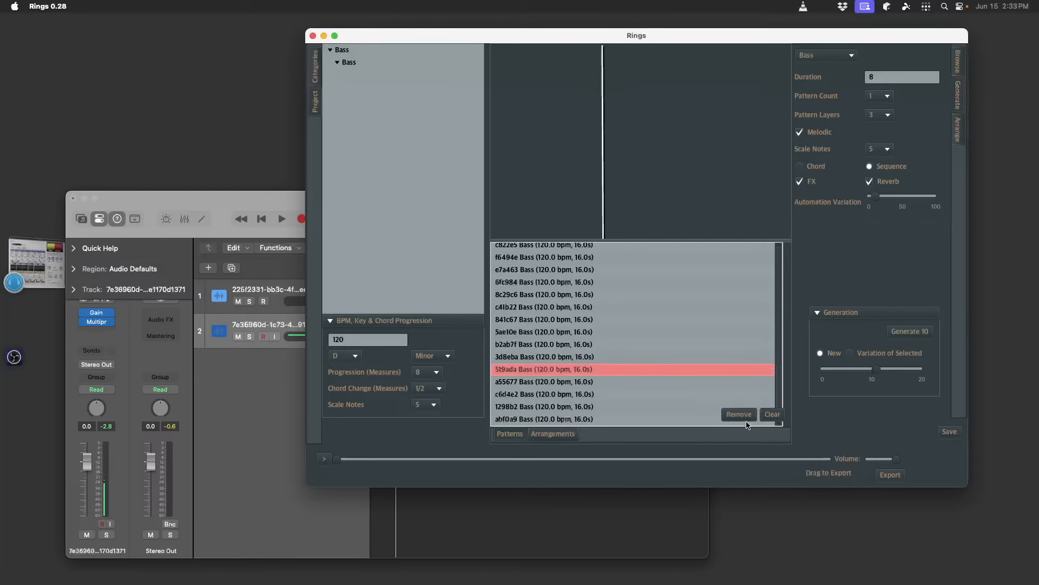
{"action": "left_click", "coordinate": [762, 411]}
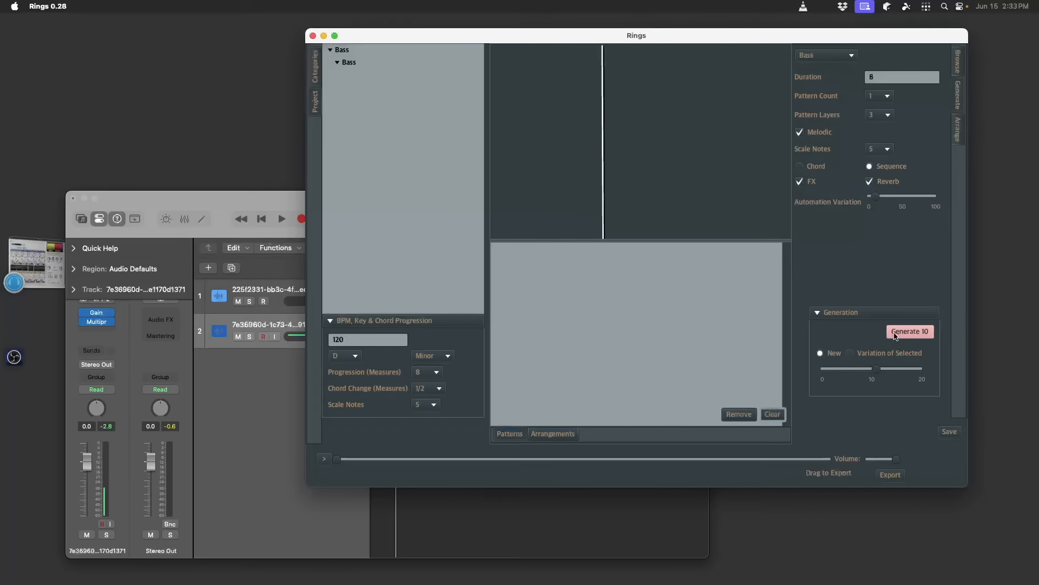
{"action": "left_click_drag", "start_coordinate": [876, 368], "coordinate": [847, 373]}
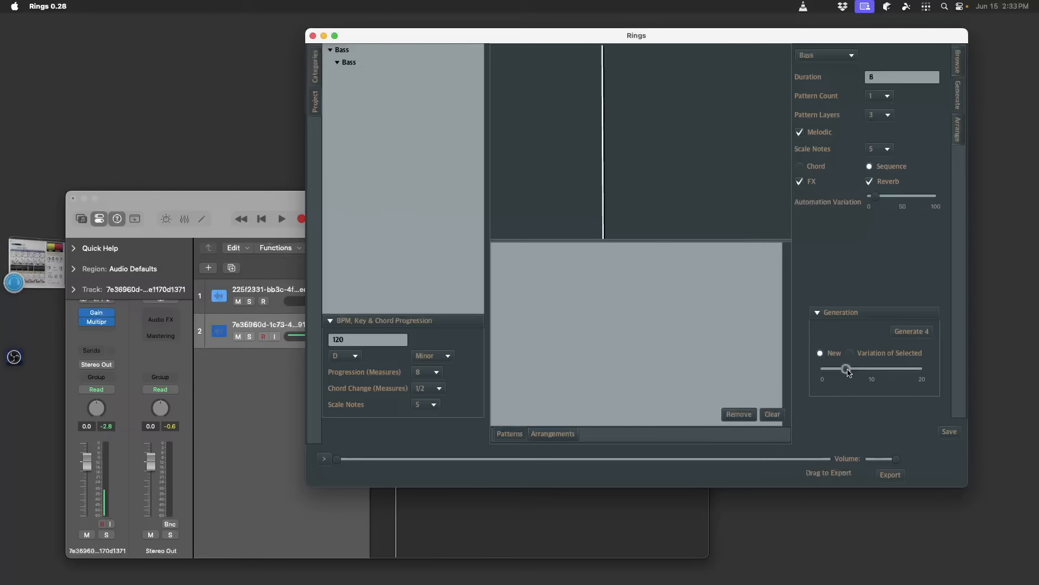
{"action": "left_click", "coordinate": [913, 331]}
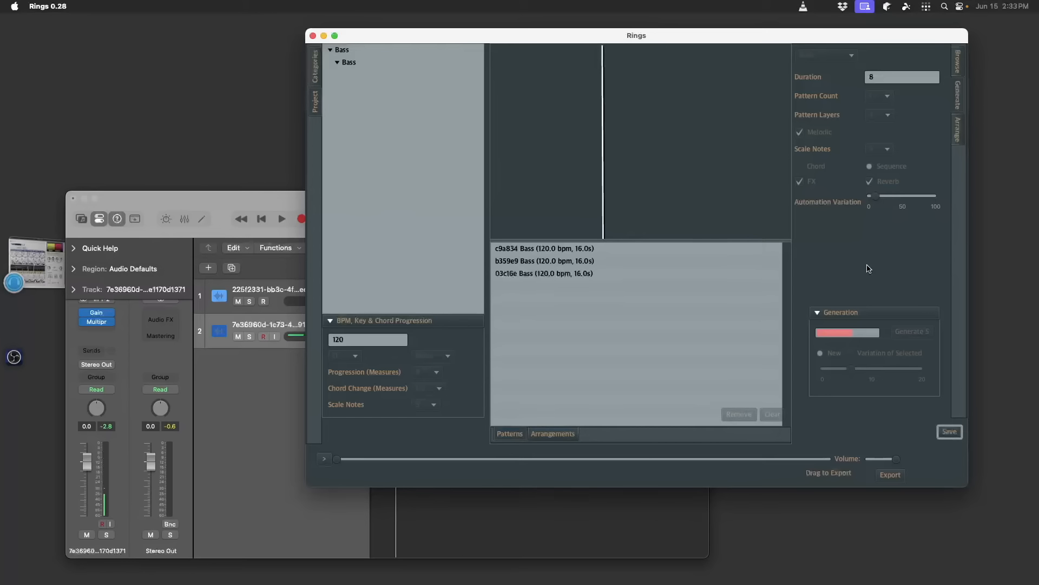
Audition the new Bass patterns c9a834, b359e9 and 03c16e.
{"action": "left_click", "coordinate": [621, 248]}
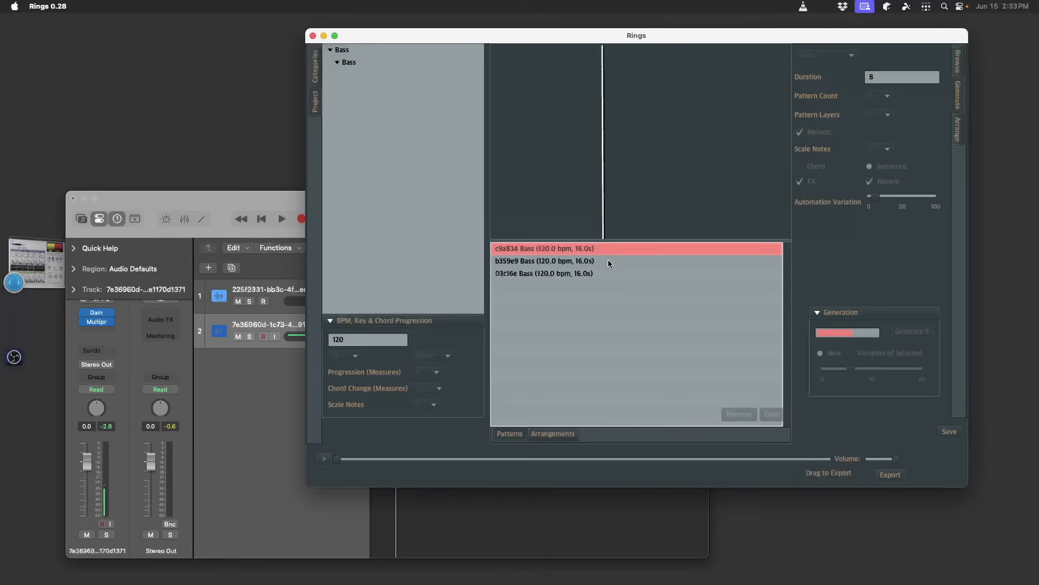
{"action": "left_click", "coordinate": [608, 261]}
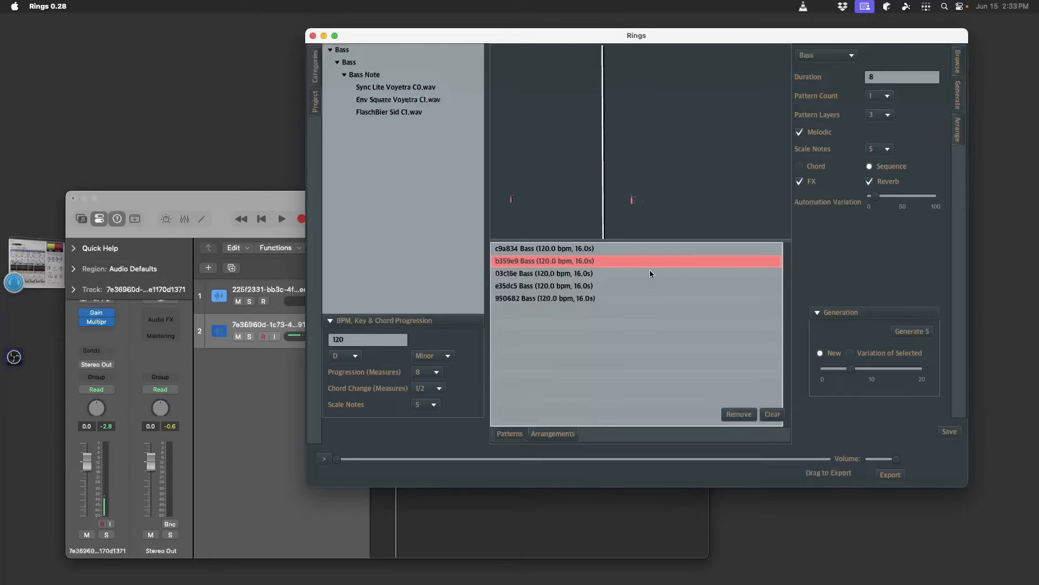
{"action": "key", "text": "space"}
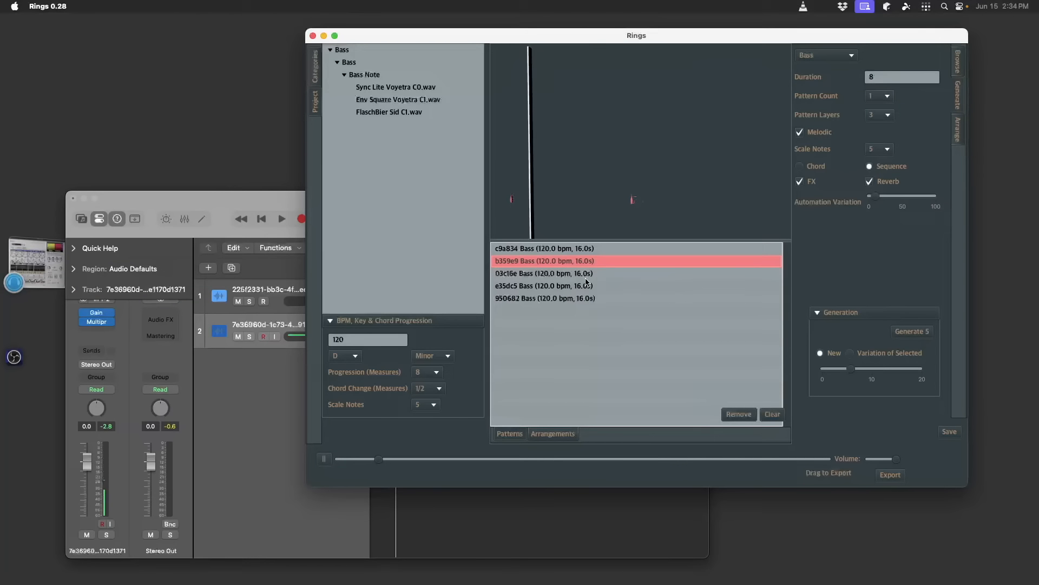
{"action": "left_click", "coordinate": [602, 272]}
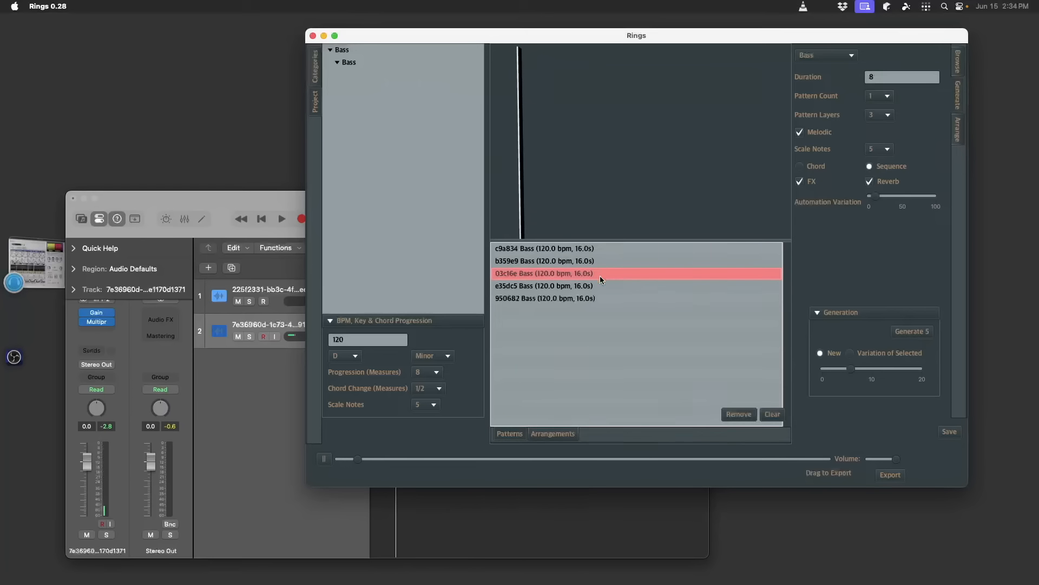
Audition Bass pattern e35dc5 and generate 5 variations of it.
{"action": "left_click", "coordinate": [596, 284]}
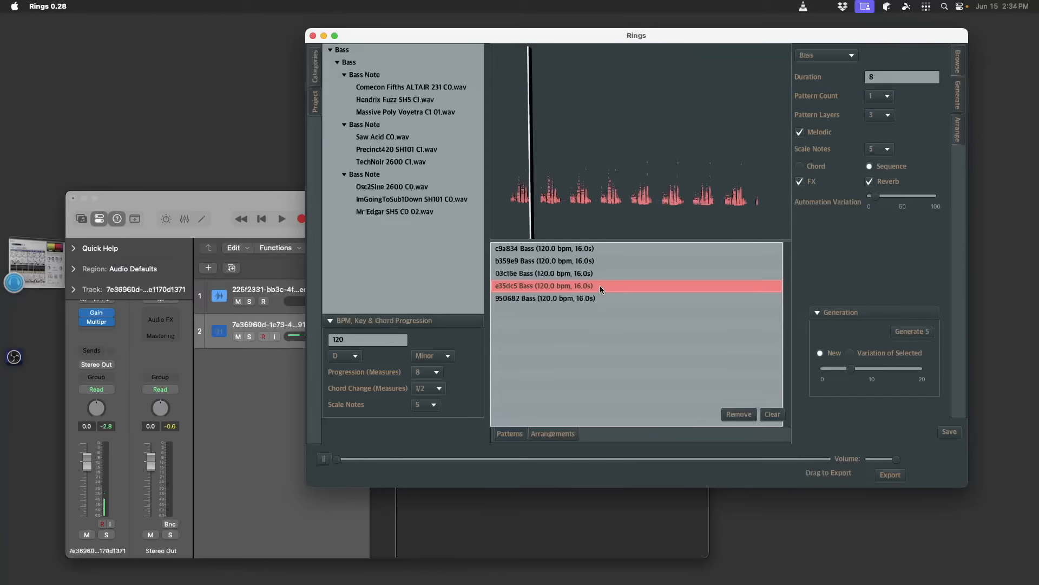
{"action": "left_click", "coordinate": [851, 354]}
{"action": "left_click", "coordinate": [912, 332]}
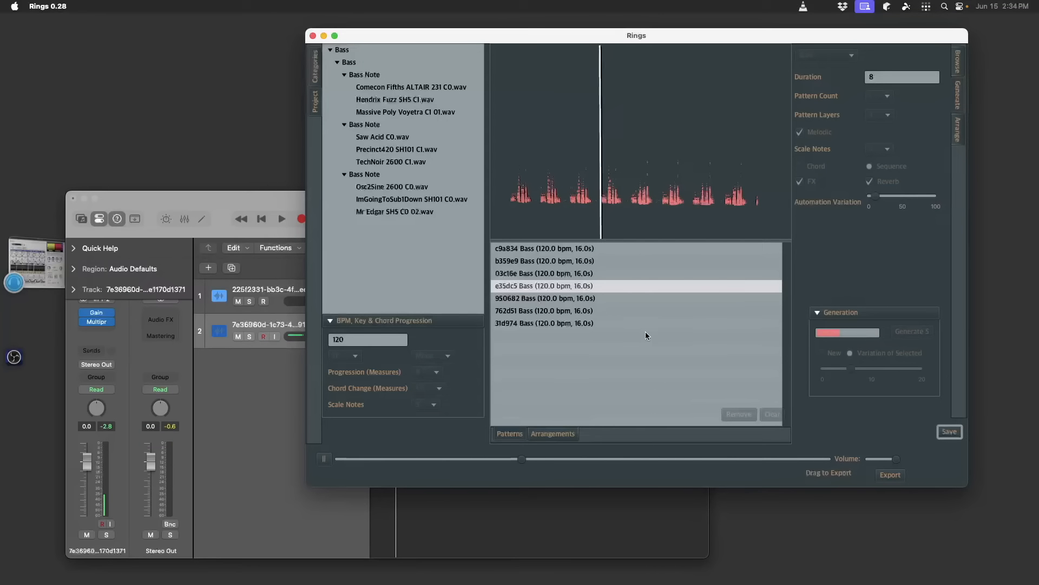
Audition the variations 31d974, 5a0930, 41e4d6 and 93b7d7.
{"action": "left_click", "coordinate": [592, 323]}
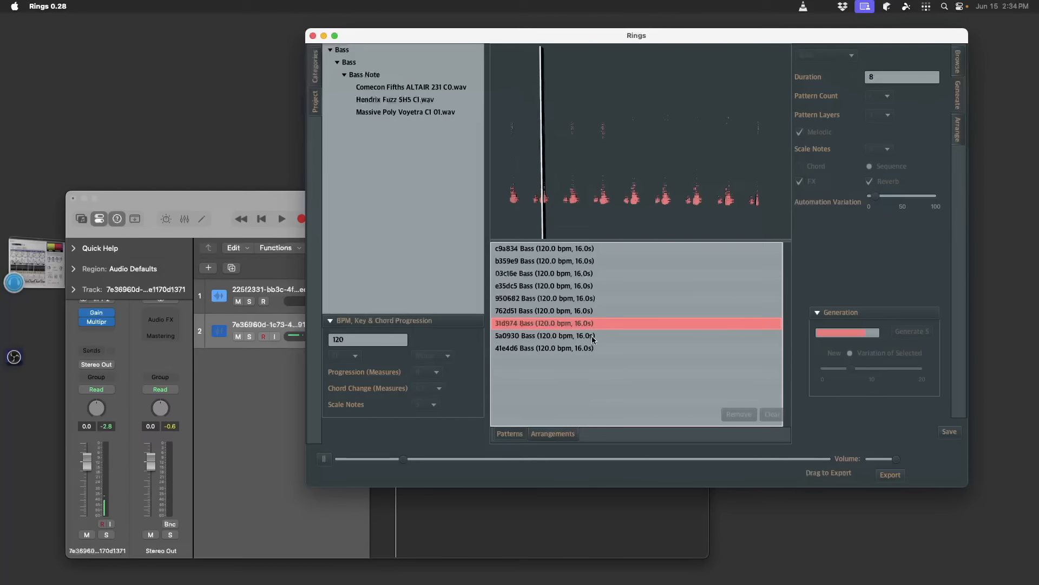
{"action": "left_click", "coordinate": [592, 336]}
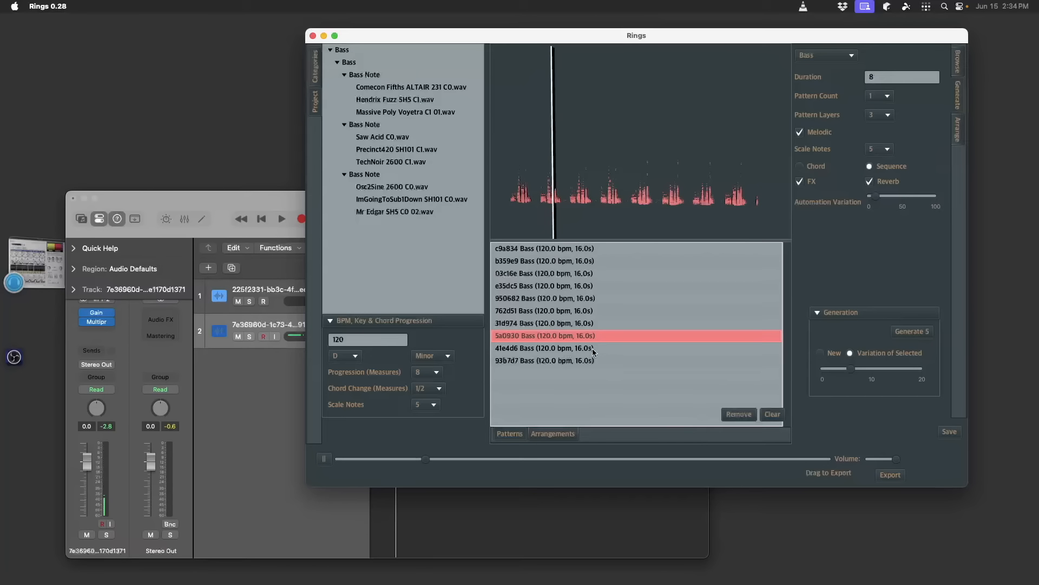
{"action": "left_click", "coordinate": [593, 350]}
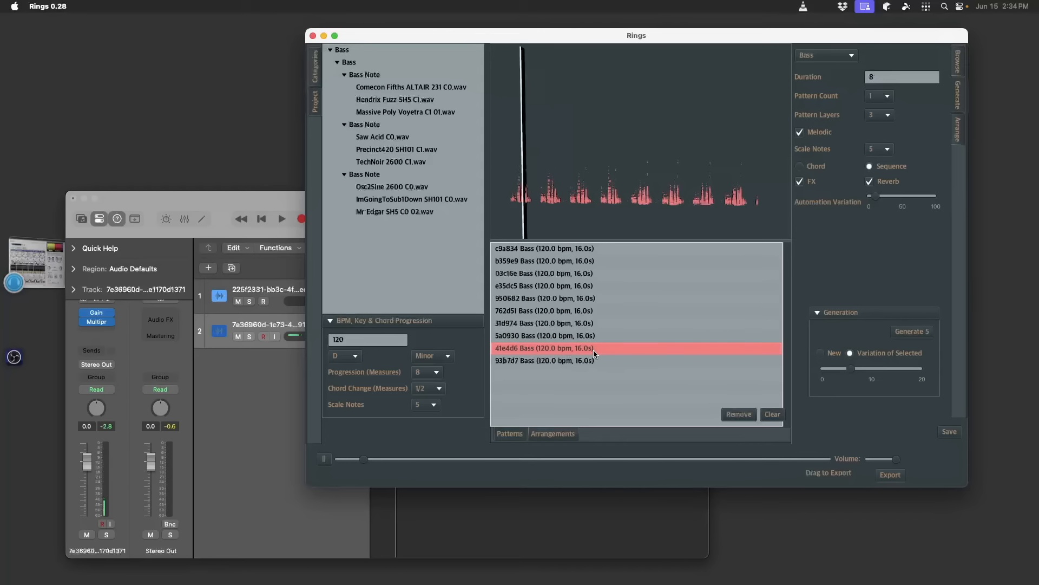
{"action": "left_click", "coordinate": [589, 360]}
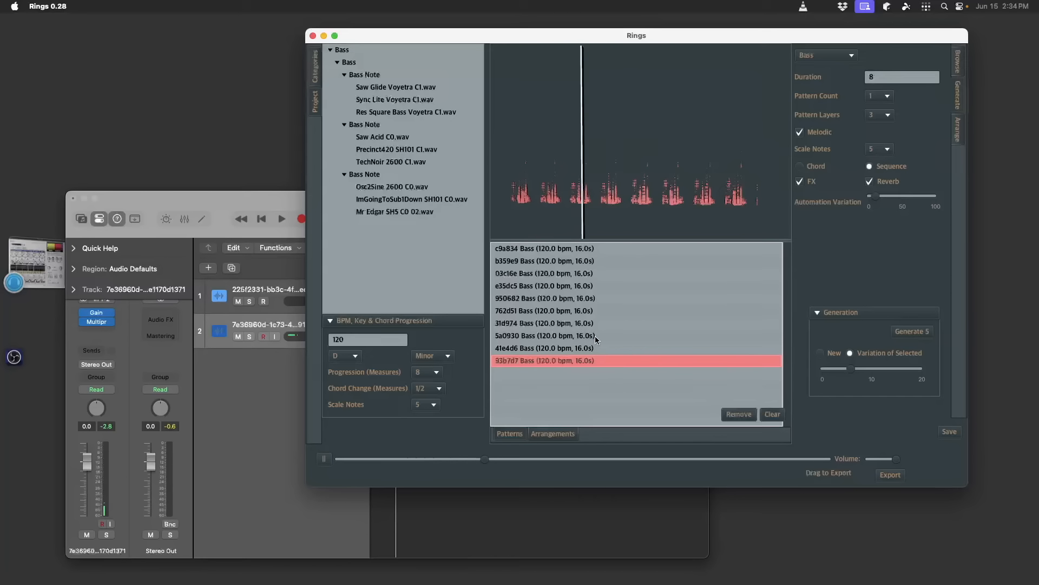
Replay variation 5a0930, stop playback, and export it to Logic Pro as a new third track starting at bar 1.
{"action": "left_click", "coordinate": [593, 335]}
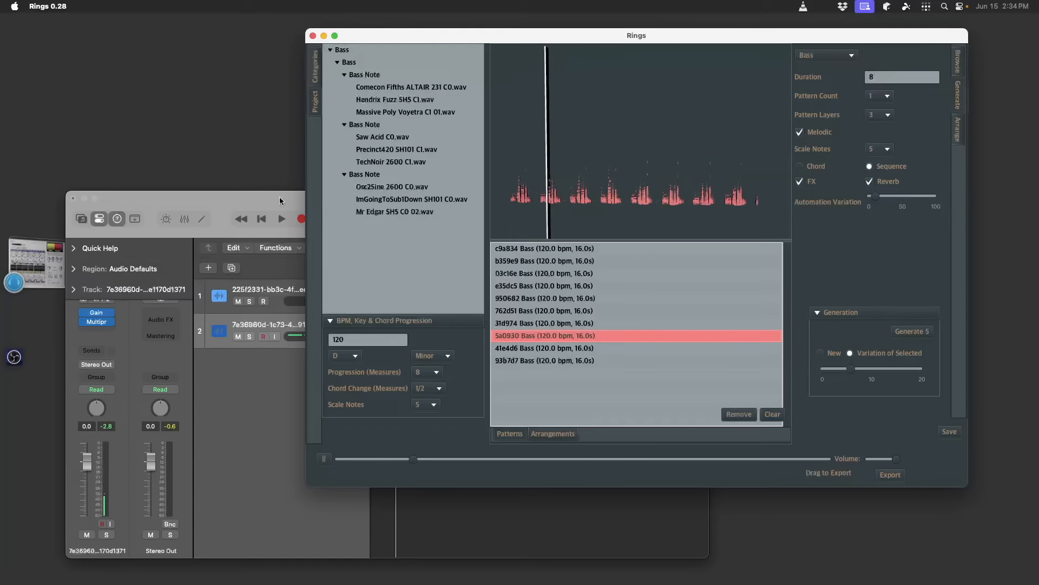
{"action": "key", "text": "space"}
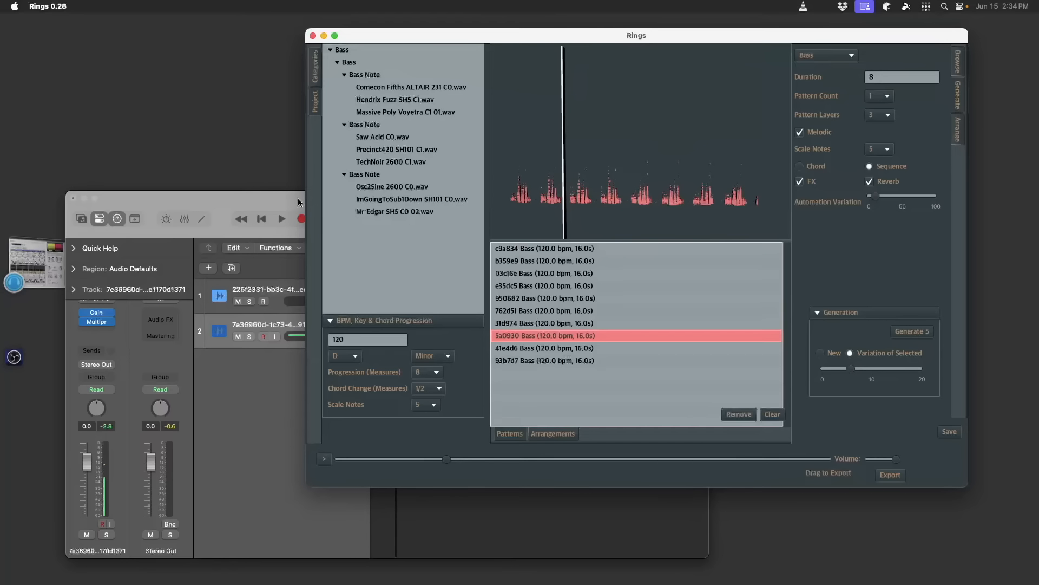
{"action": "left_click", "coordinate": [260, 203]}
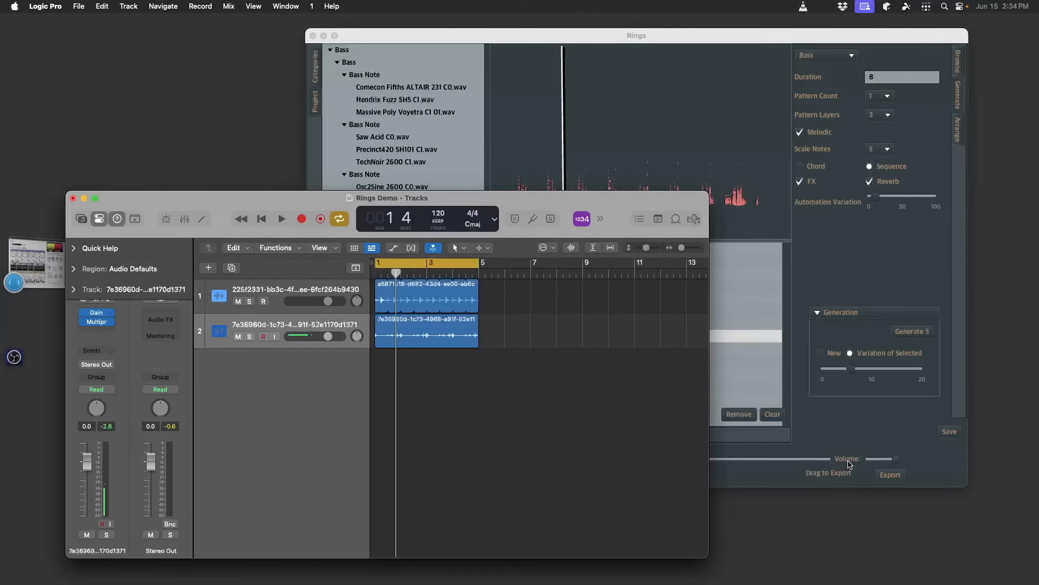
{"action": "left_click_drag", "start_coordinate": [838, 478], "coordinate": [377, 388]}
Loop the kick and drums regions up to bar 9 and extend the cycle range to bar 9.
{"action": "left_click_drag", "start_coordinate": [530, 324], "coordinate": [414, 292]}
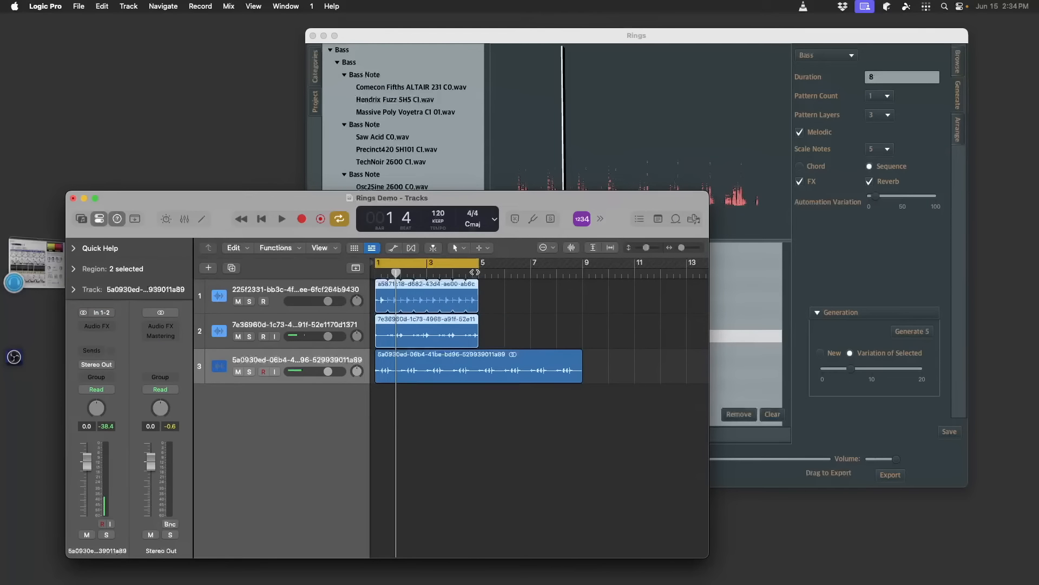
{"action": "left_click_drag", "start_coordinate": [480, 286], "coordinate": [583, 312]}
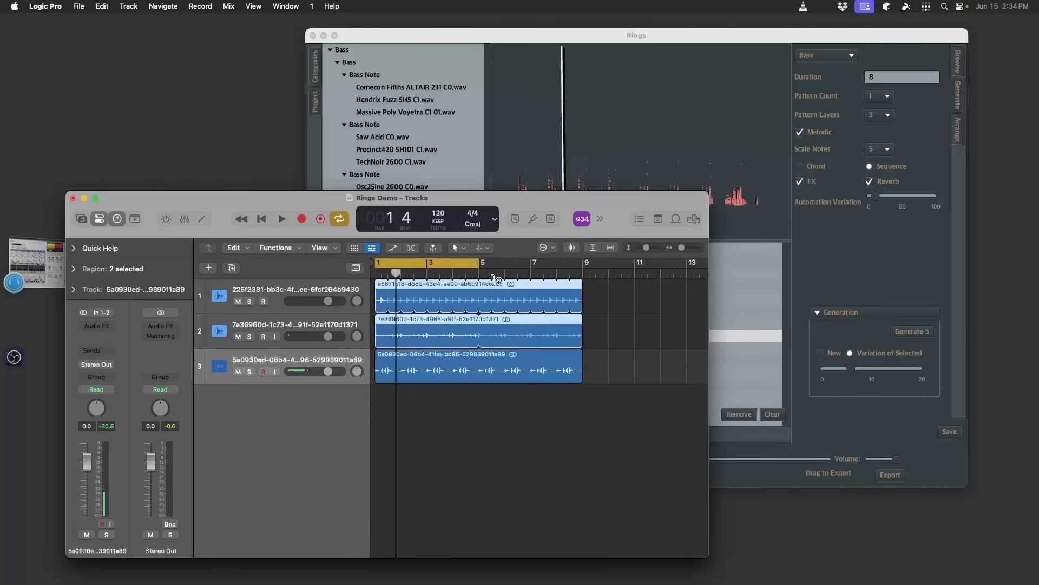
{"action": "left_click_drag", "start_coordinate": [476, 263], "coordinate": [582, 270]}
Play the three tracks together and examine the bass region's waveform up close.
{"action": "key", "text": "space"}
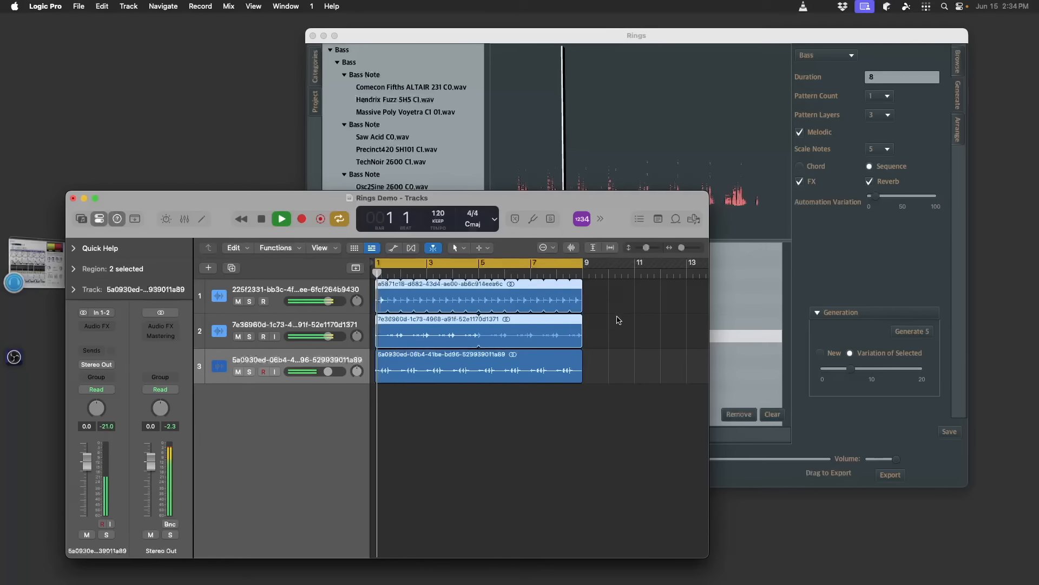
{"action": "left_click", "coordinate": [606, 357]}
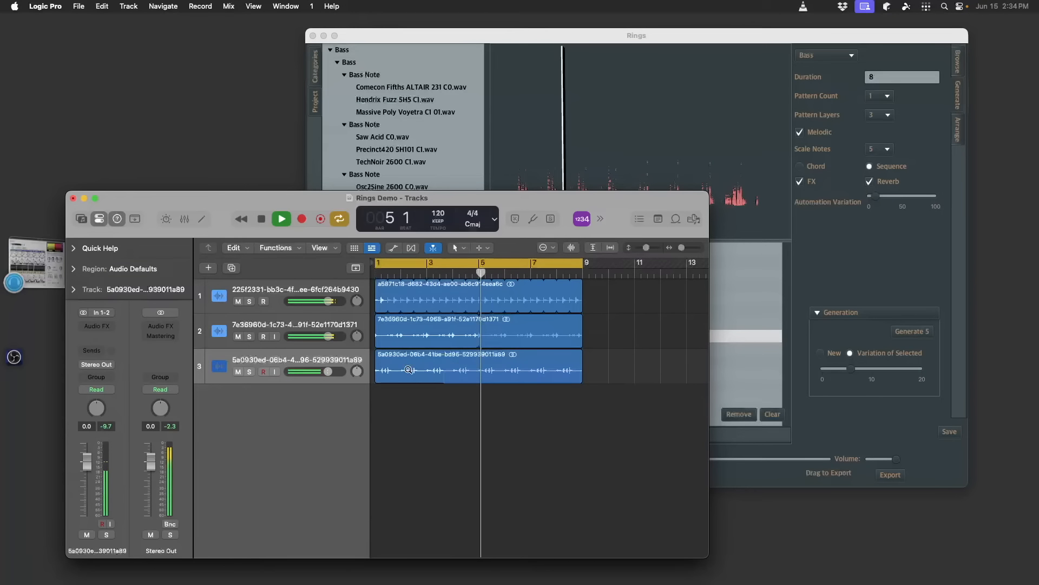
{"action": "left_click", "coordinate": [369, 336], "text": "ctrl+alt"}
{"action": "scroll", "coordinate": [428, 434], "scroll_direction": "down", "scroll_amount": 5}
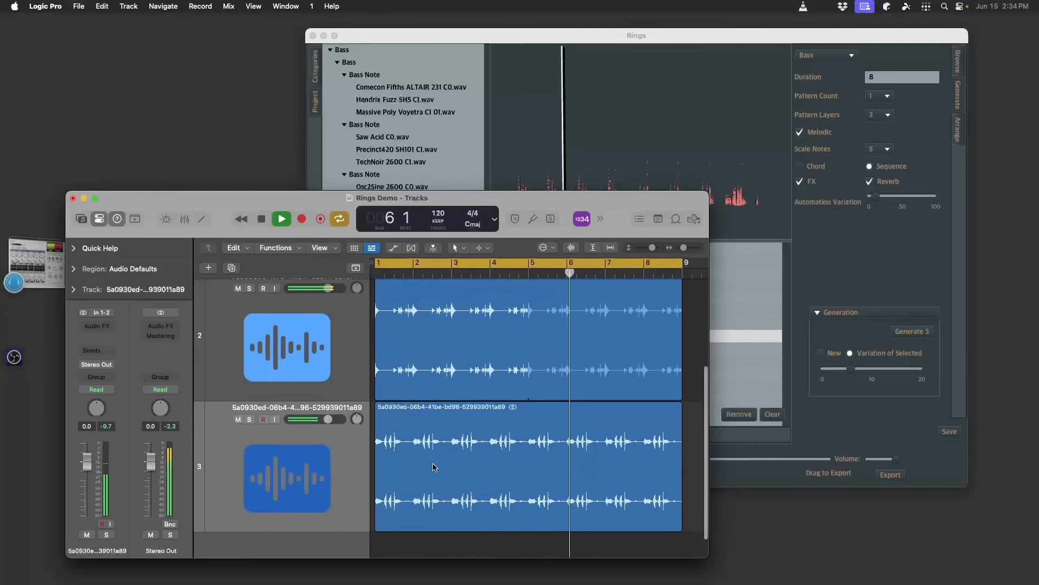
{"action": "key", "text": "space"}
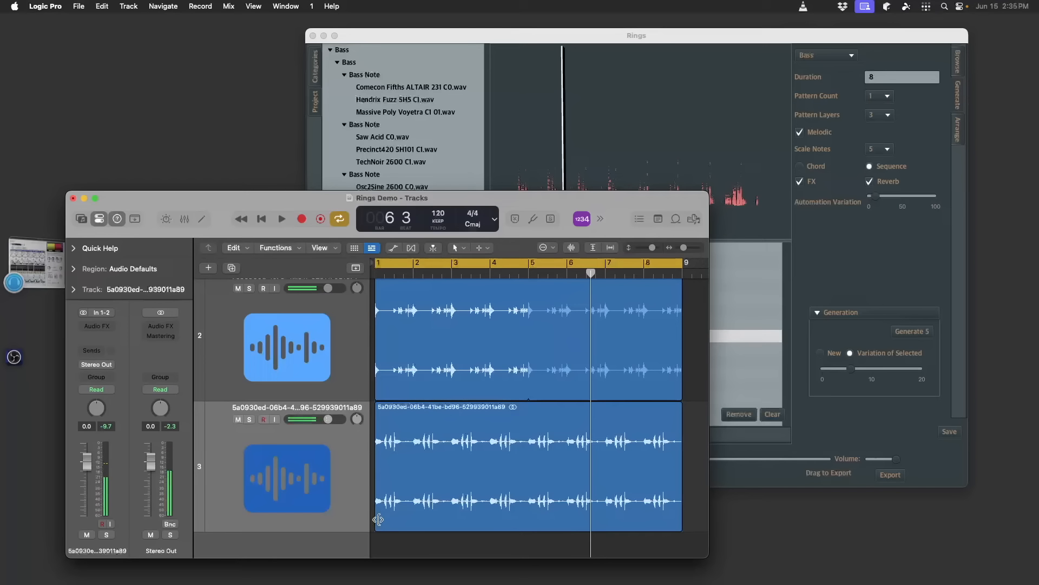
Split the bass region on track 3 at bar 1 beat 2.
{"action": "left_click", "coordinate": [384, 273]}
{"action": "left_click", "coordinate": [401, 431]}
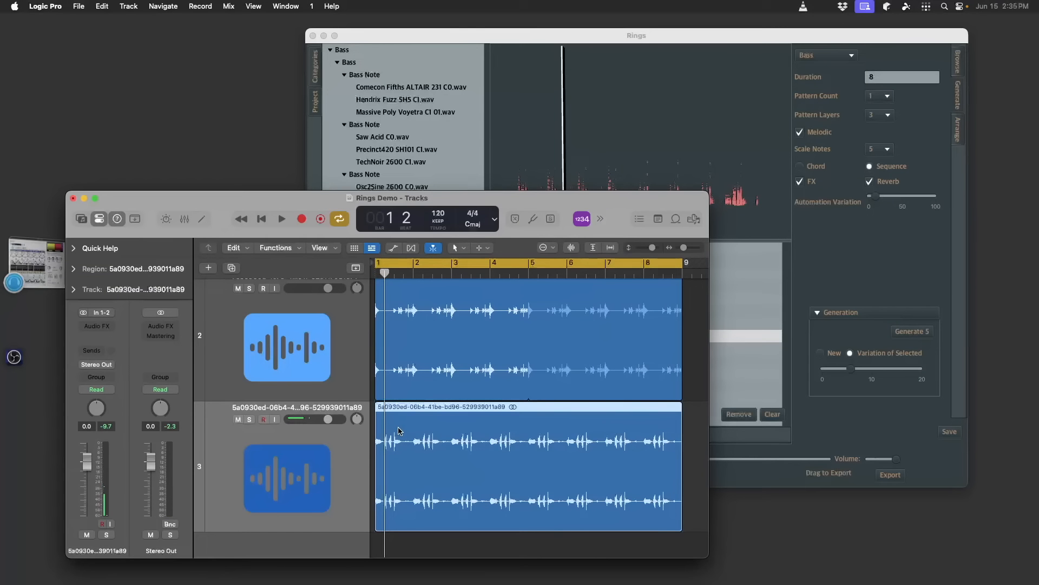
{"action": "key", "text": "super+slash"}
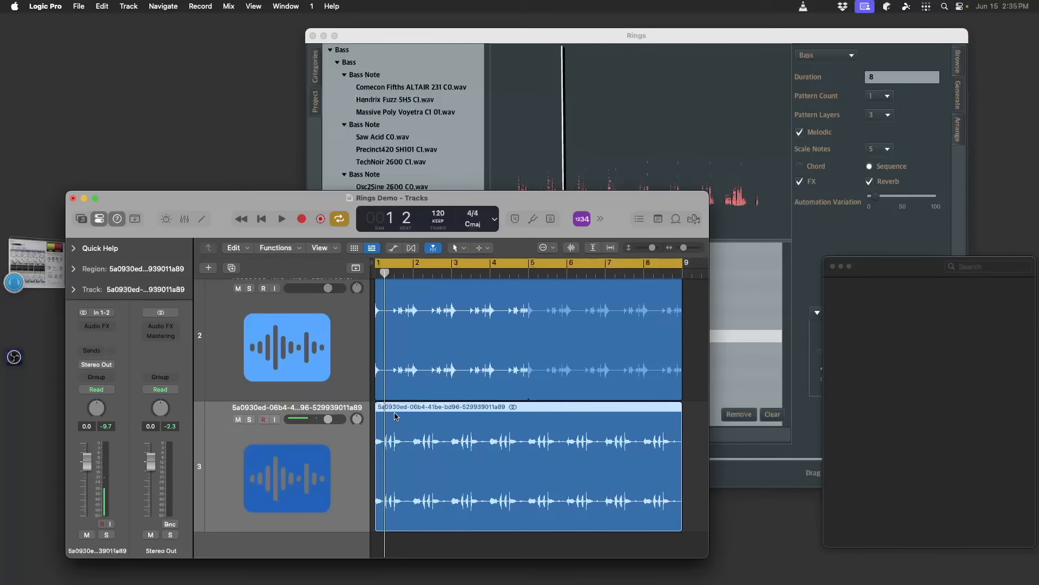
{"action": "left_click", "coordinate": [834, 267]}
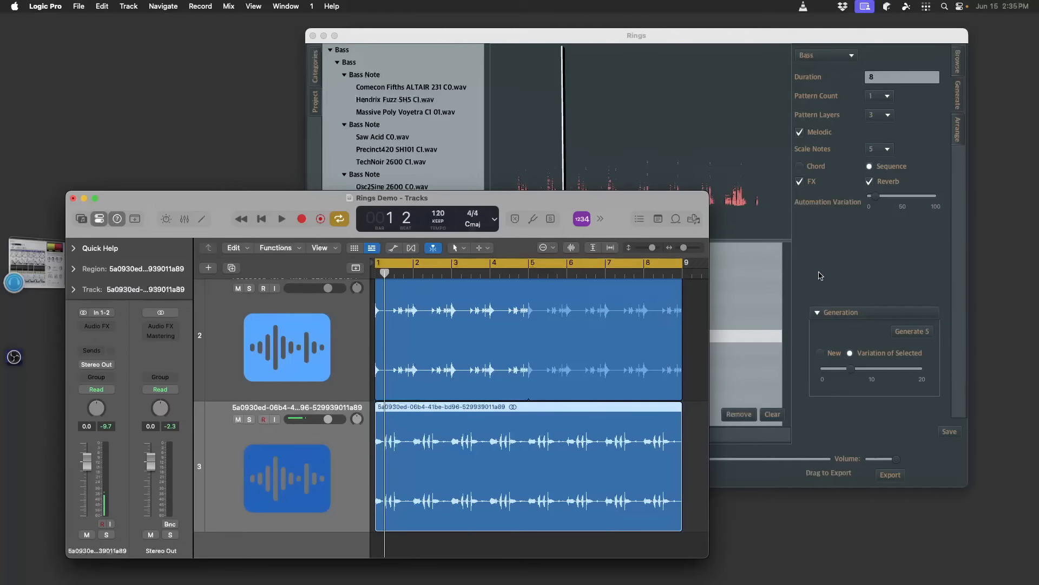
{"action": "right_click", "coordinate": [388, 407]}
{"action": "mouse_move", "coordinate": [461, 483]}
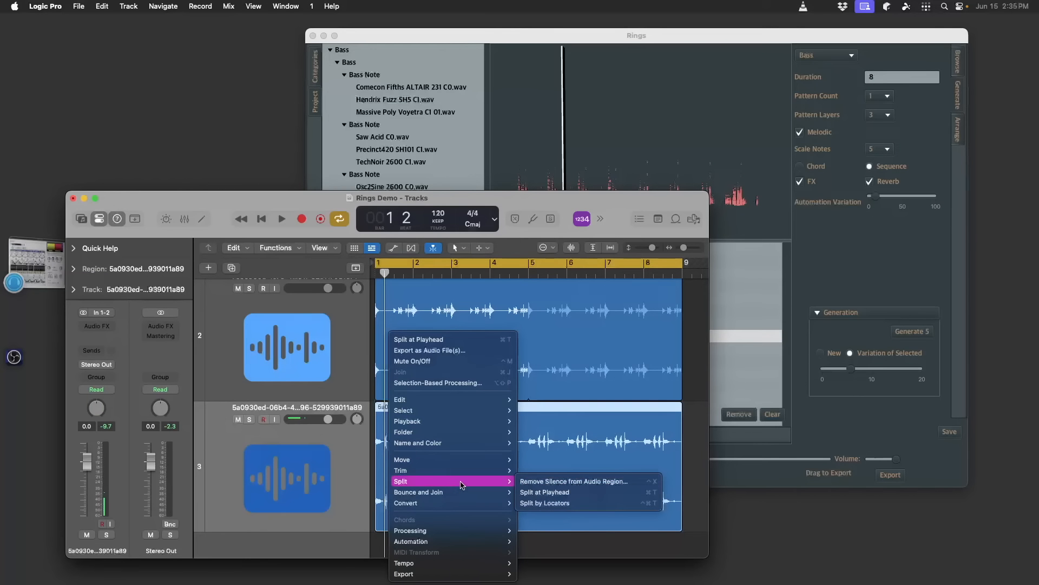
{"action": "left_click", "coordinate": [563, 492]}
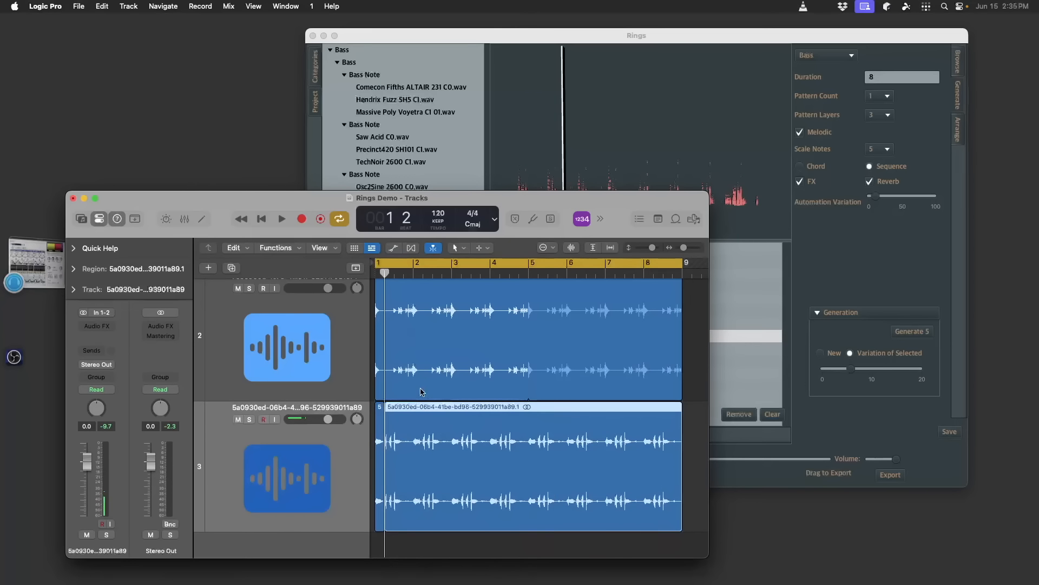
Split the remaining bass region at bar 1 beat 4 to isolate a two-beat slice.
{"action": "left_click_drag", "start_coordinate": [386, 273], "coordinate": [416, 272]}
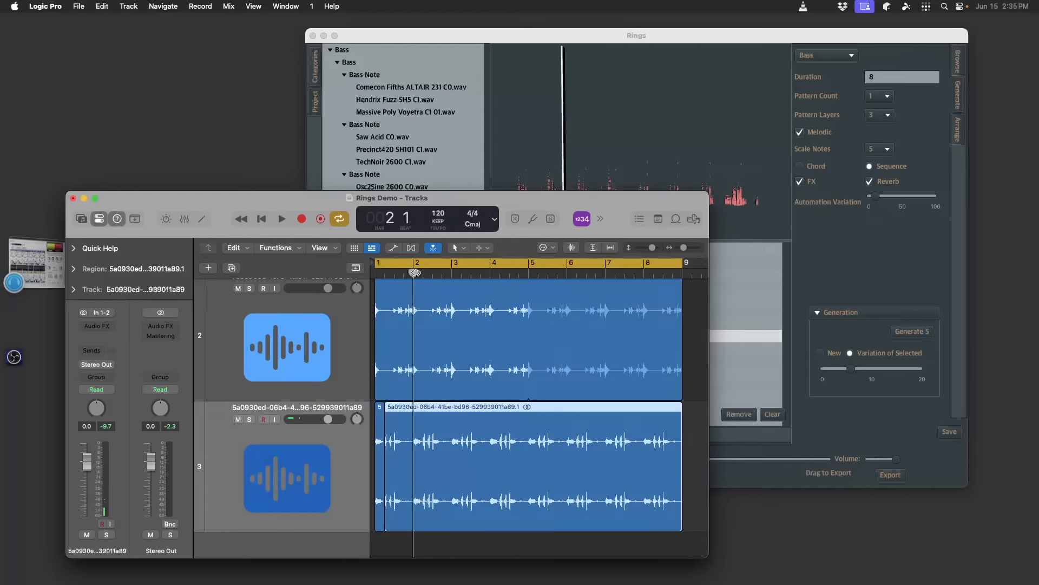
{"action": "left_click_drag", "start_coordinate": [412, 273], "coordinate": [402, 273]}
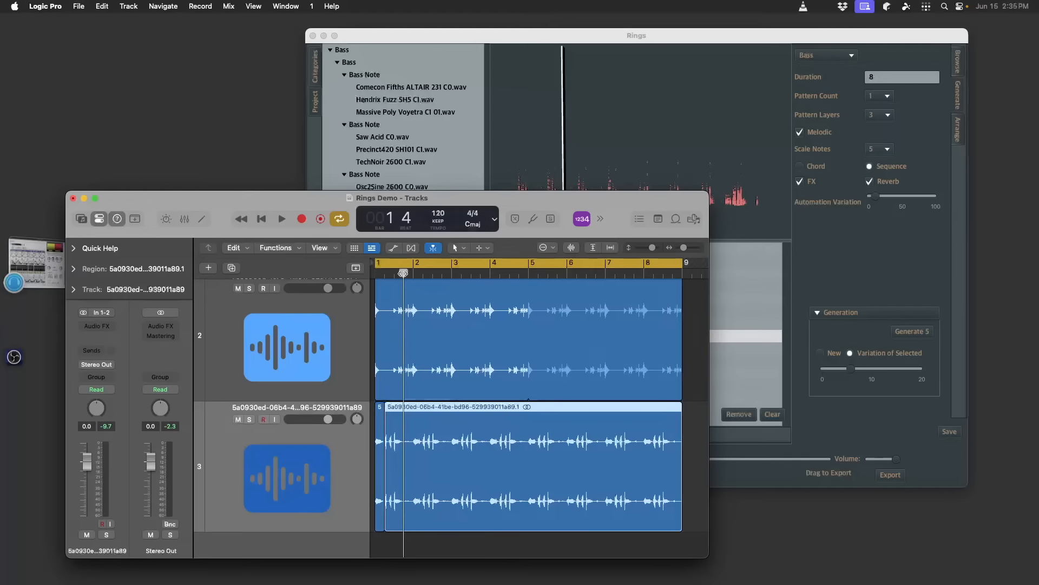
{"action": "right_click", "coordinate": [397, 407]}
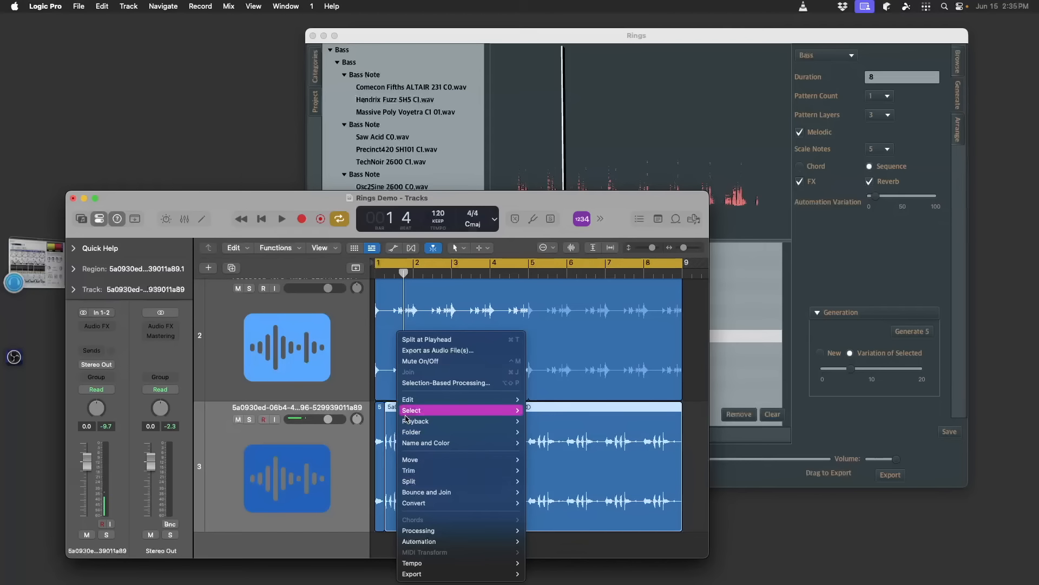
{"action": "mouse_move", "coordinate": [468, 482]}
{"action": "left_click", "coordinate": [532, 493]}
With the long bass remainder moved clear, delete the leading slice and loop the two-beat slice from bar 1 up to bar 4.
{"action": "left_click_drag", "start_coordinate": [444, 409], "coordinate": [559, 409]}
{"action": "left_click", "coordinate": [415, 426]}
{"action": "left_click", "coordinate": [381, 416]}
{"action": "key", "text": "Delete"}
{"action": "left_click_drag", "start_coordinate": [391, 411], "coordinate": [490, 410]}
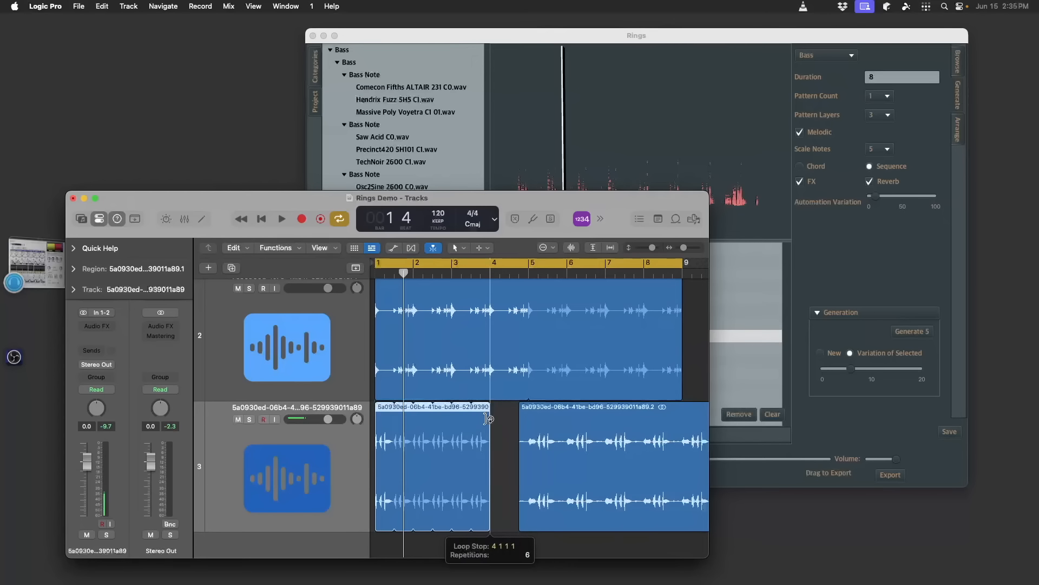
Move the remaining bass region to start at bar 4 during playback and trim its end to bar 5.
{"action": "key", "text": "space"}
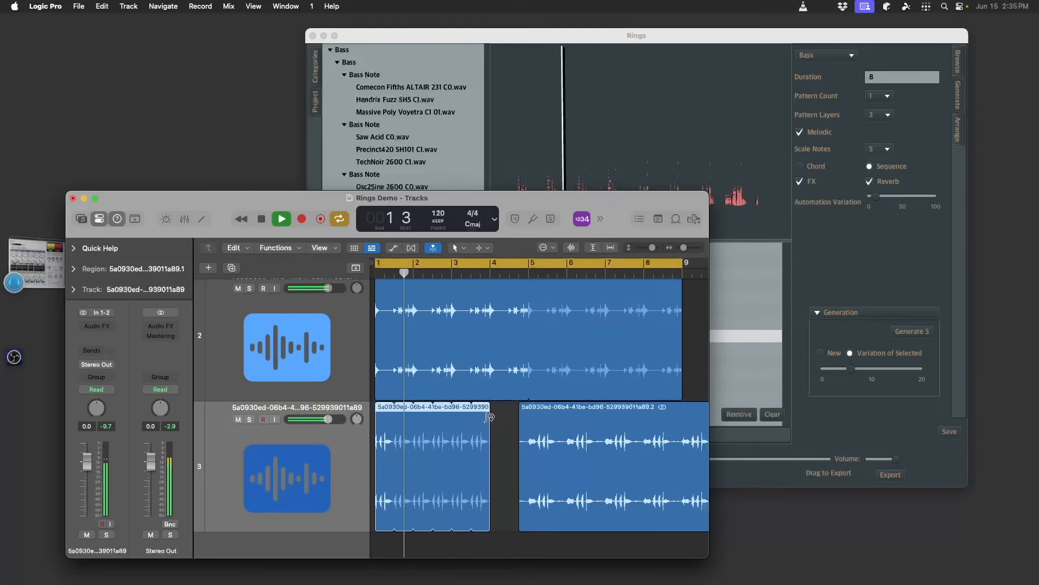
{"action": "left_click_drag", "start_coordinate": [551, 410], "coordinate": [498, 422]}
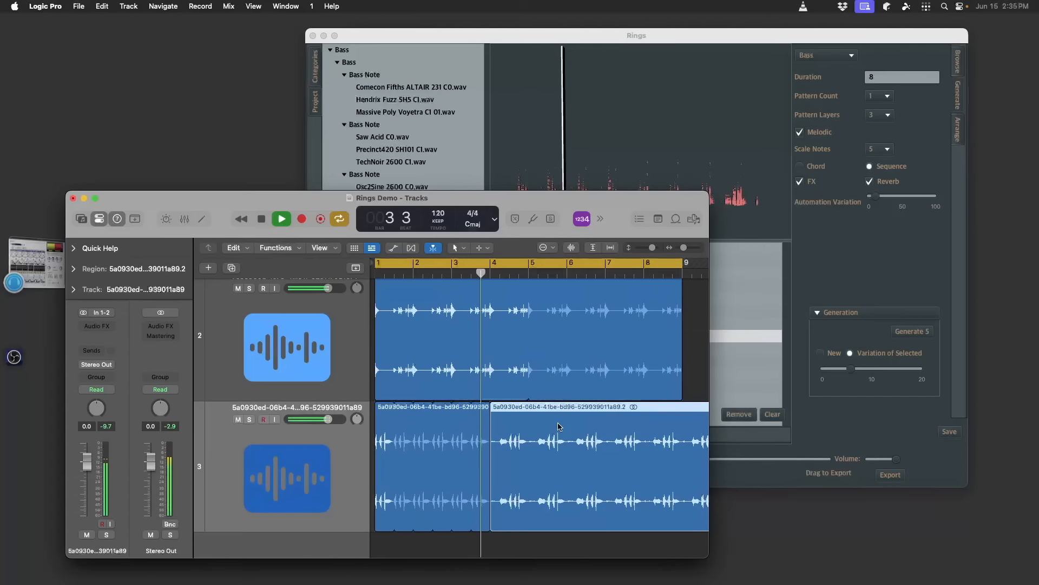
{"action": "scroll", "coordinate": [577, 455], "scroll_direction": "down", "scroll_amount": 2}
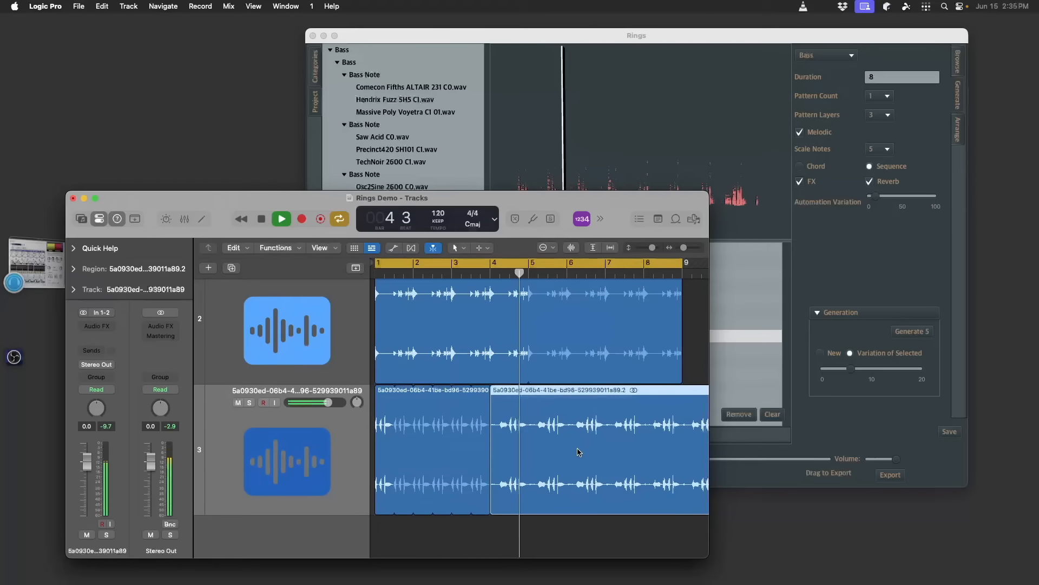
{"action": "key", "text": "space"}
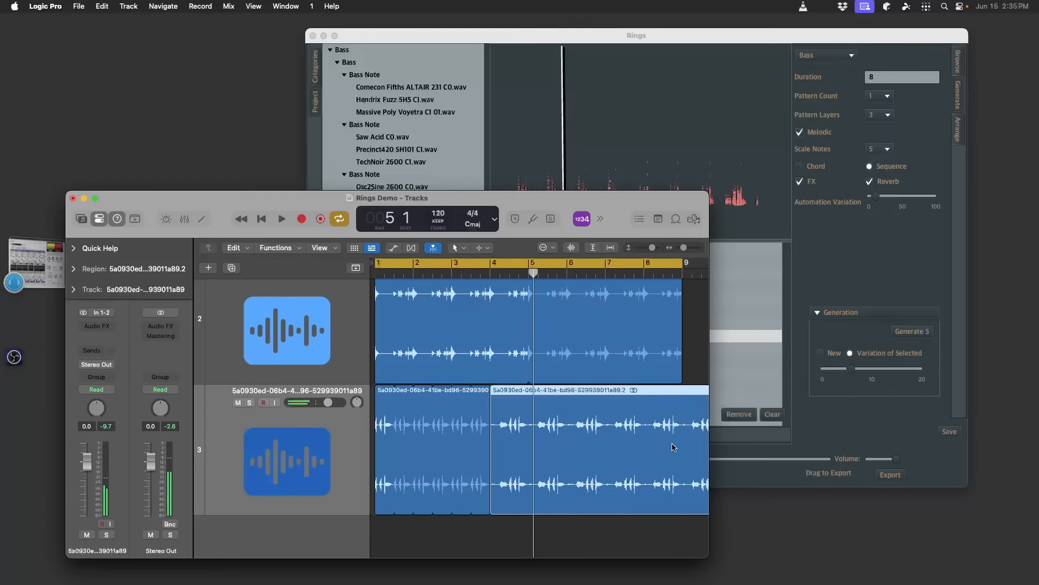
{"action": "left_click_drag", "start_coordinate": [709, 556], "coordinate": [796, 557]}
{"action": "left_click_drag", "start_coordinate": [767, 506], "coordinate": [528, 507]}
Copy both bass regions from bars 1 to 5 to start at bar 5 and audition the arrangement.
{"action": "left_click_drag", "start_coordinate": [608, 441], "coordinate": [402, 409]}
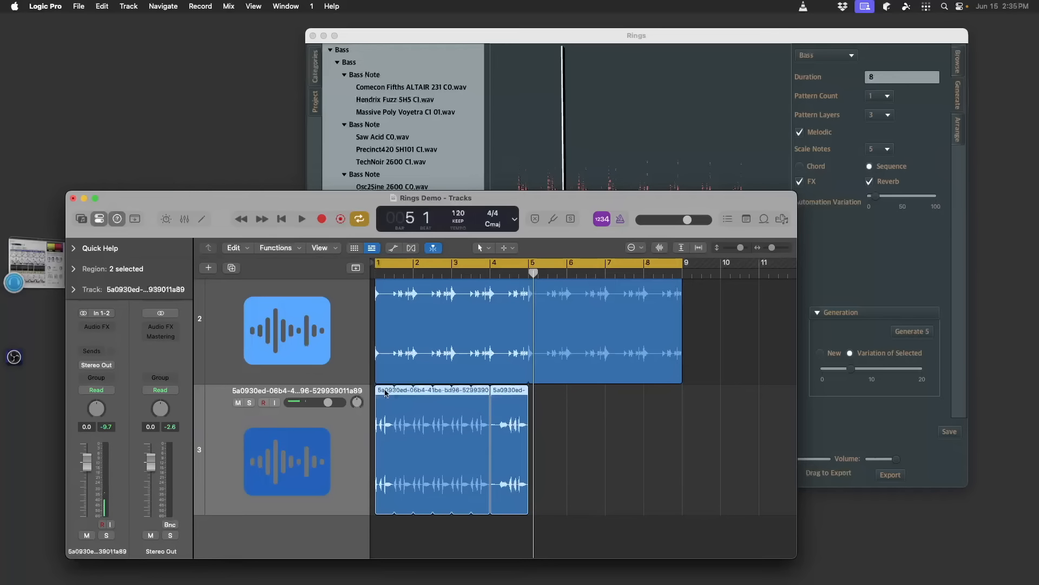
{"action": "left_click_drag", "start_coordinate": [386, 394], "coordinate": [539, 391]}
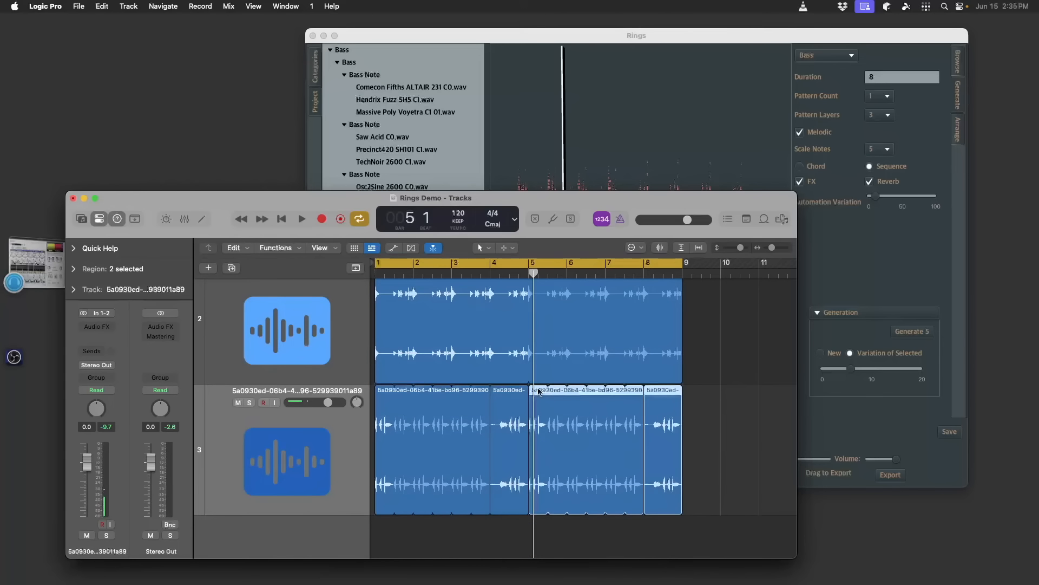
{"action": "left_click", "coordinate": [700, 409]}
{"action": "key", "text": "space"}
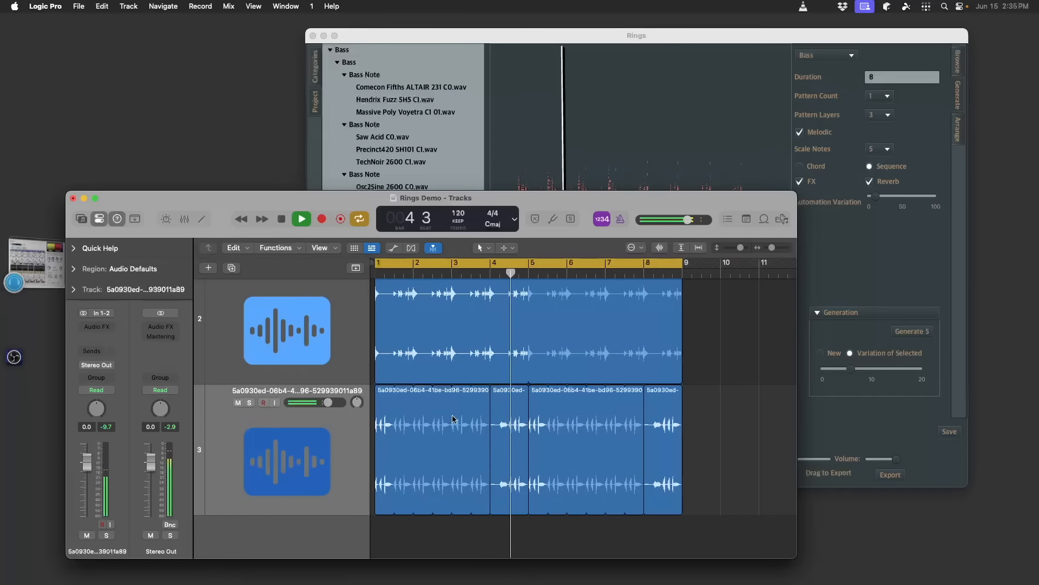
{"action": "key", "text": "space"}
Replace the looped bass slice with single two-beat slices at bars 1, 2 and 3, and play from the start.
{"action": "mouse_move", "coordinate": [488, 391]}
{"action": "left_mouse_down"}
{"action": "mouse_move", "coordinate": [386, 395]}
{"action": "mouse_move", "coordinate": [472, 403]}
{"action": "left_mouse_up"}
{"action": "left_click", "coordinate": [475, 403]}
{"action": "key", "text": "Return"}
{"action": "key", "text": "space"}
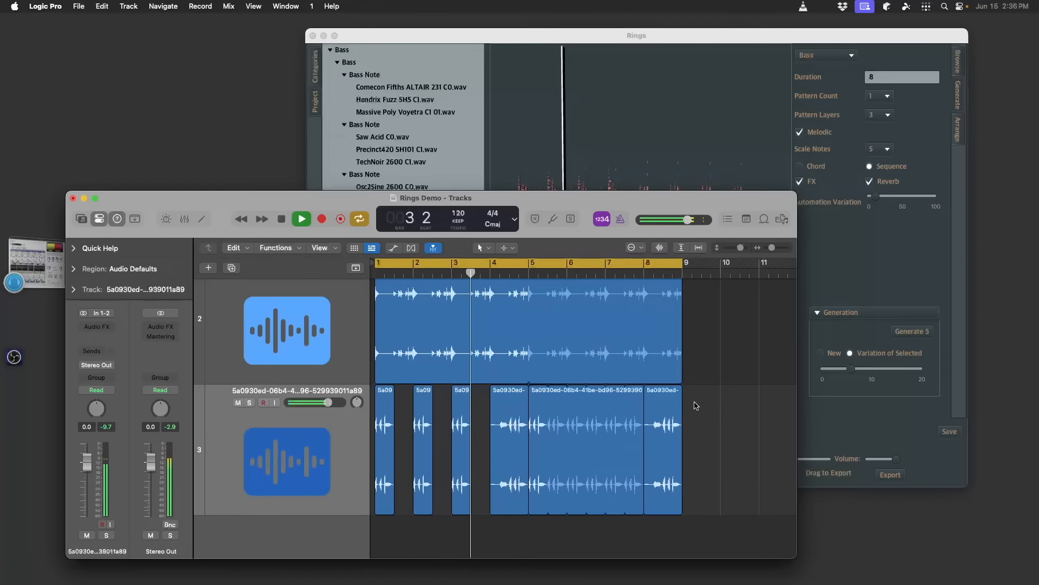
Delete the bass regions from bar 5 onward and stop playback.
{"action": "left_click_drag", "start_coordinate": [700, 399], "coordinate": [586, 403]}
{"action": "key", "text": "Delete"}
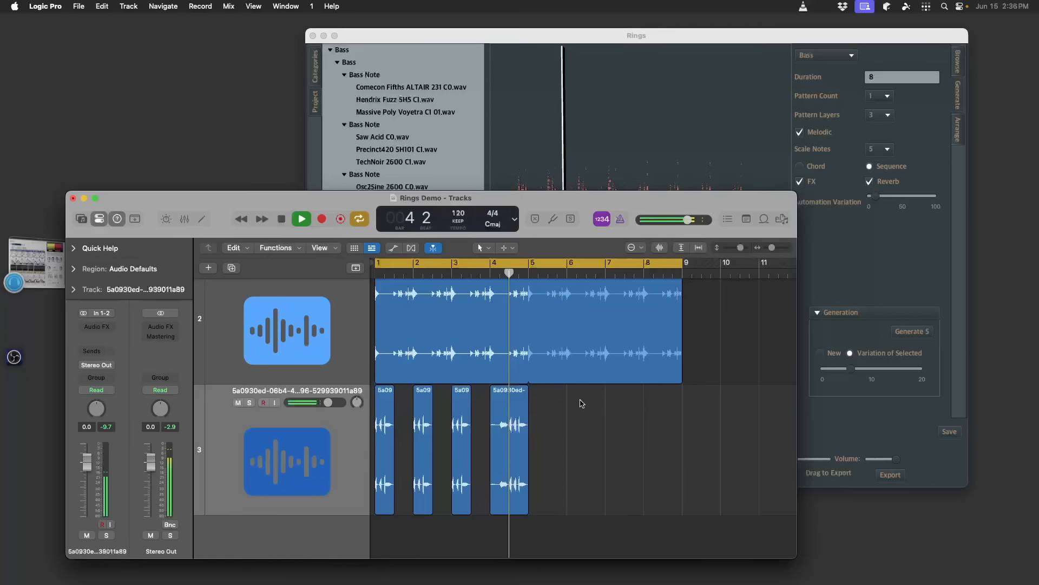
{"action": "key", "text": "space"}
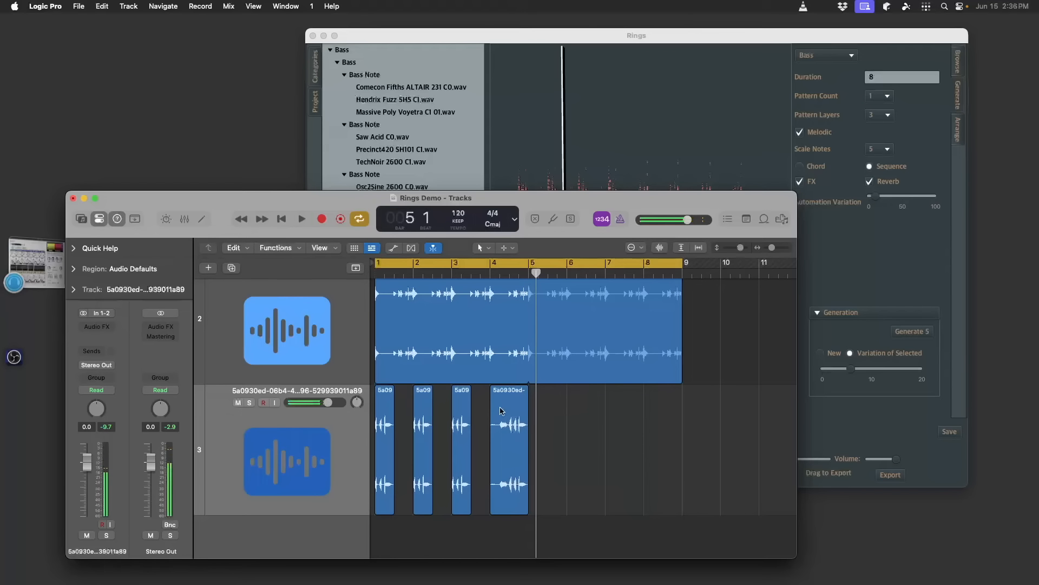
Replace the bass slice at bar 2 with a copy of the full-bar region from bar 4, and play the result.
{"action": "left_click", "coordinate": [425, 413]}
{"action": "key", "text": "Delete"}
{"action": "left_click_drag", "start_coordinate": [511, 405], "coordinate": [434, 408]}
{"action": "left_click", "coordinate": [593, 413]}
{"action": "key", "text": "space"}
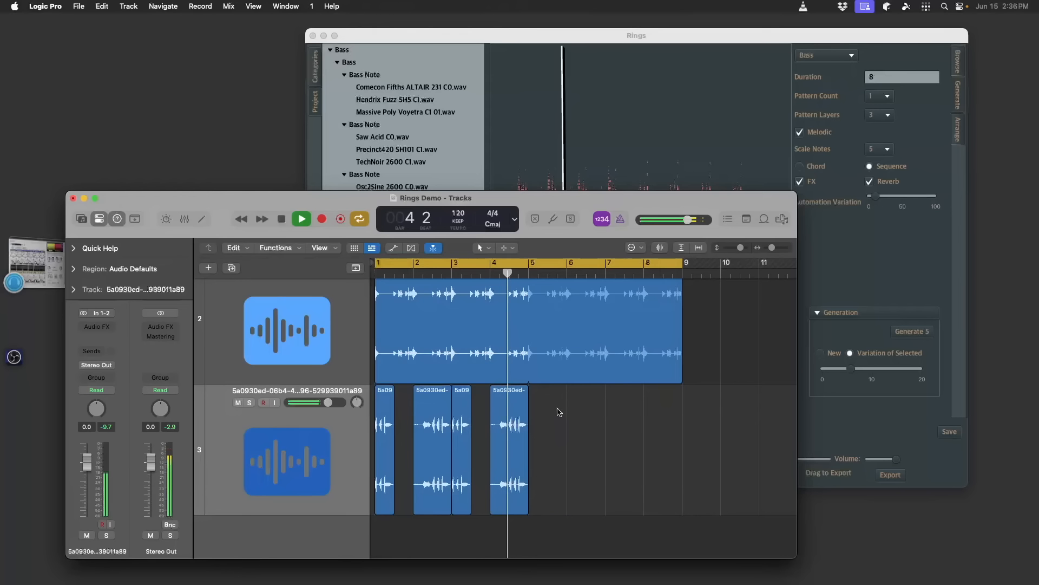
Join the four bass regions into one and loop it up to bar 9.
{"action": "key", "text": "space"}
{"action": "left_click_drag", "start_coordinate": [590, 405], "coordinate": [381, 417]}
{"action": "right_click", "coordinate": [438, 399]}
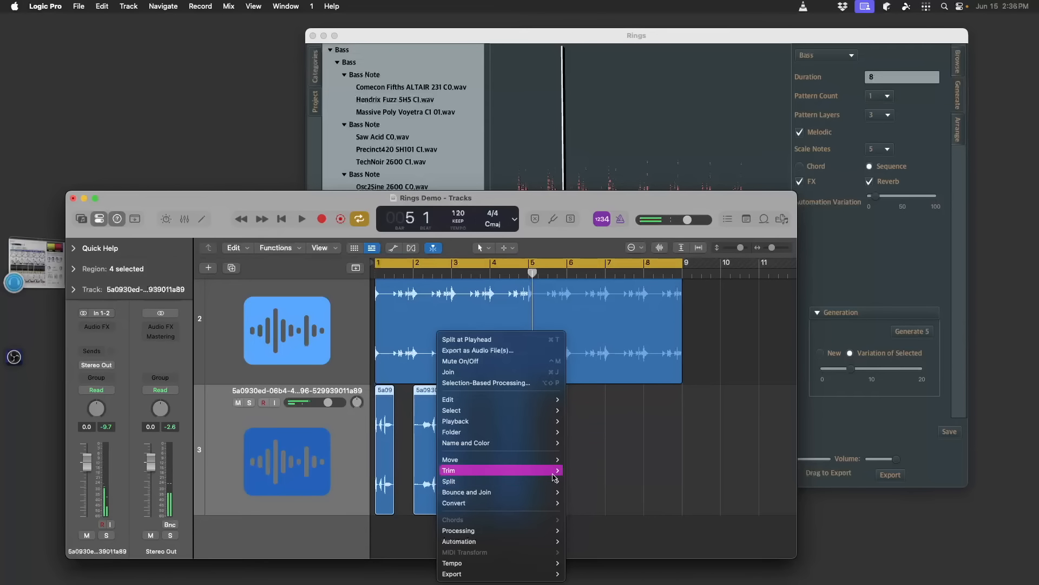
{"action": "mouse_move", "coordinate": [549, 504]}
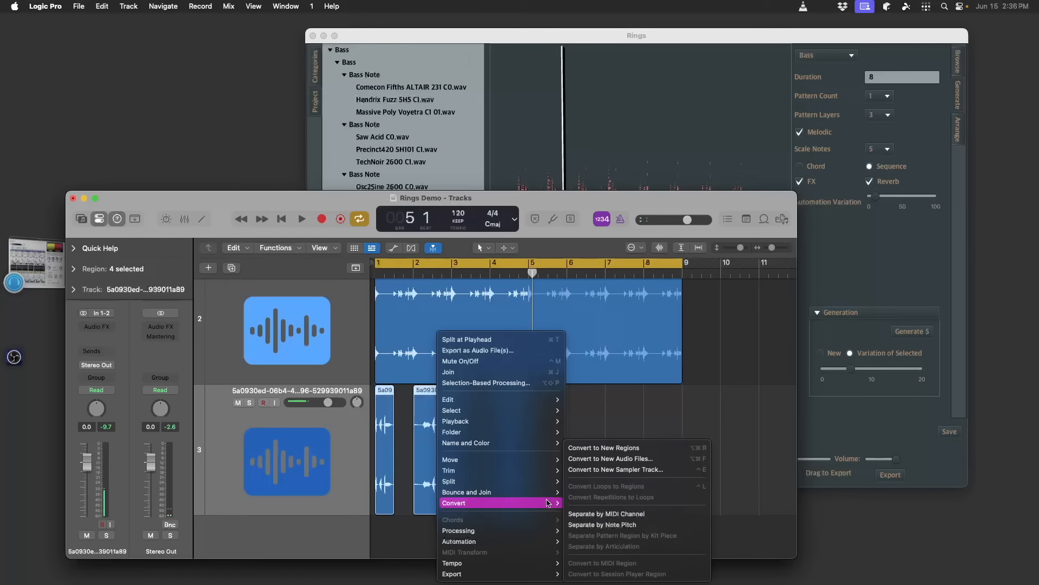
{"action": "mouse_move", "coordinate": [544, 460]}
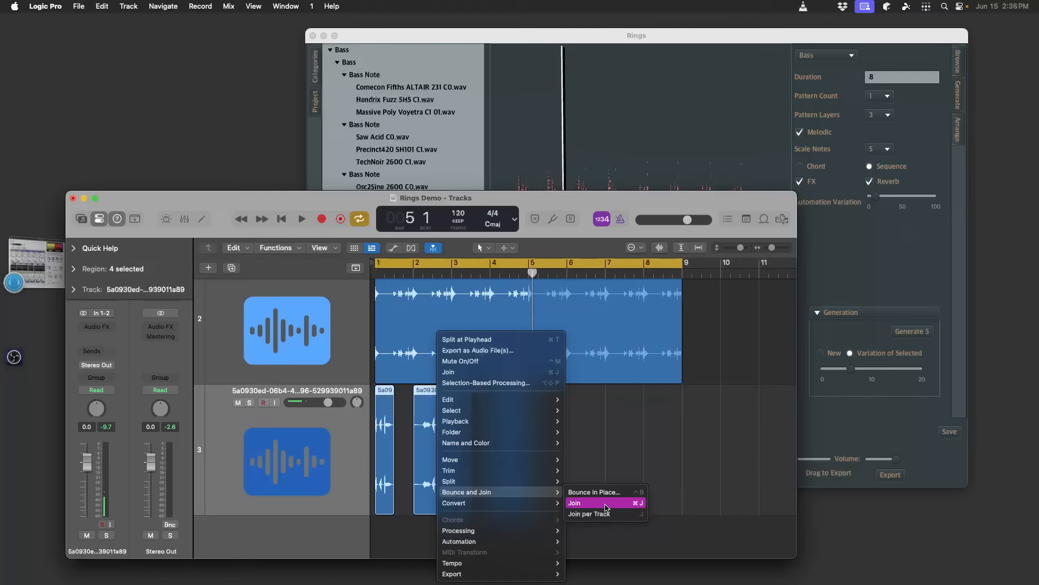
{"action": "left_click", "coordinate": [606, 508]}
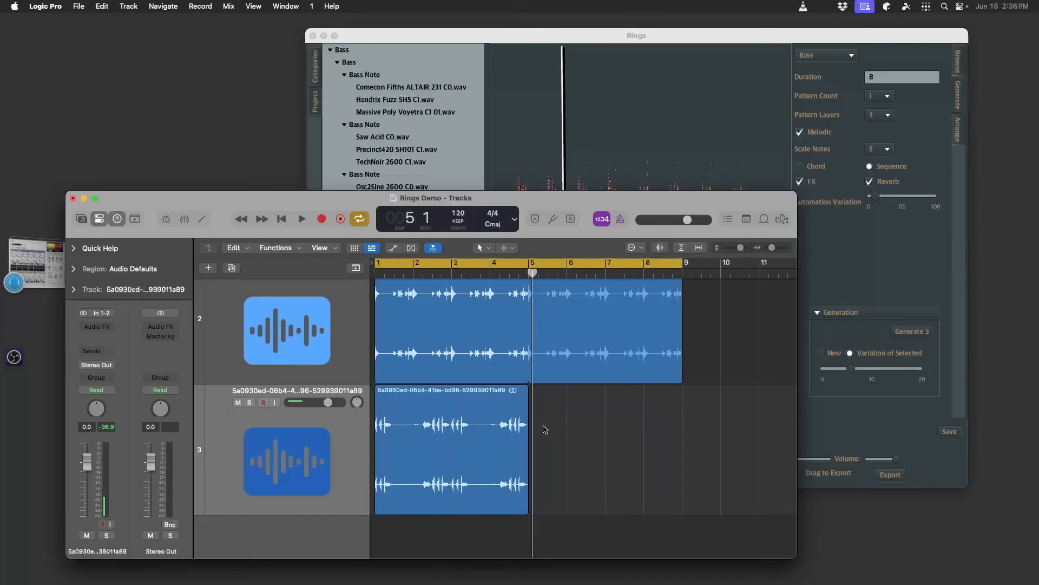
{"action": "left_click_drag", "start_coordinate": [529, 394], "coordinate": [684, 396]}
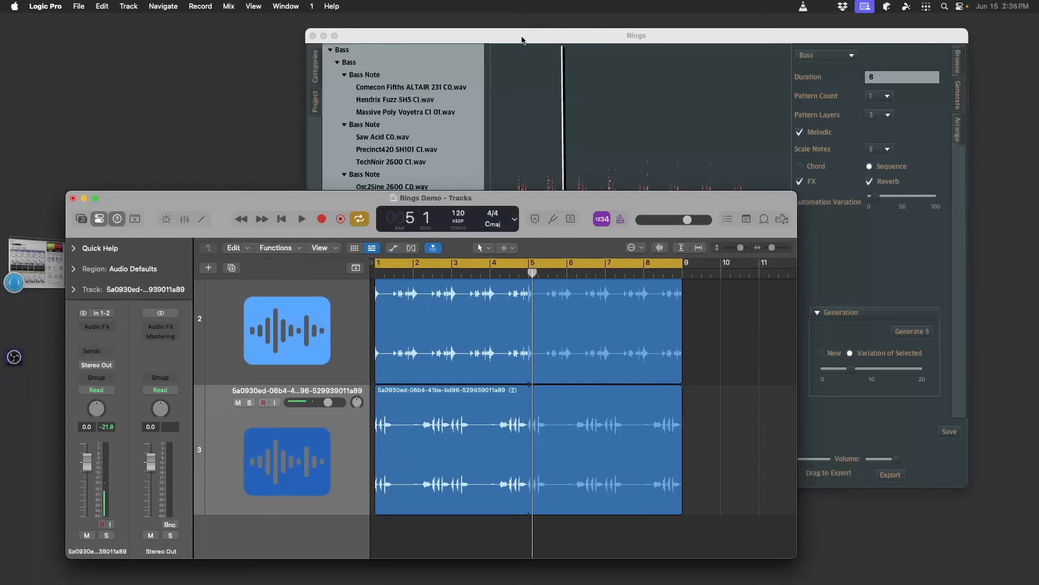
Switch to Rings, generate five new Harmony patterns, and select pattern 6d39dc.
{"action": "left_click", "coordinate": [521, 39]}
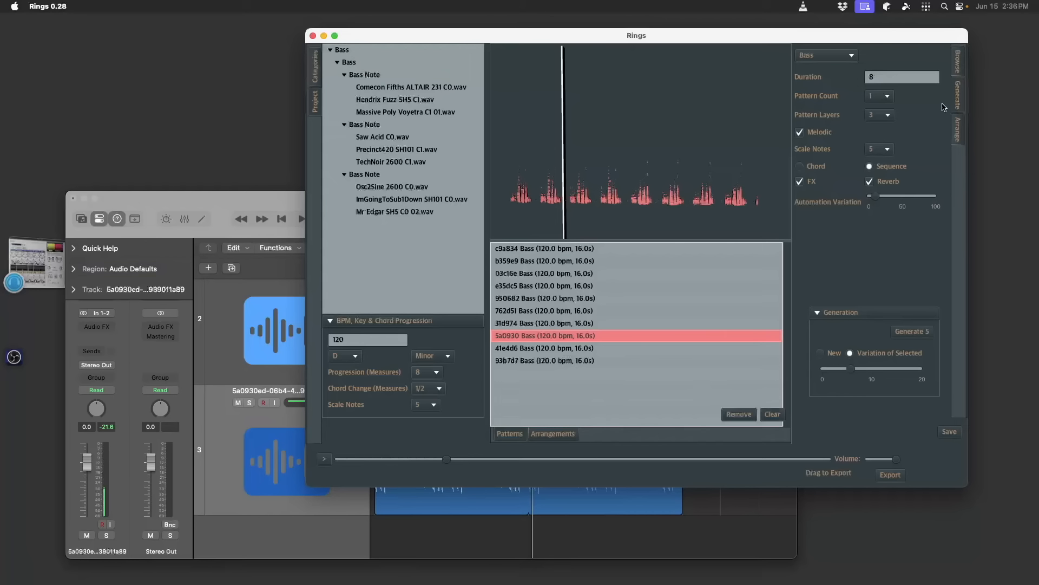
{"action": "left_click", "coordinate": [826, 55]}
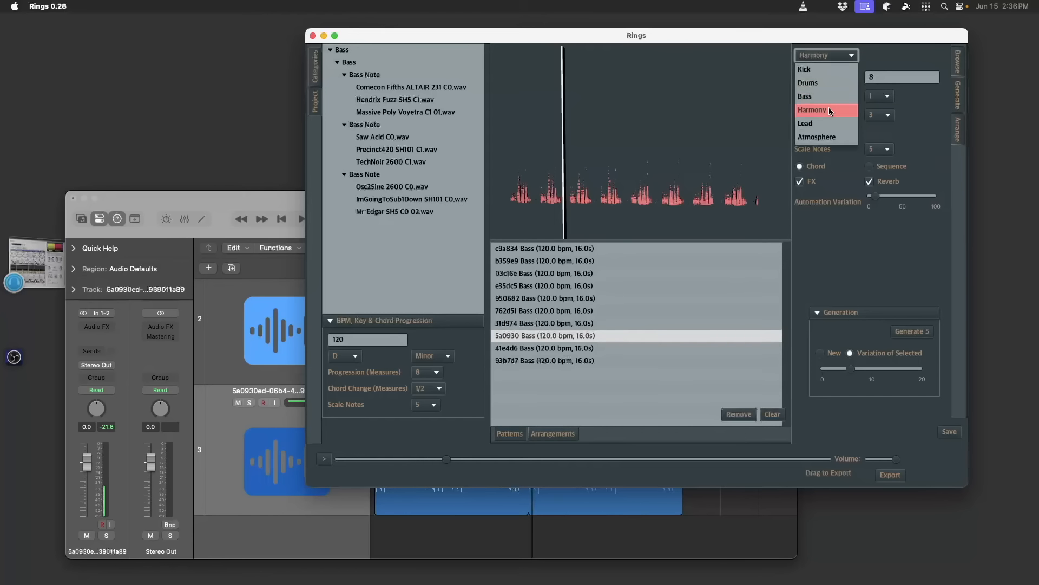
{"action": "left_click", "coordinate": [830, 107]}
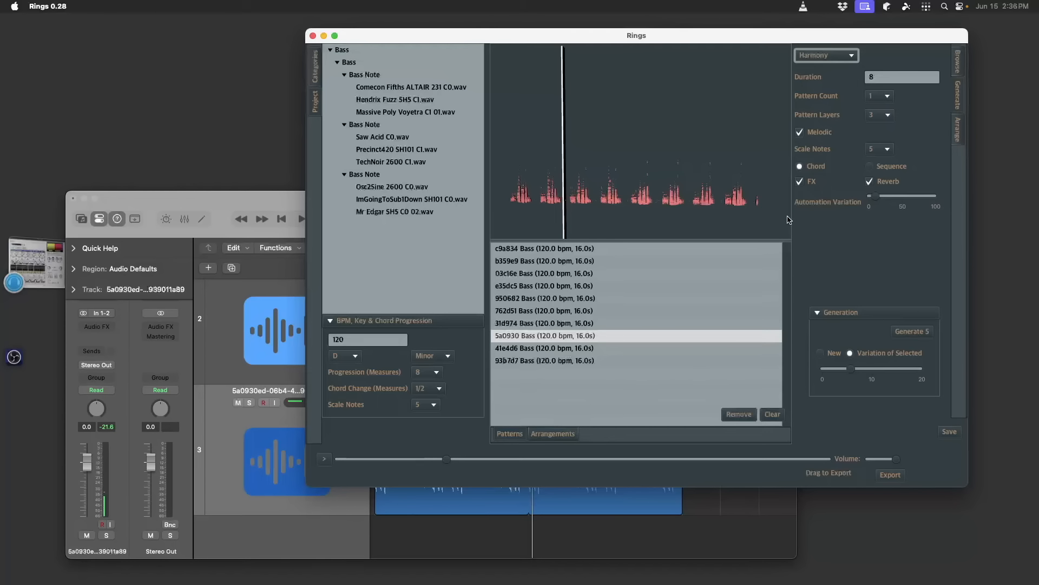
{"action": "left_click", "coordinate": [832, 354]}
{"action": "left_click", "coordinate": [914, 336]}
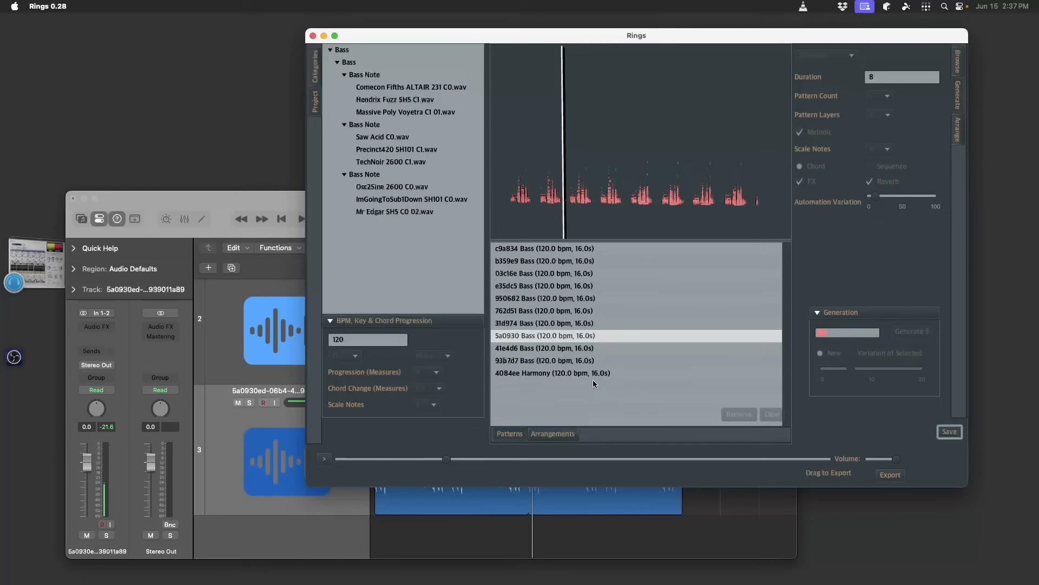
{"action": "left_click", "coordinate": [600, 377]}
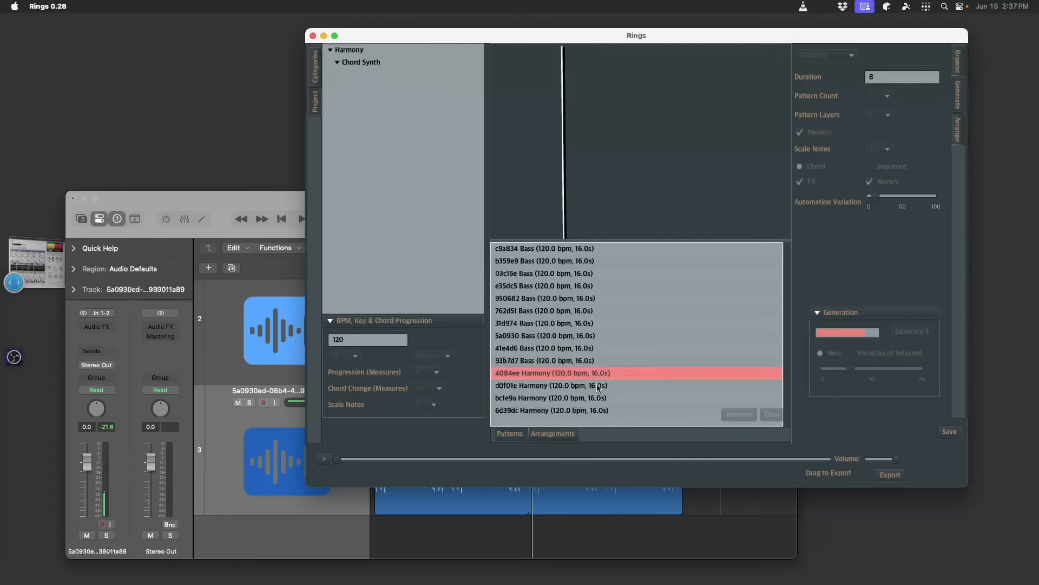
{"action": "left_click", "coordinate": [589, 410]}
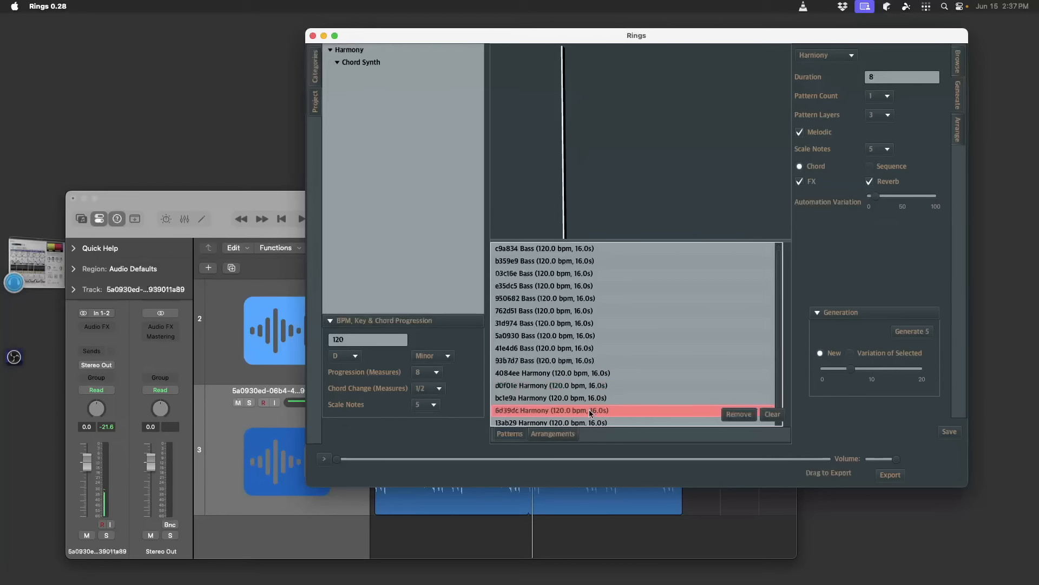
Examine the Chord Synth and Lead Synth category settings, comparing the two, and return to the project view.
{"action": "left_click", "coordinate": [317, 85]}
{"action": "left_click", "coordinate": [348, 102]}
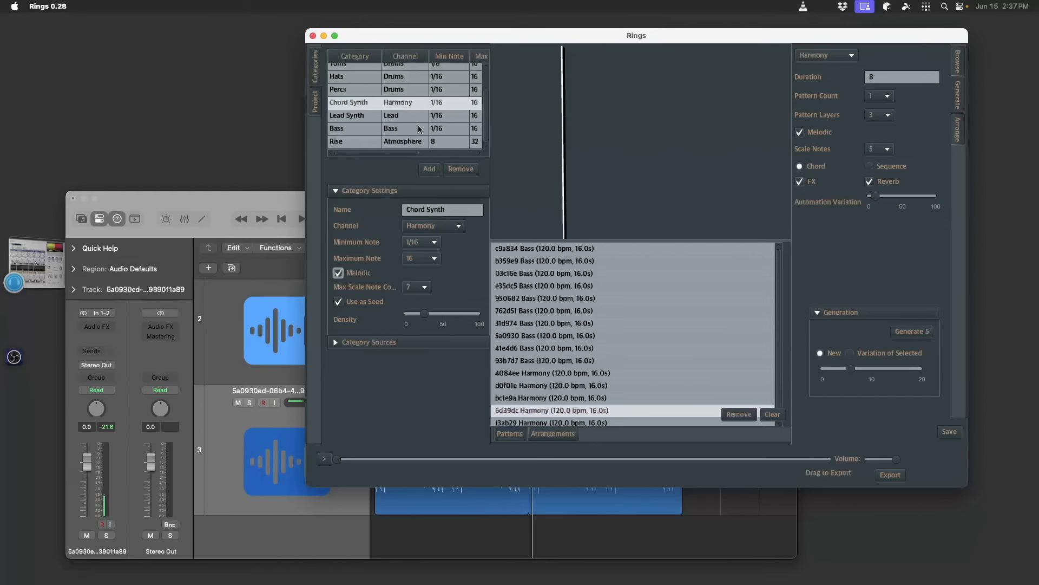
{"action": "left_click", "coordinate": [373, 115]}
{"action": "left_click", "coordinate": [351, 271]}
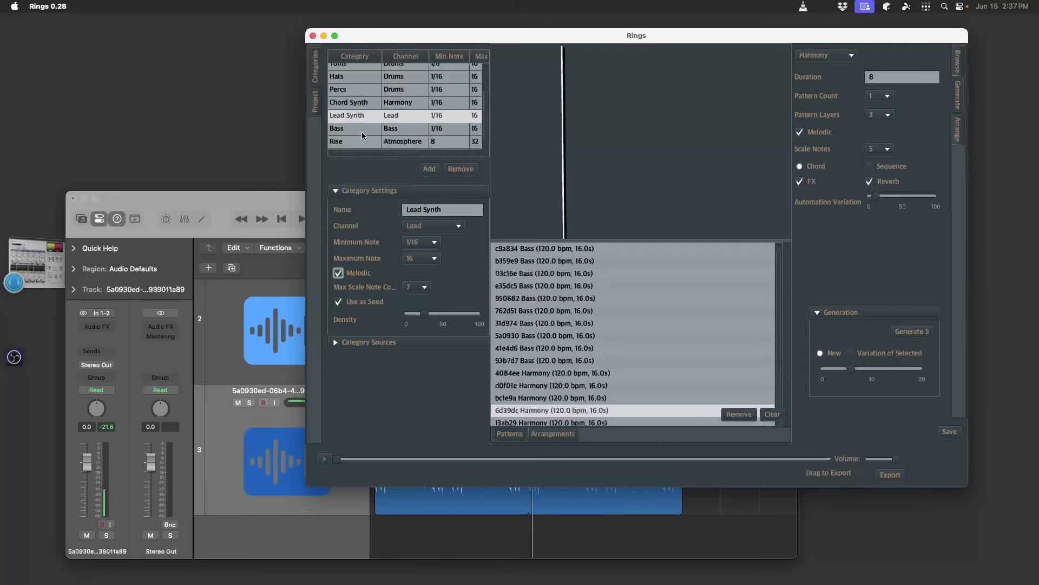
{"action": "left_click", "coordinate": [373, 105]}
{"action": "left_click", "coordinate": [360, 116]}
{"action": "left_click", "coordinate": [361, 107]}
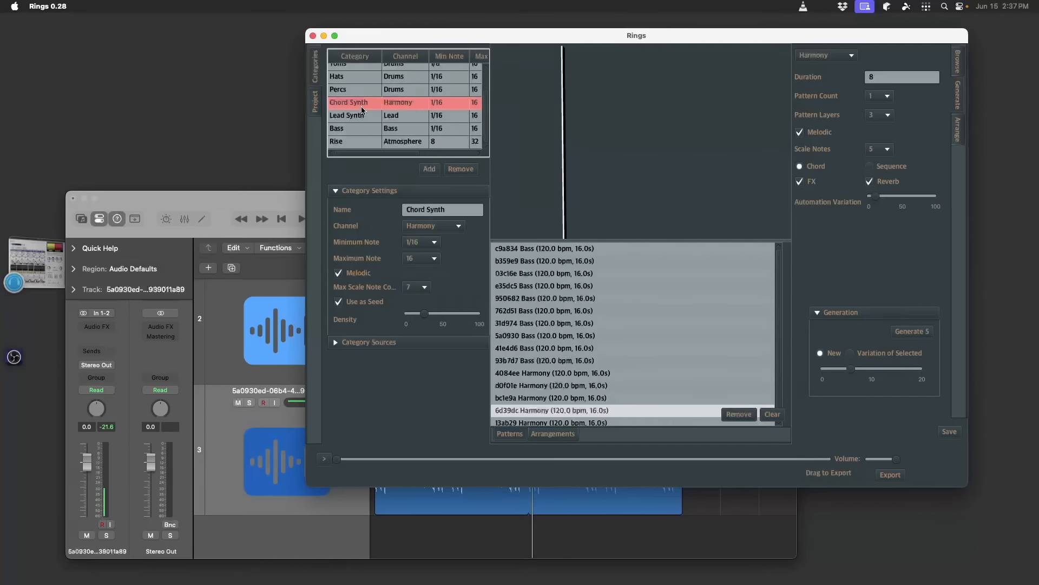
{"action": "scroll", "coordinate": [368, 103], "scroll_direction": "up", "scroll_amount": 3}
{"action": "scroll", "coordinate": [368, 103], "scroll_direction": "down", "scroll_amount": 3}
{"action": "left_click", "coordinate": [314, 108]}
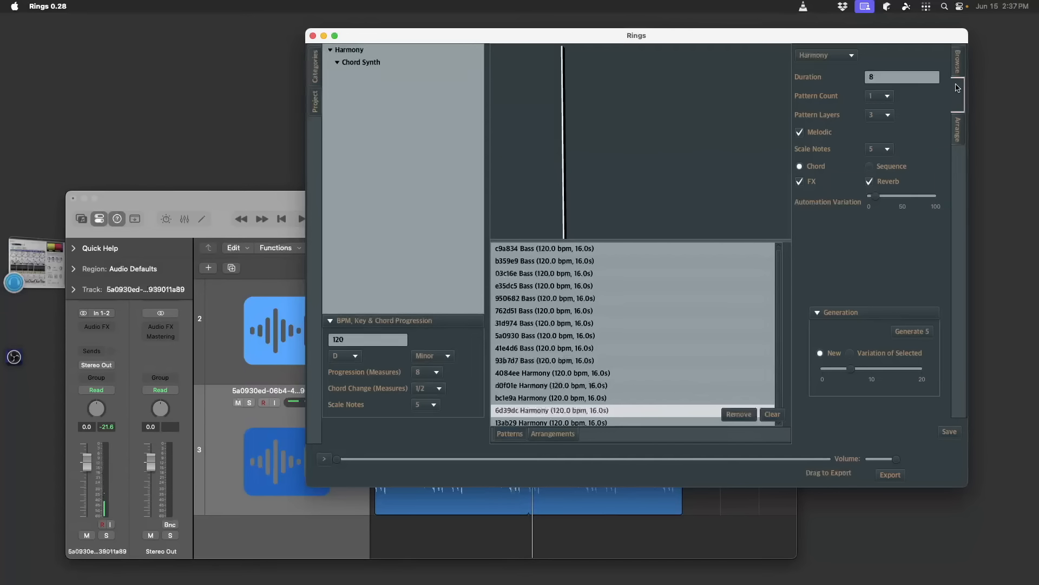
Replace the pattern list with five newly generated Harmony patterns and audition them, settling on 04f244.
{"action": "left_click", "coordinate": [773, 415]}
{"action": "left_click", "coordinate": [925, 334]}
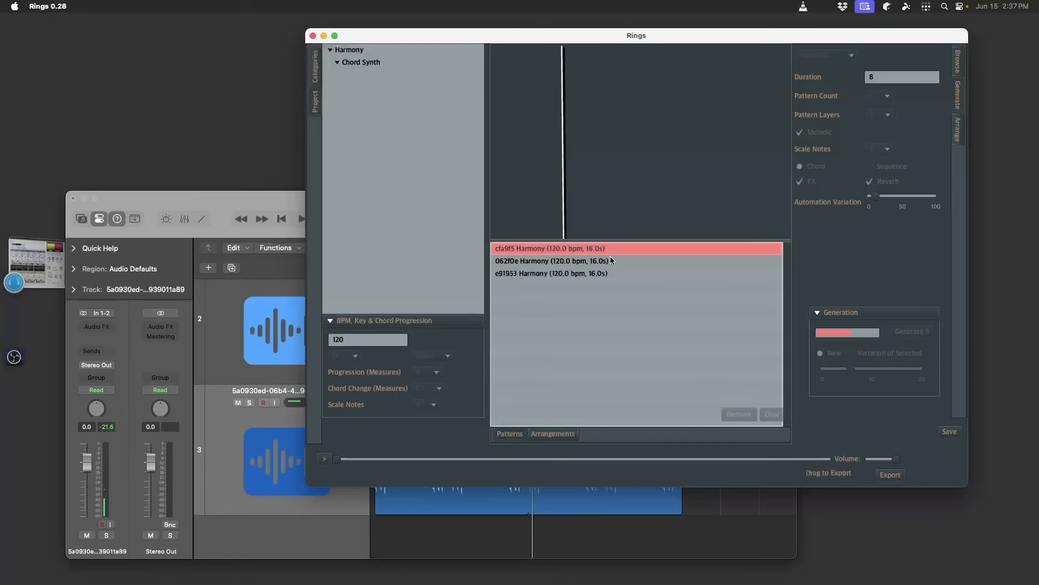
{"action": "left_click", "coordinate": [611, 261]}
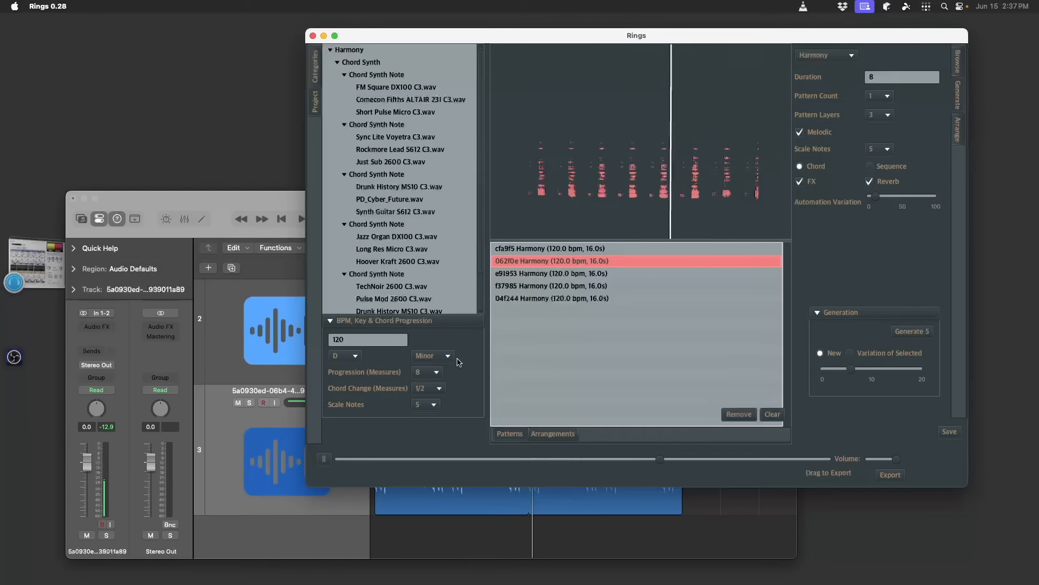
{"action": "left_click", "coordinate": [548, 273]}
{"action": "left_click", "coordinate": [570, 285]}
{"action": "left_click", "coordinate": [575, 297]}
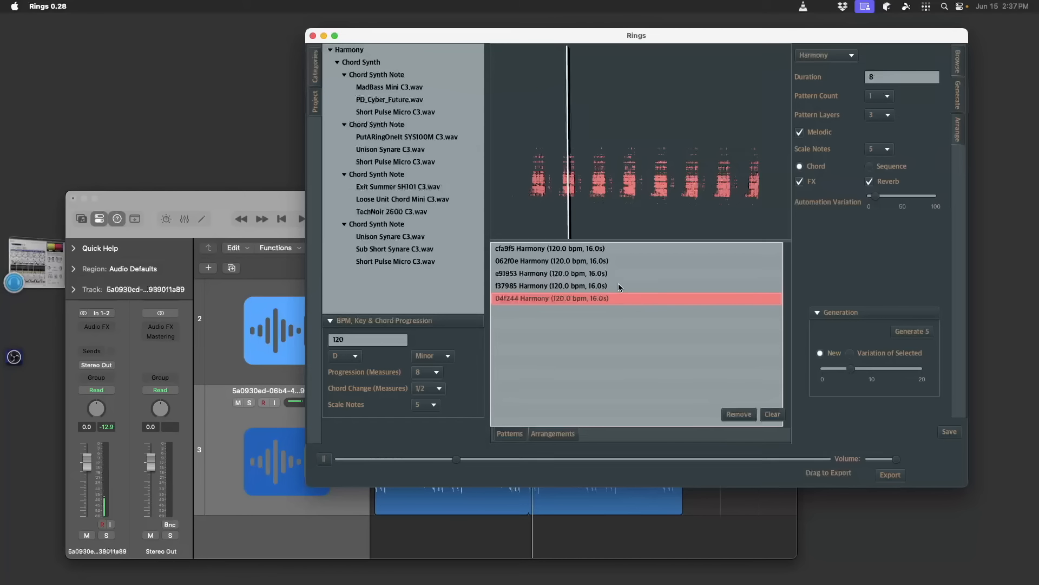
{"action": "left_click", "coordinate": [606, 272]}
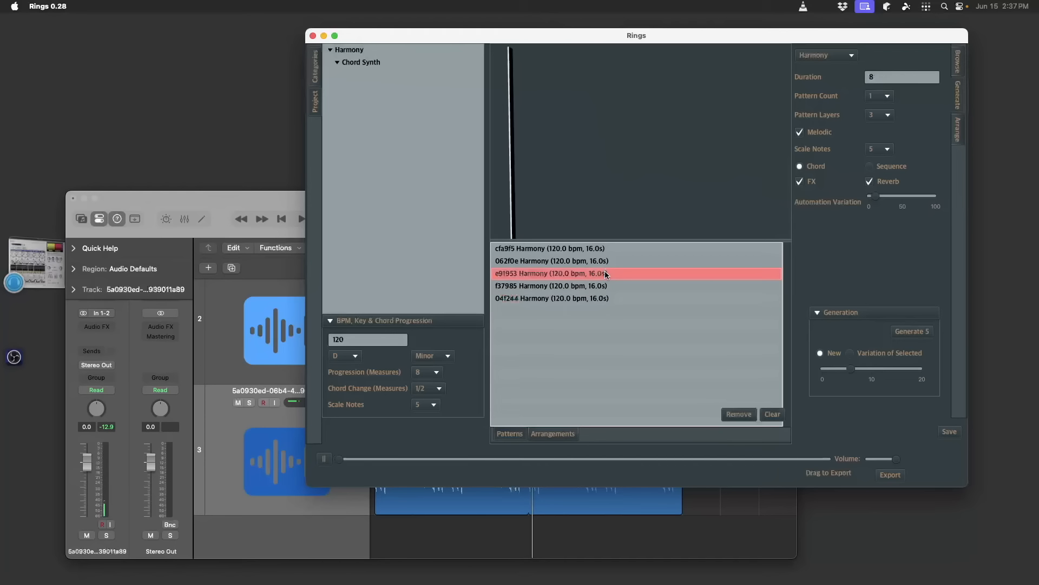
{"action": "left_click", "coordinate": [606, 298]}
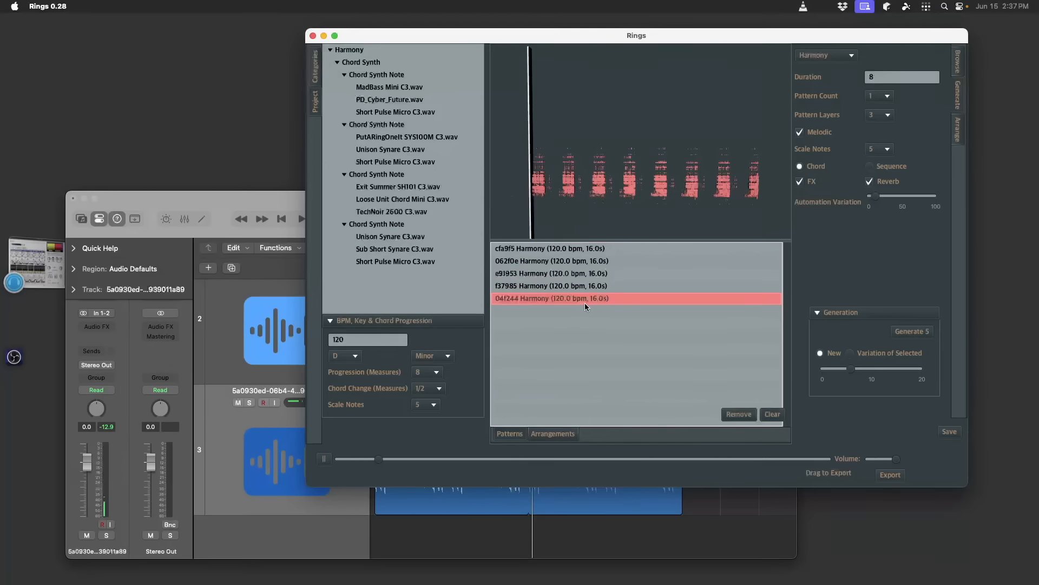
Switch to Logic Pro, import harmony pattern 04f244 from Rings onto a new track at bar 1, and play the arrangement.
{"action": "left_click", "coordinate": [281, 201]}
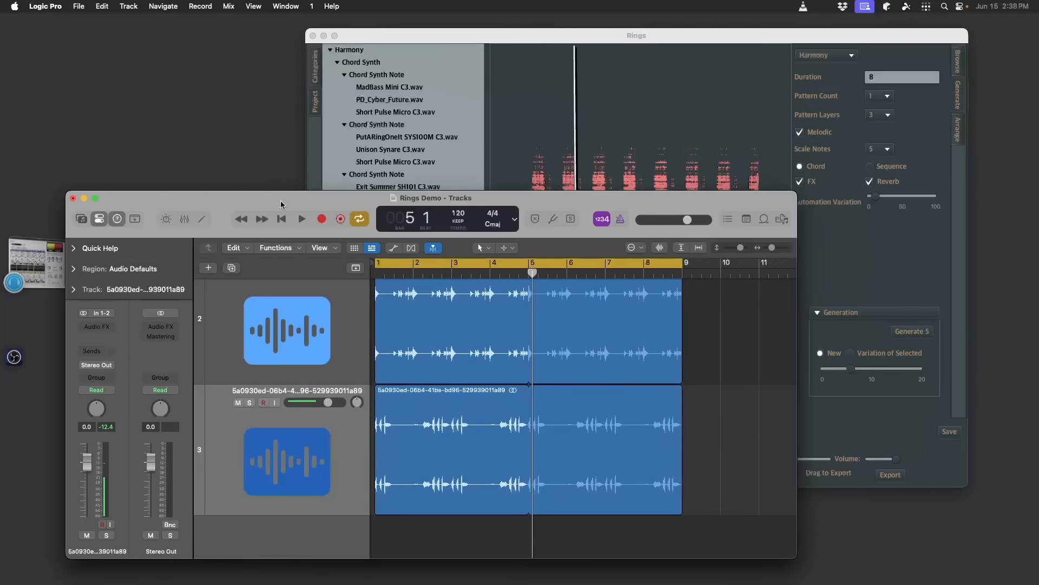
{"action": "left_click_drag", "start_coordinate": [741, 251], "coordinate": [734, 251]}
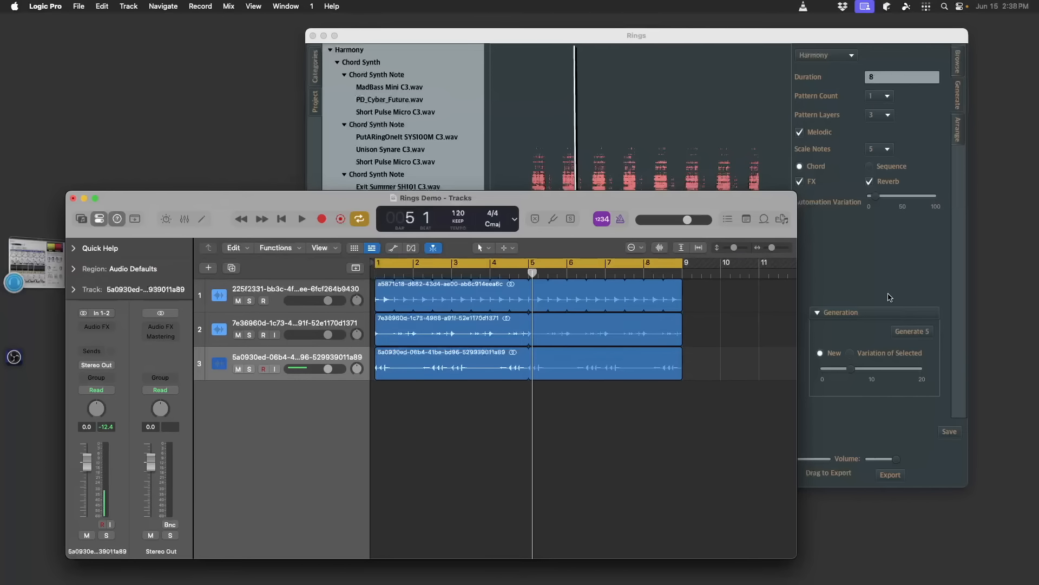
{"action": "left_click", "coordinate": [896, 263]}
{"action": "left_click_drag", "start_coordinate": [831, 474], "coordinate": [380, 410]}
{"action": "left_click", "coordinate": [700, 395]}
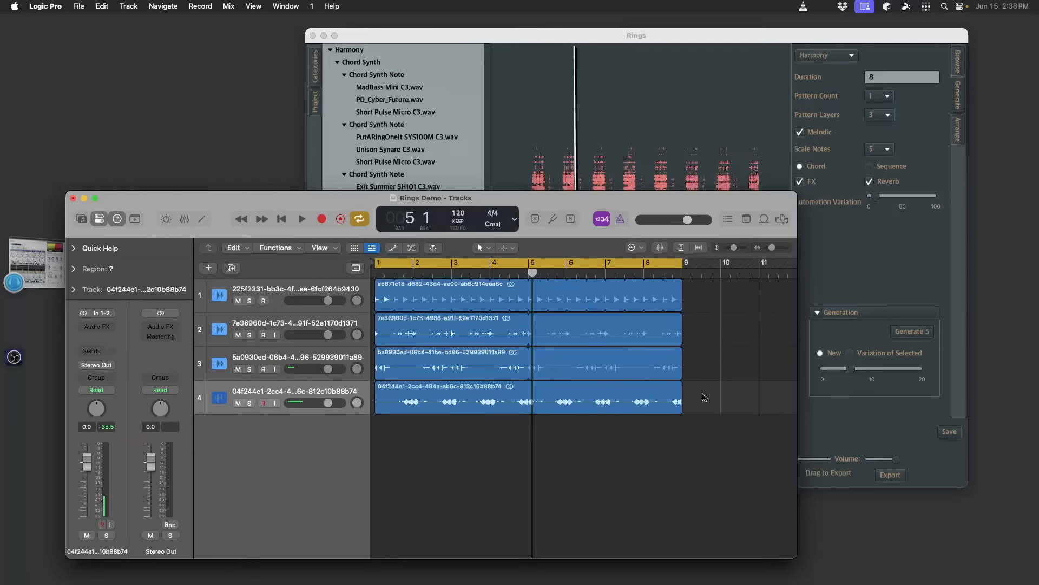
{"action": "key", "text": "space"}
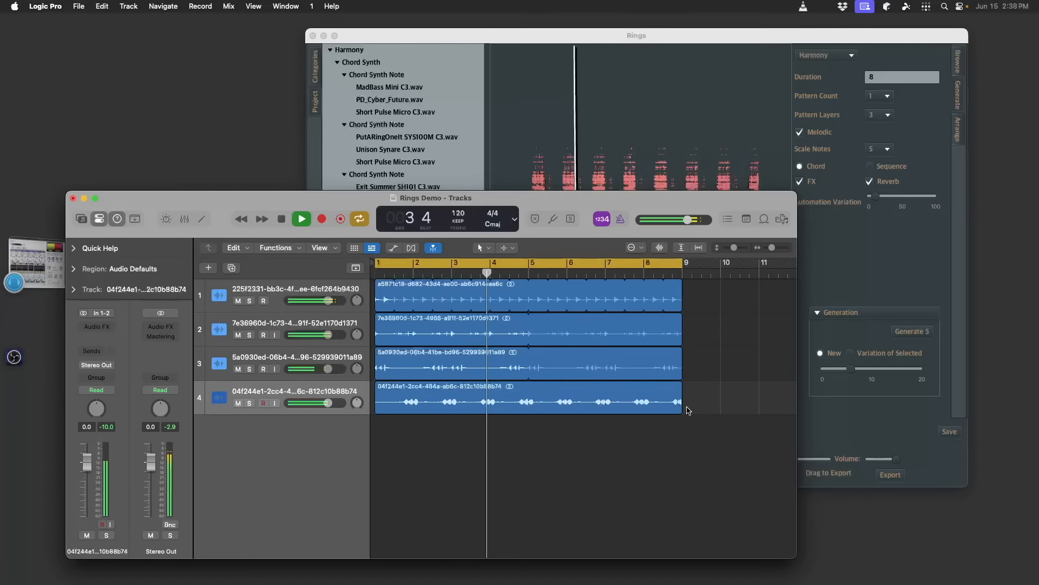
{"action": "key", "text": "space"}
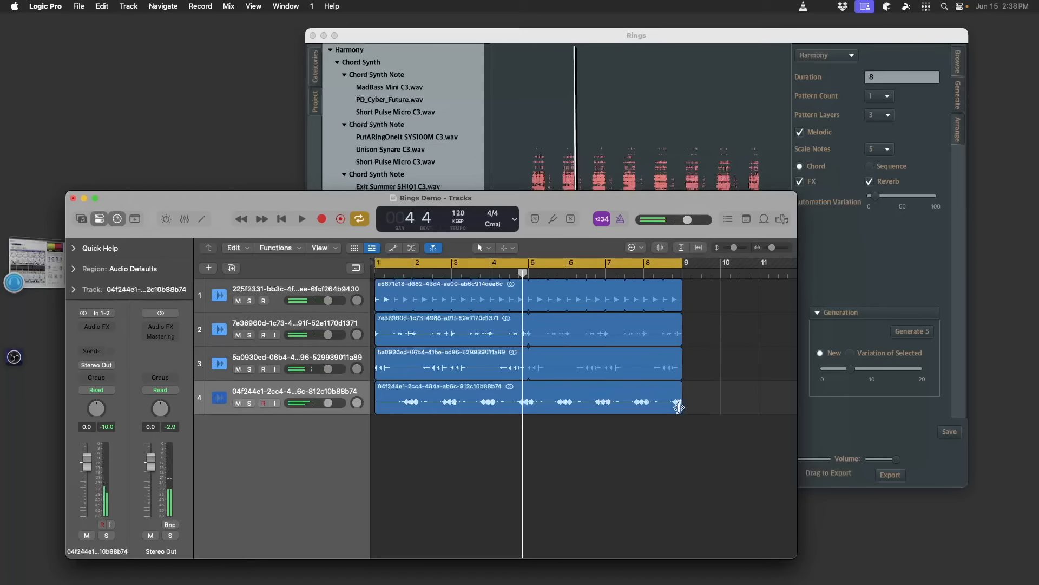
Split the harmony region at bar 2 beat 3 and bar 3 beat 3, and delete the slice in between.
{"action": "left_click_drag", "start_coordinate": [680, 407], "coordinate": [431, 406]}
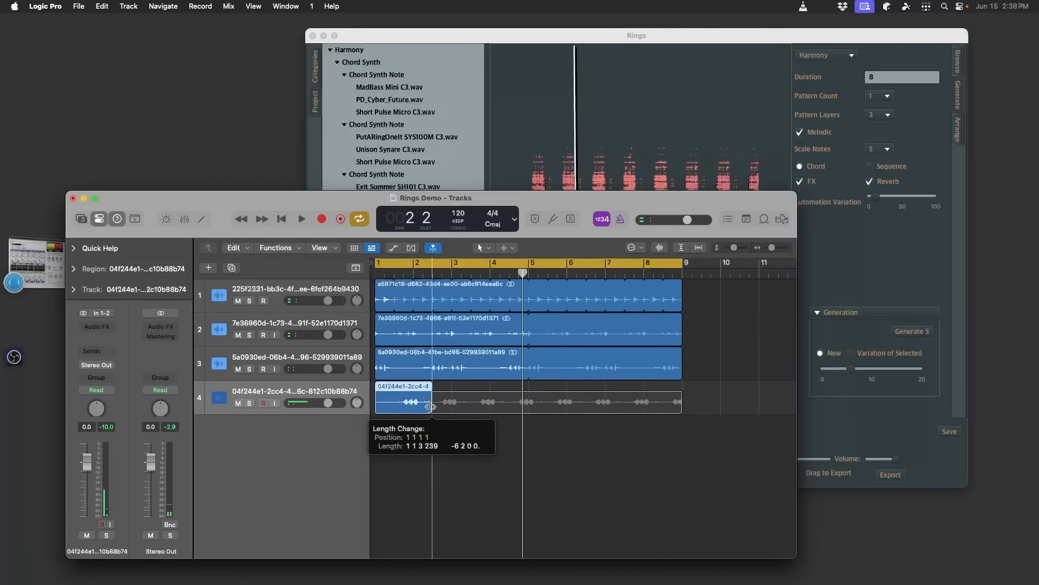
{"action": "left_click_drag", "start_coordinate": [431, 406], "coordinate": [703, 408]}
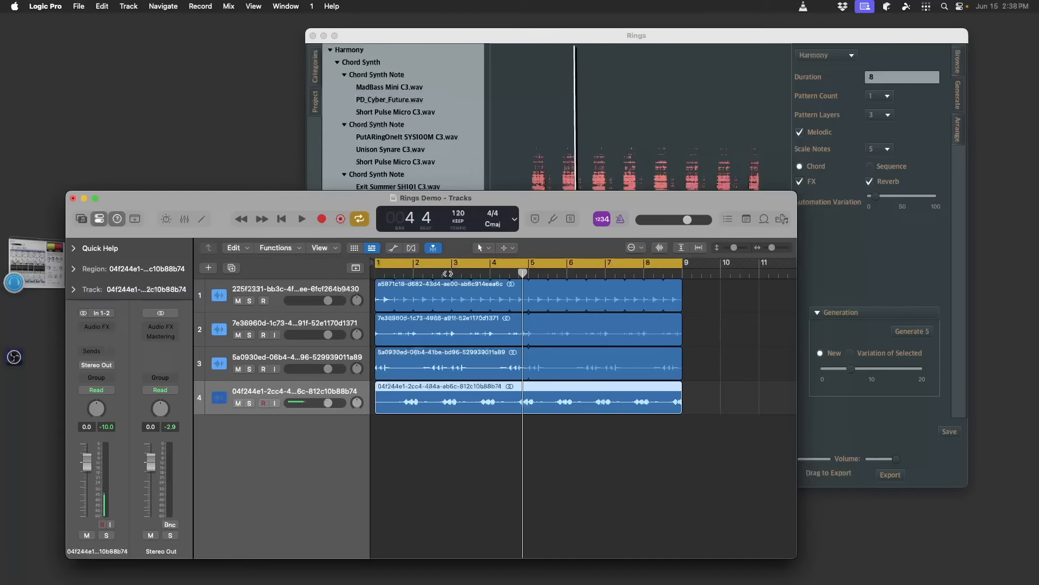
{"action": "left_click", "coordinate": [432, 274]}
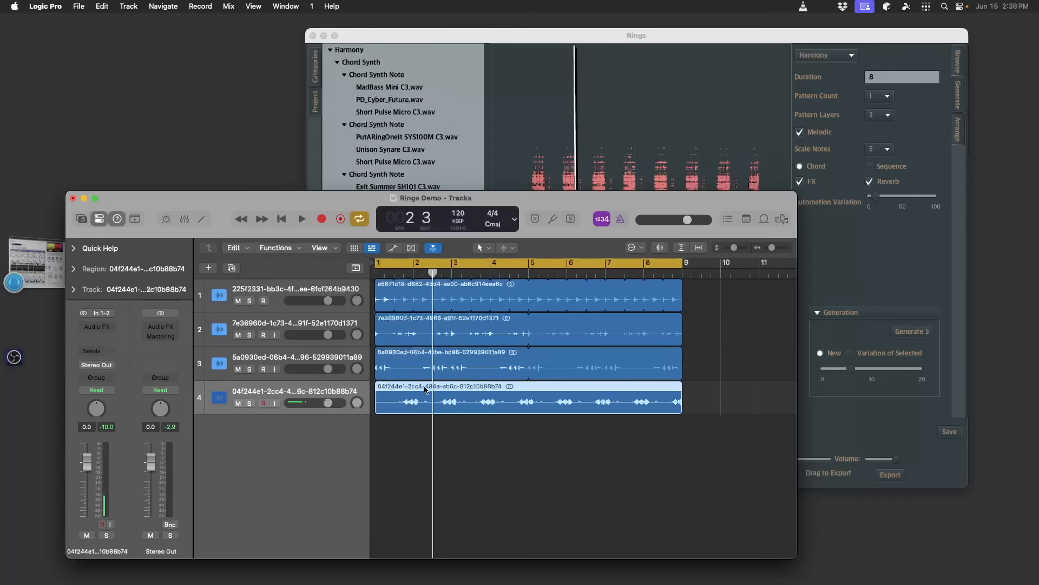
{"action": "key", "text": "super+t"}
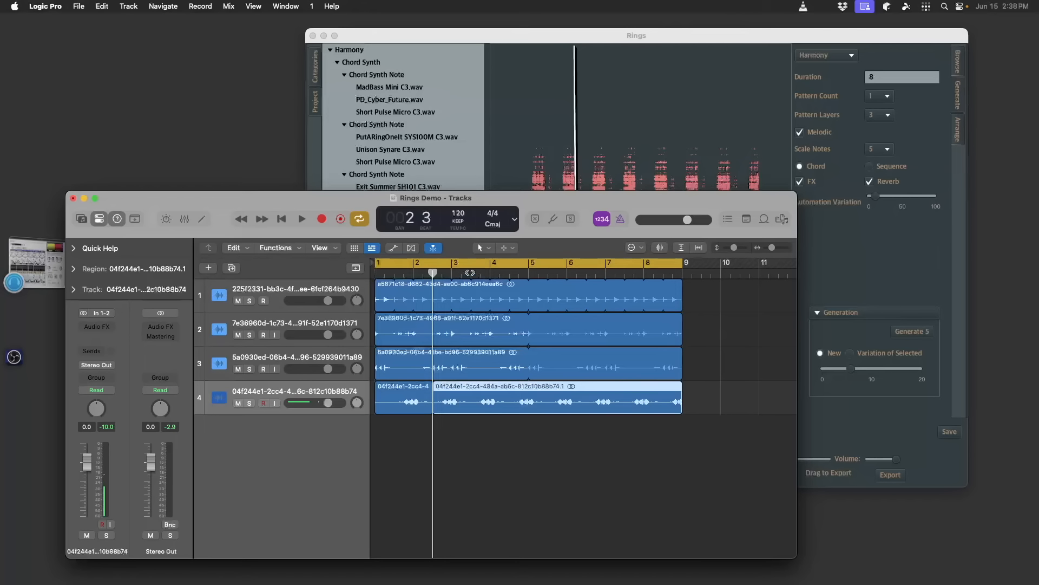
{"action": "left_click", "coordinate": [470, 272]}
{"action": "key", "text": "super+t"}
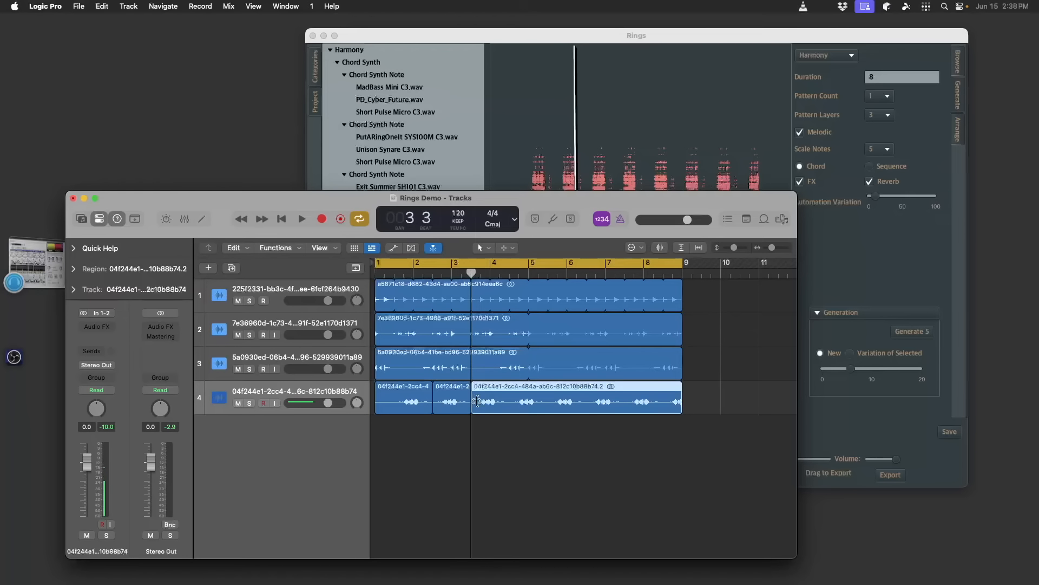
{"action": "left_click", "coordinate": [456, 399]}
{"action": "key", "text": "Delete"}
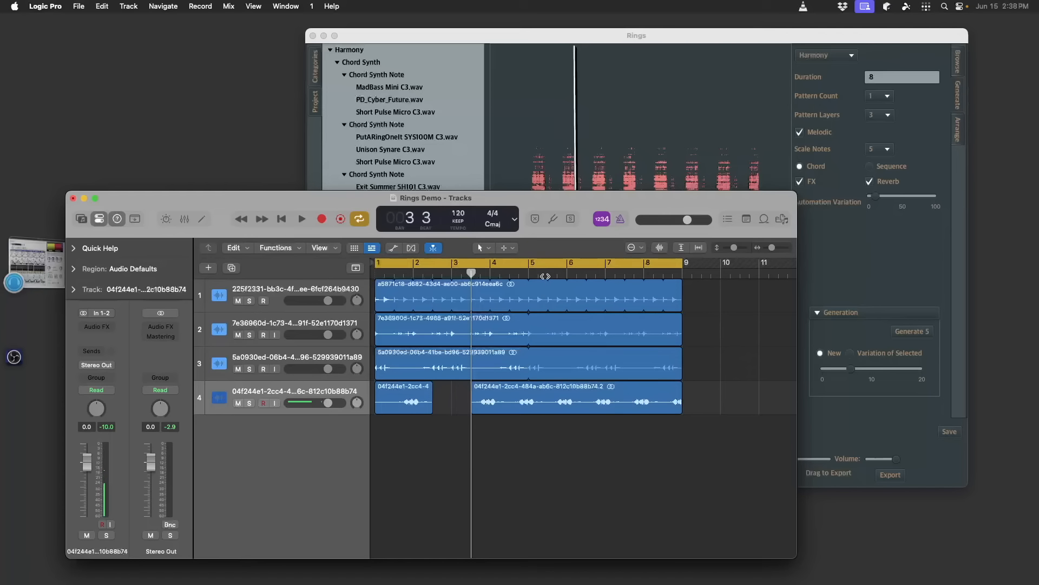
Split the remaining harmony region at bar 4 beat 3 and bar 5 beat 3, and delete the slice in between.
{"action": "left_click", "coordinate": [509, 273]}
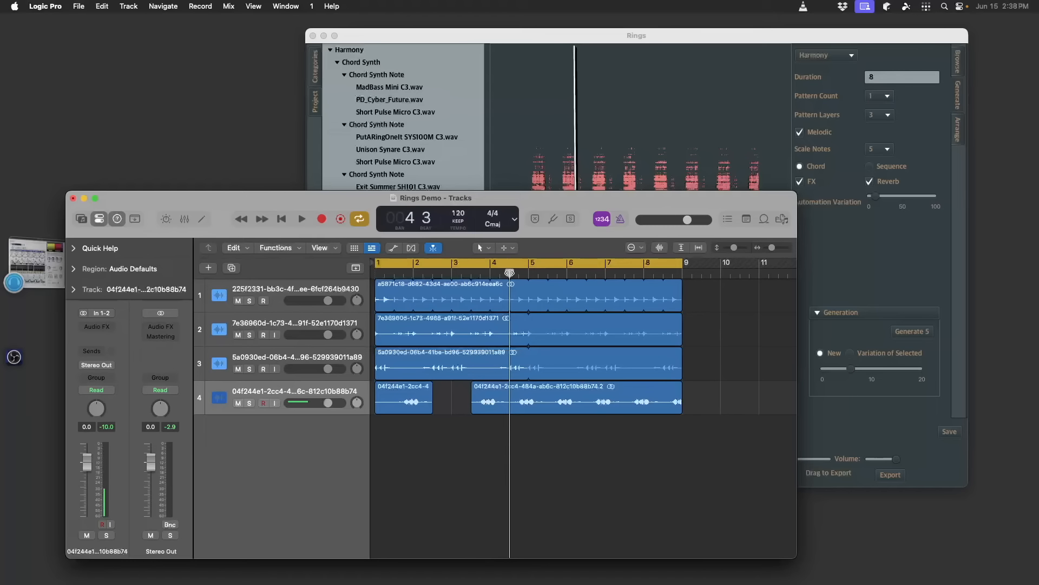
{"action": "left_click", "coordinate": [562, 410]}
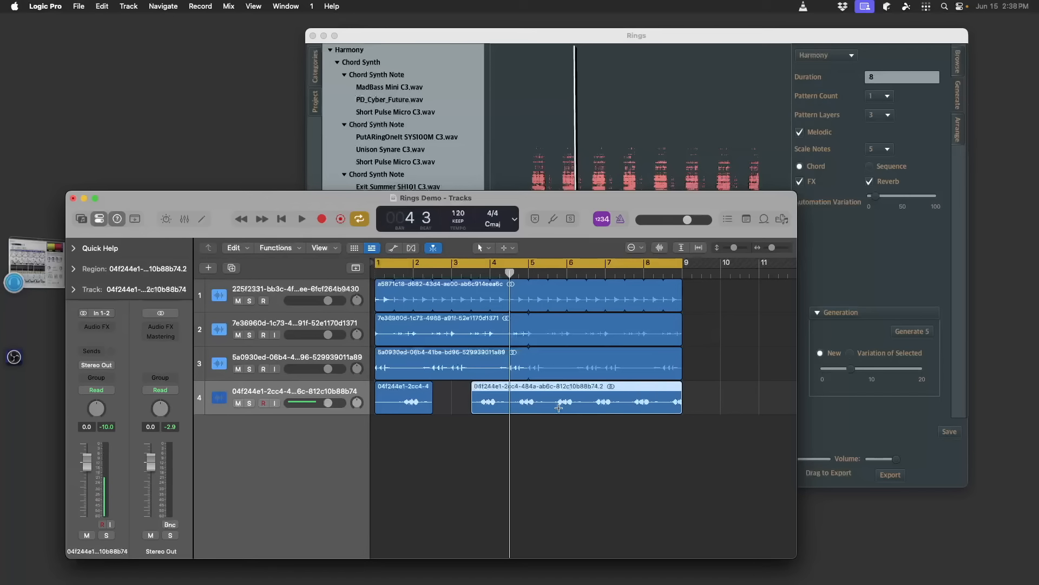
{"action": "key", "text": "super+t"}
{"action": "left_click", "coordinate": [547, 274]}
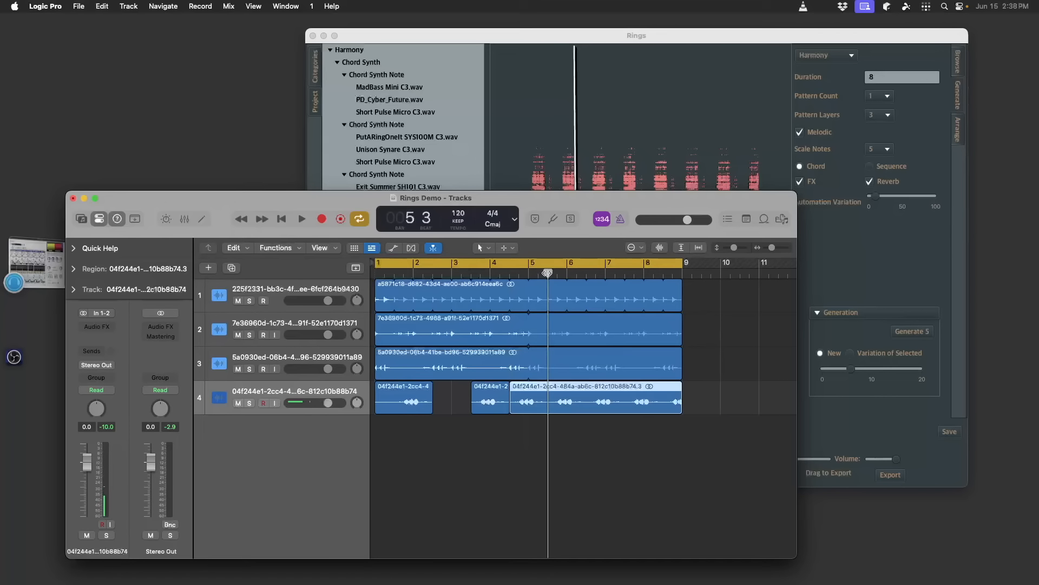
{"action": "key", "text": "super+t"}
{"action": "left_click", "coordinate": [530, 400]}
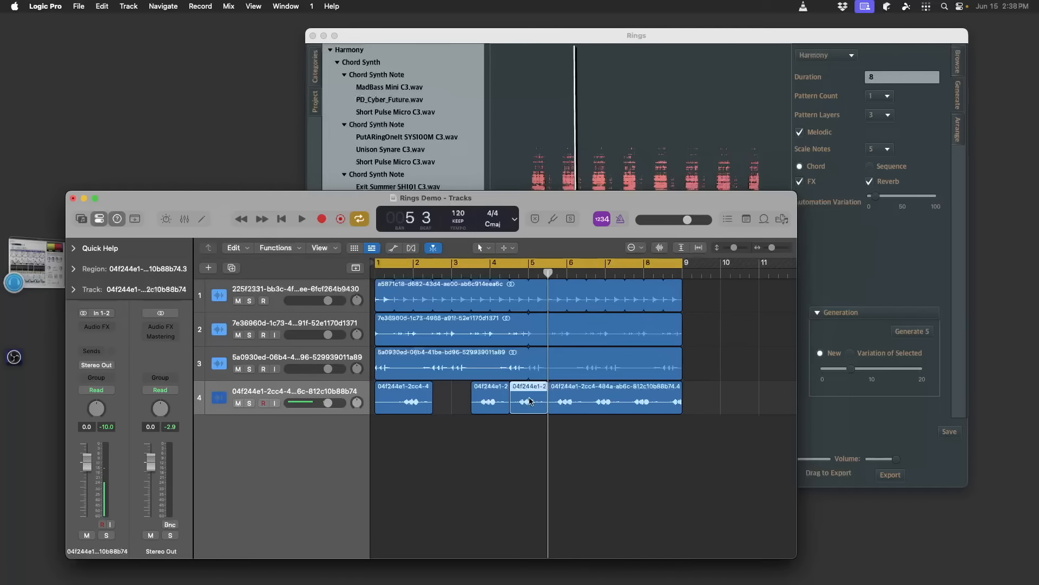
{"action": "key", "text": "Delete"}
Split the last harmony region at bar 6 beat 3 and bar 7 beat 3, and delete the slice in between.
{"action": "left_click", "coordinate": [587, 273]}
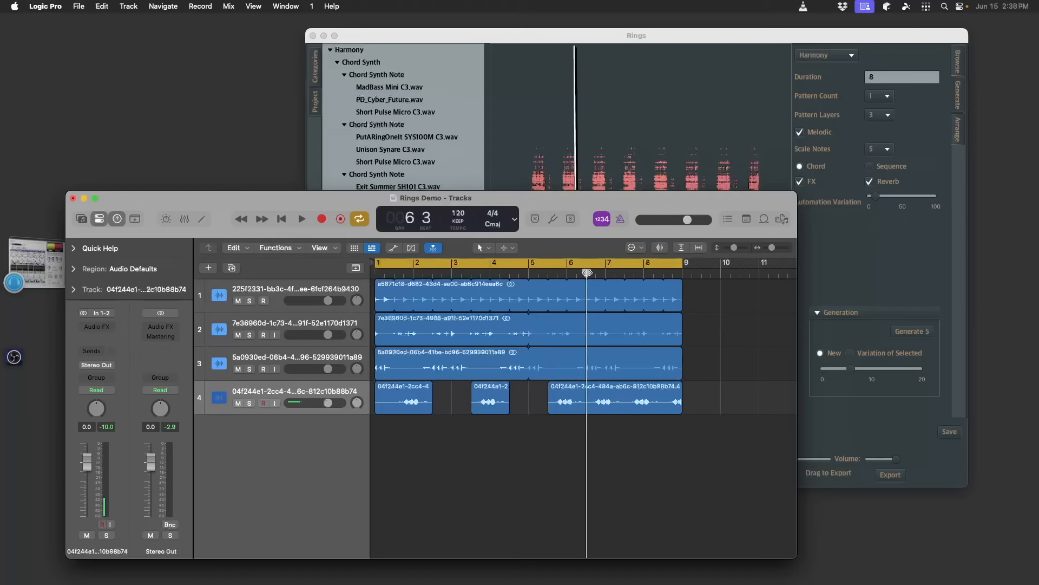
{"action": "left_click", "coordinate": [615, 411]}
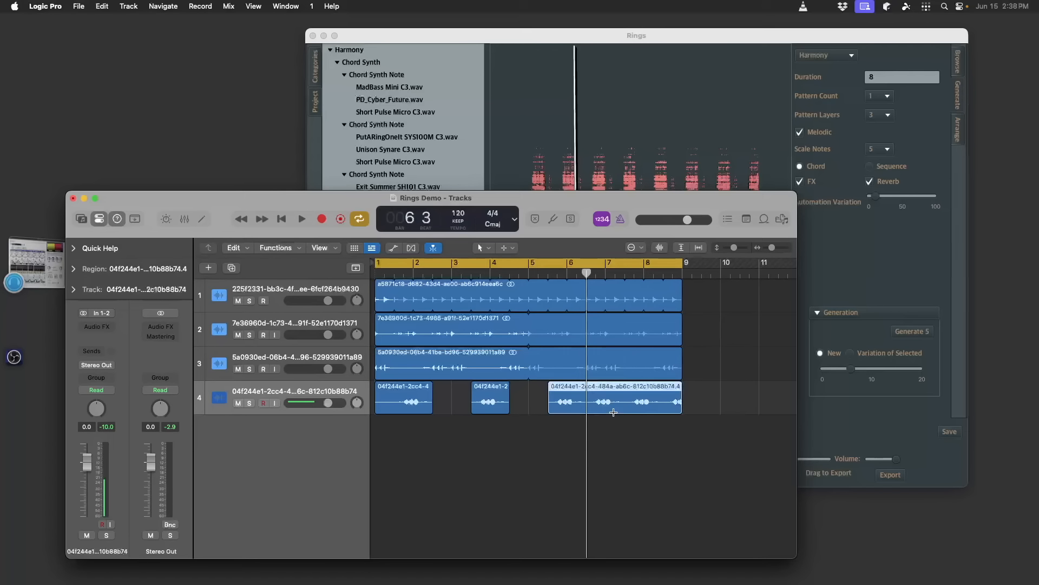
{"action": "key", "text": "super+t"}
{"action": "left_click", "coordinate": [624, 270]}
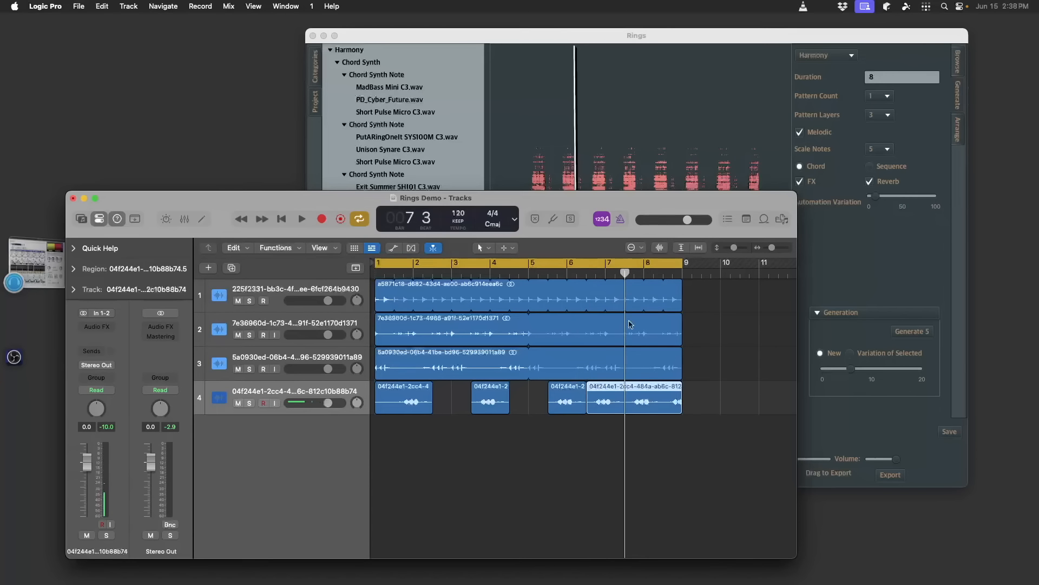
{"action": "key", "text": "super+t"}
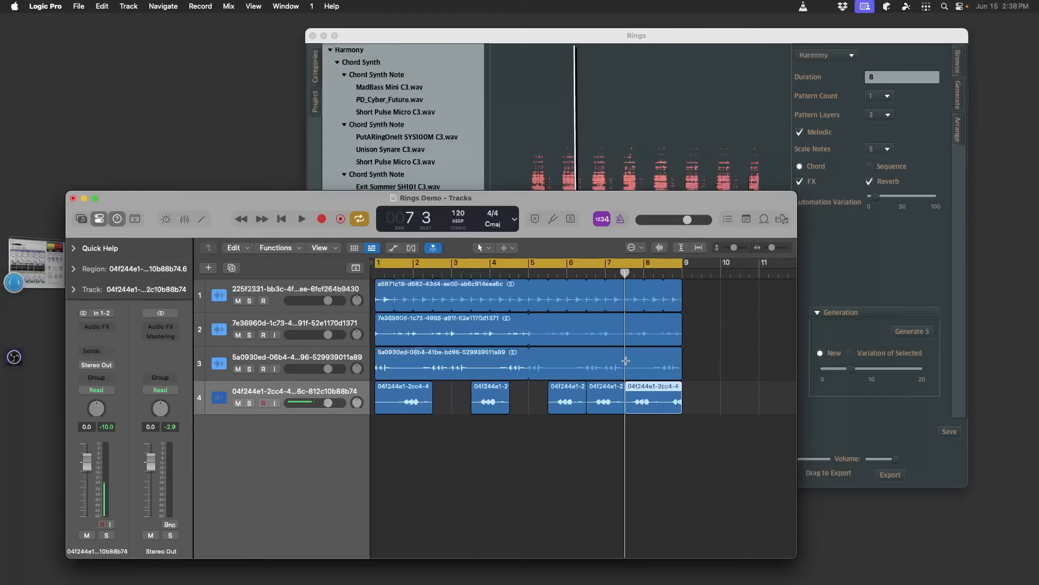
{"action": "left_click", "coordinate": [604, 404]}
{"action": "key", "text": "Delete"}
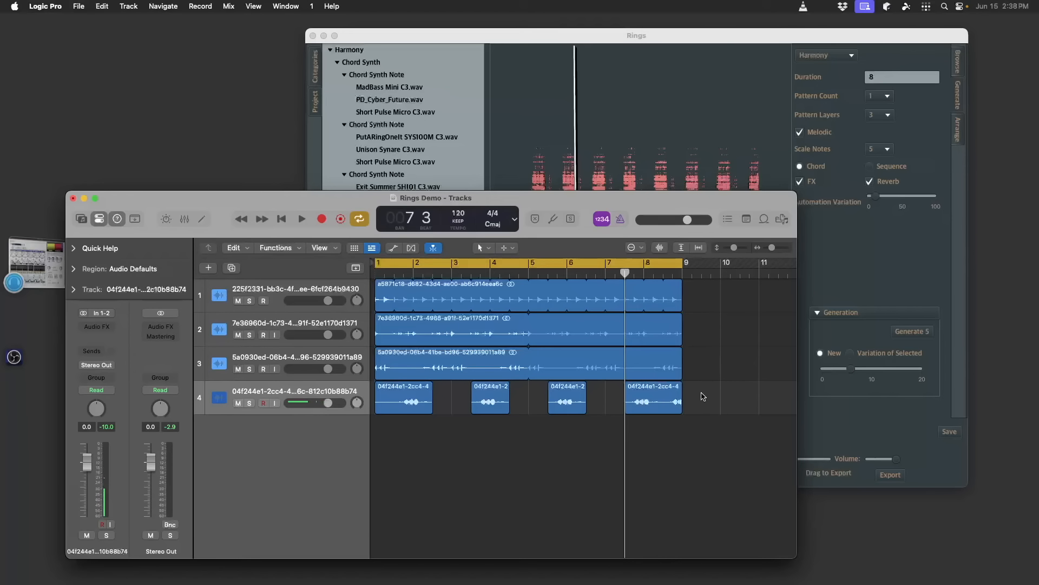
Play the arrangement and trim the end of the last harmony region to slightly before bar 9.
{"action": "key", "text": "space"}
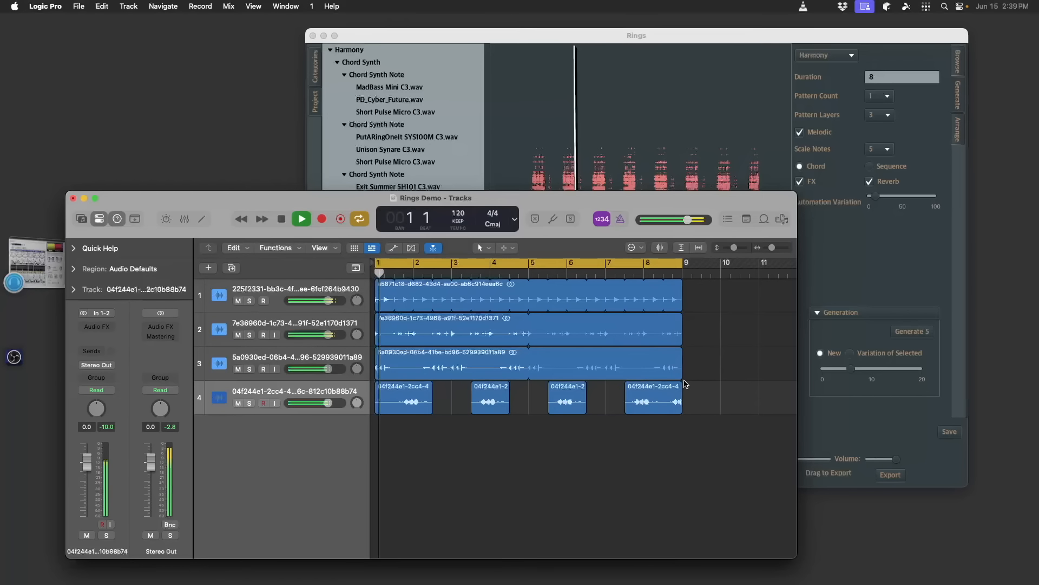
{"action": "left_click_drag", "start_coordinate": [679, 410], "coordinate": [673, 410]}
{"action": "left_click", "coordinate": [688, 410]}
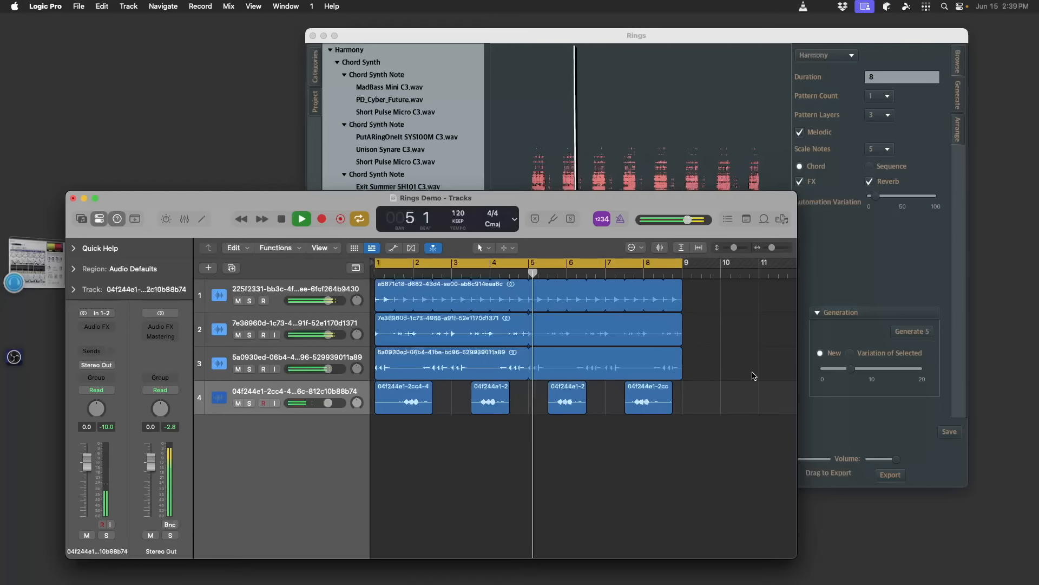
{"action": "key", "text": "space"}
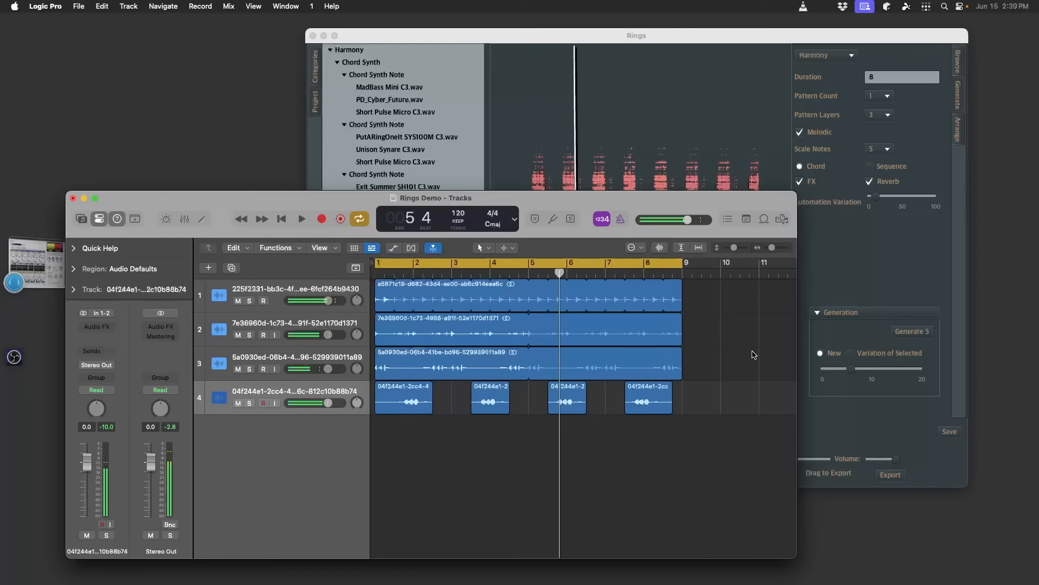
Switch to Rings, set the pattern category to Lead, and generate eight new patterns.
{"action": "left_click", "coordinate": [904, 330]}
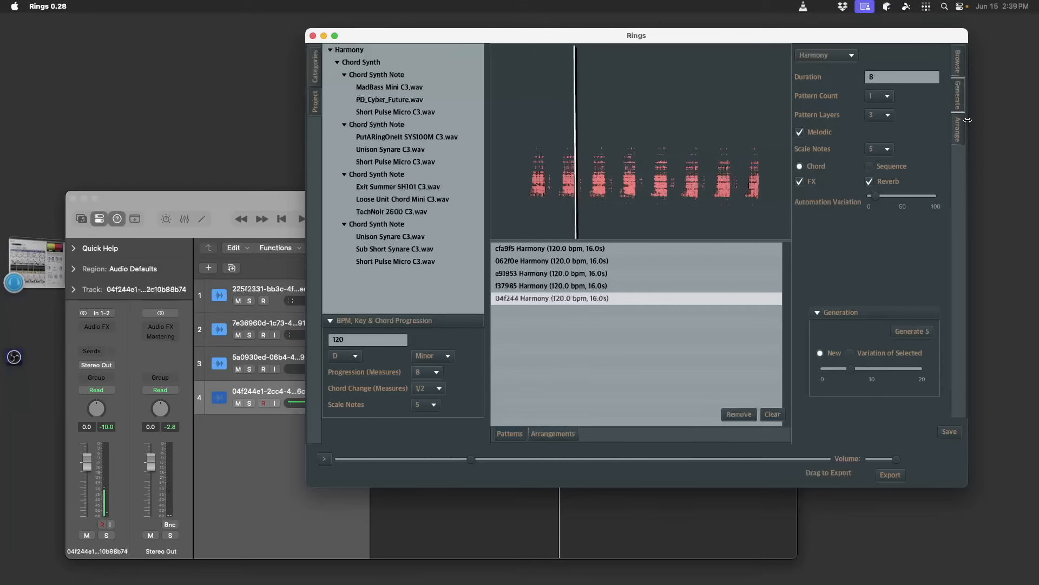
{"action": "left_click", "coordinate": [825, 56]}
{"action": "left_click", "coordinate": [812, 123]}
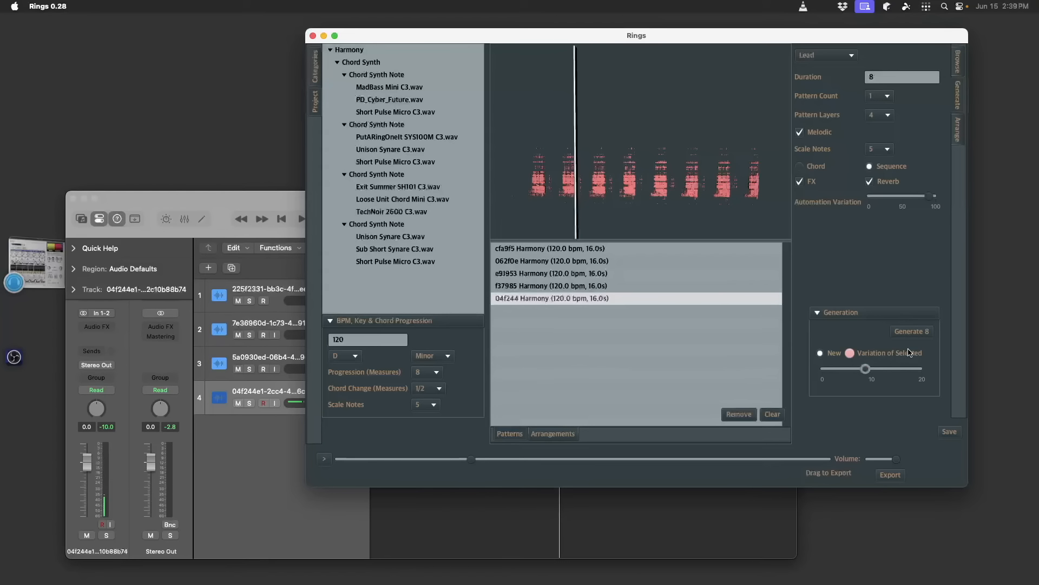
{"action": "left_click", "coordinate": [912, 331]}
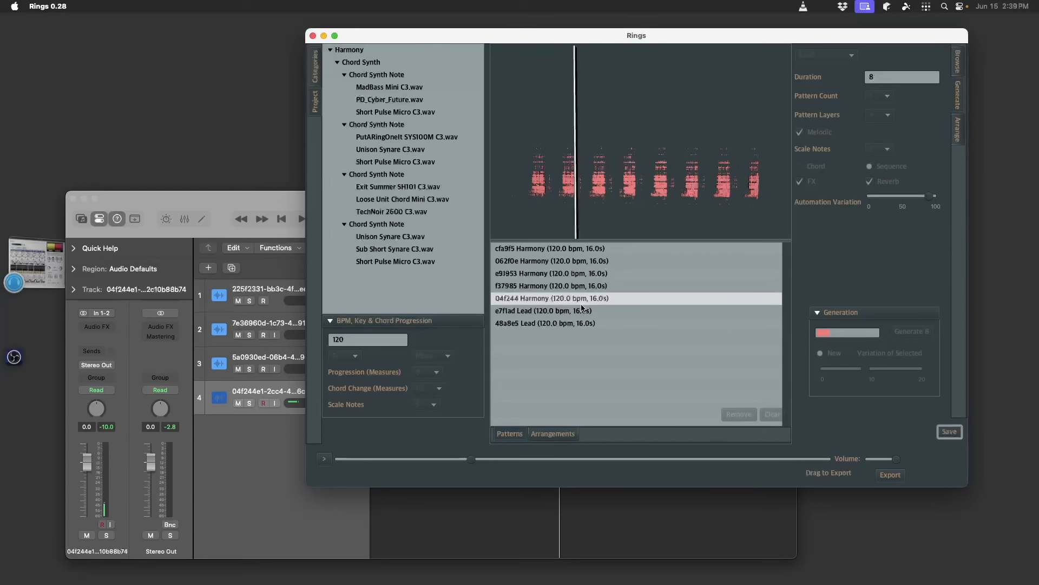
Audition the new Lead patterns in list order from e7f1ad through b4679a.
{"action": "left_click", "coordinate": [583, 309]}
{"action": "left_click", "coordinate": [596, 324]}
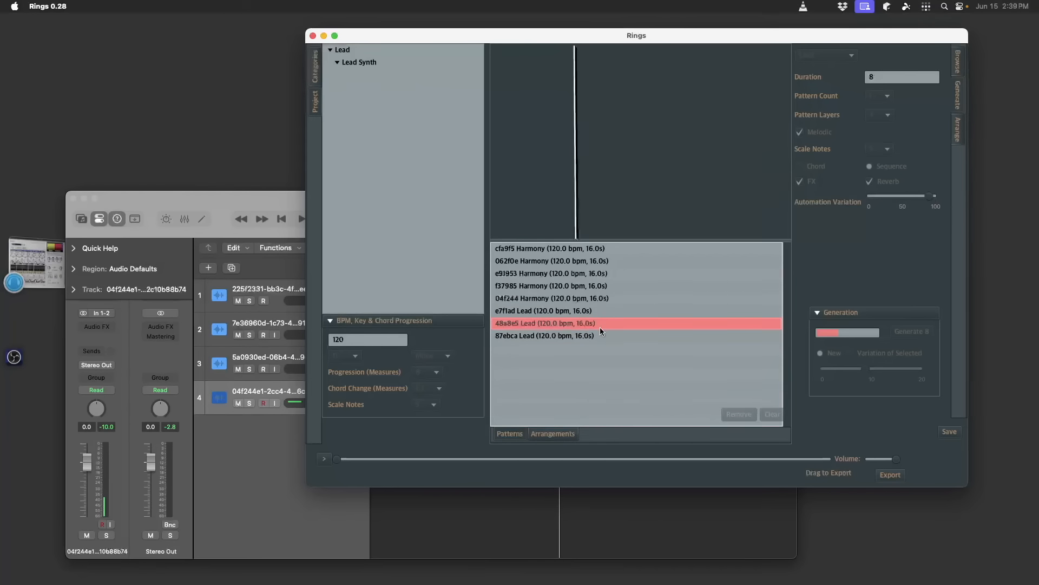
{"action": "left_click", "coordinate": [602, 333]}
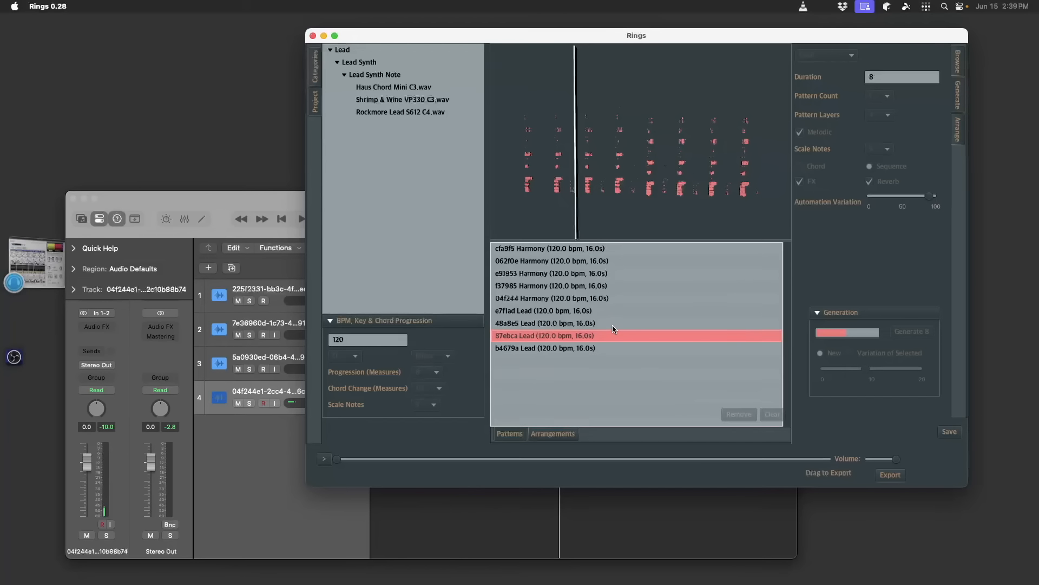
{"action": "key", "text": "space"}
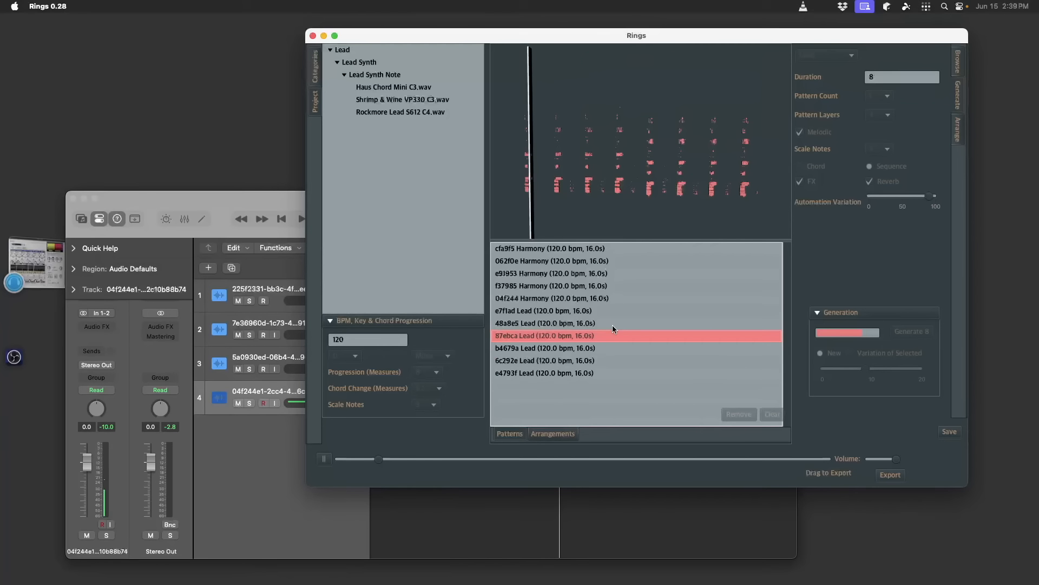
{"action": "left_click", "coordinate": [590, 351]}
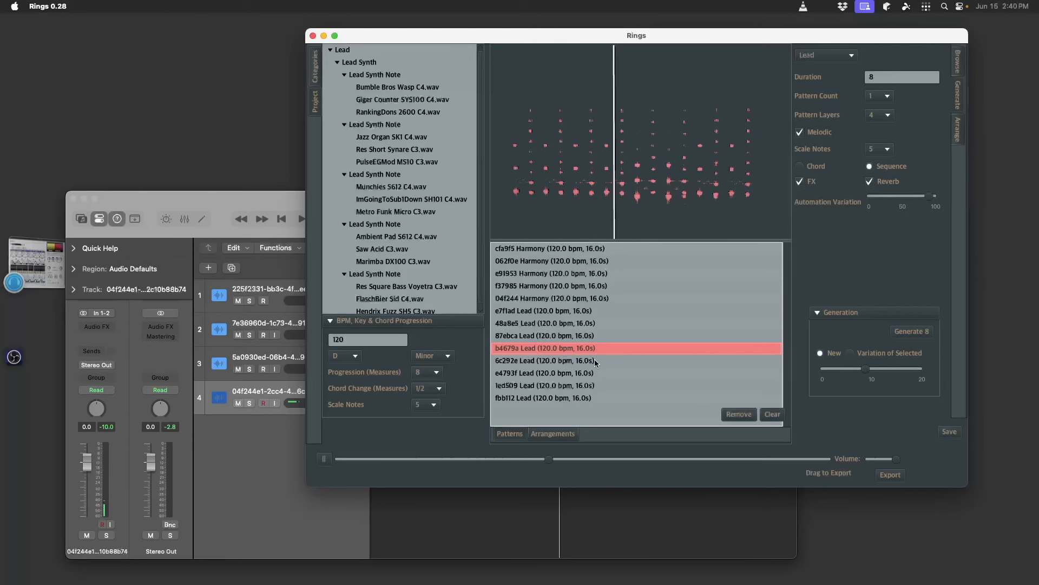
Audition the Lead patterns from 6c292e through 1ed509, and generate eight variations of pattern b4679a.
{"action": "left_click", "coordinate": [594, 360]}
{"action": "left_click", "coordinate": [596, 372]}
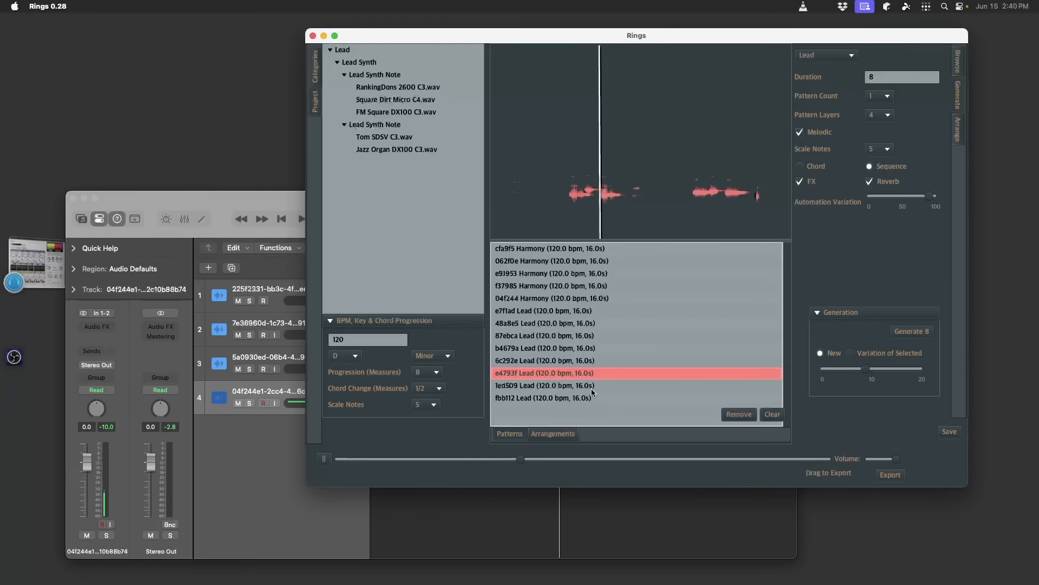
{"action": "left_click", "coordinate": [593, 385]}
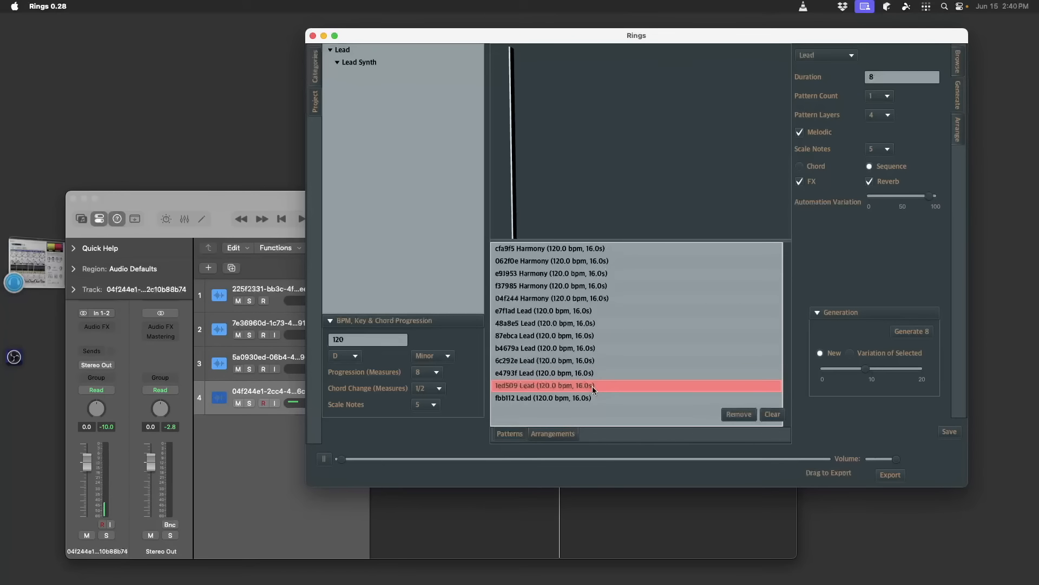
{"action": "left_click", "coordinate": [671, 346]}
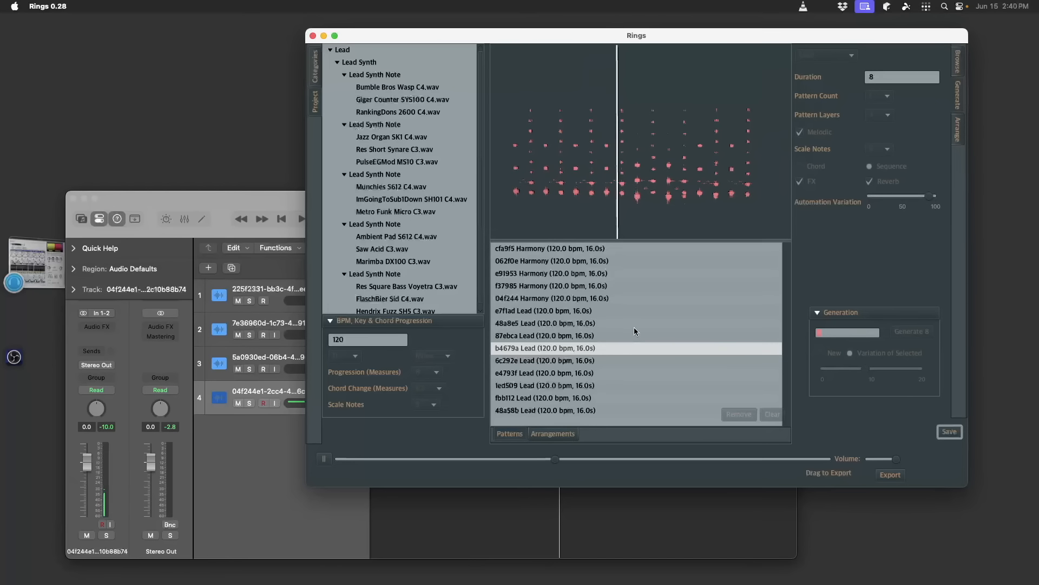
Audition the new Lead variations in list order from 48a58b through a5e603.
{"action": "scroll", "coordinate": [609, 371], "scroll_direction": "down", "scroll_amount": 1}
{"action": "scroll", "coordinate": [610, 371], "scroll_direction": "down", "scroll_amount": 1}
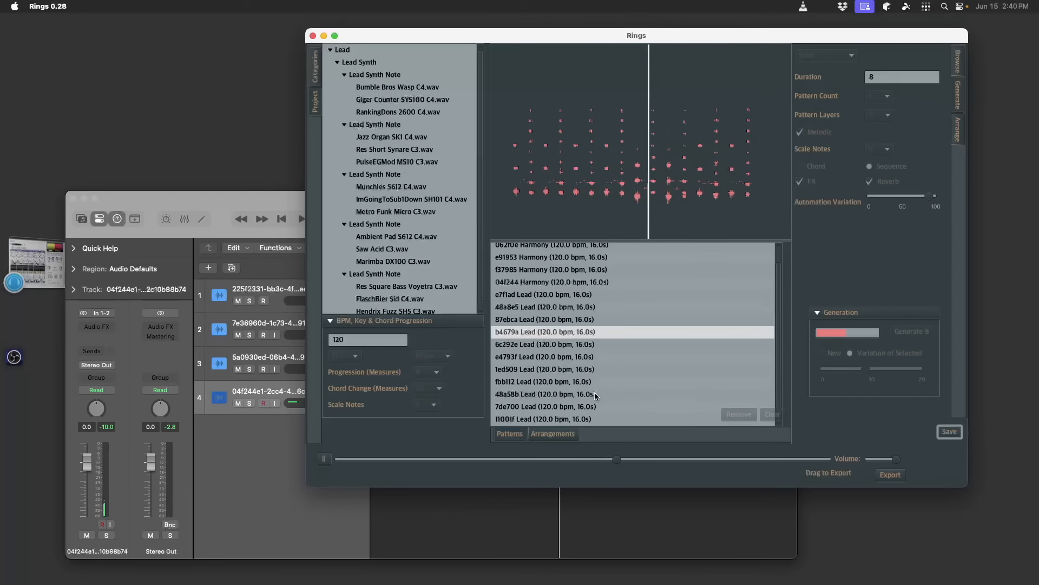
{"action": "left_click", "coordinate": [595, 394]}
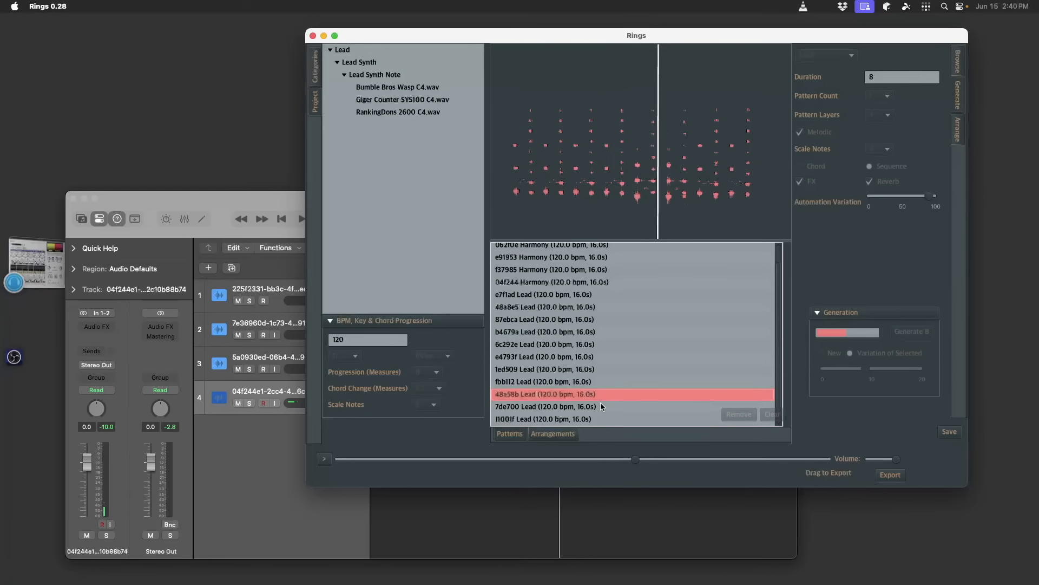
{"action": "scroll", "coordinate": [599, 392], "scroll_direction": "down", "scroll_amount": 1}
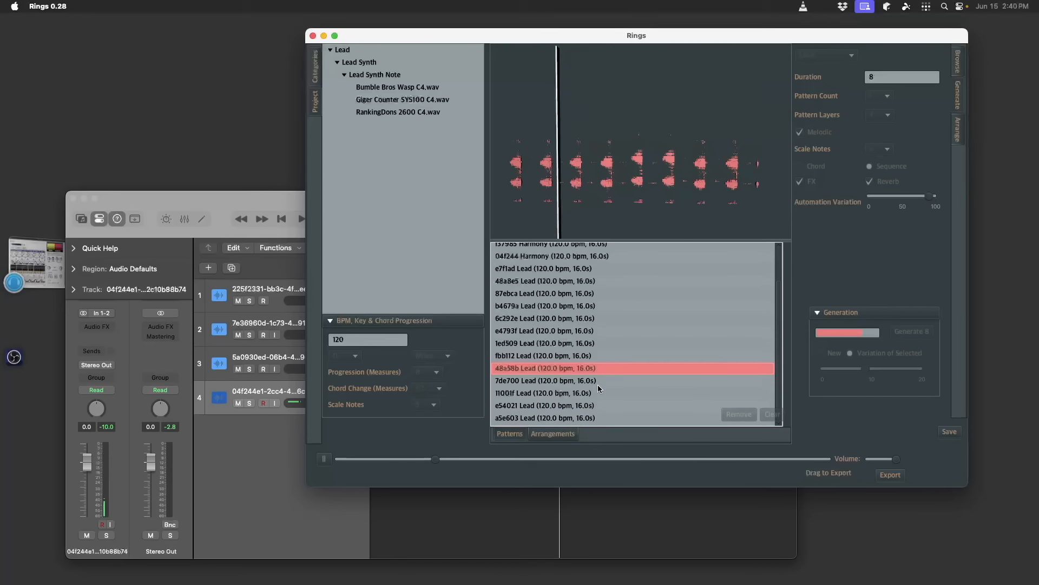
{"action": "left_click", "coordinate": [599, 379]}
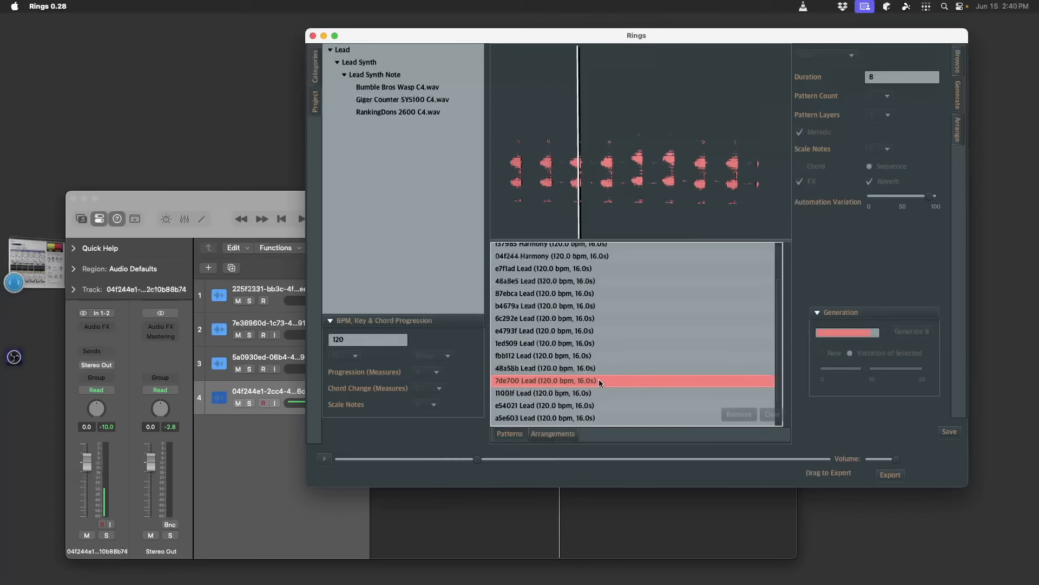
{"action": "left_click", "coordinate": [591, 392]}
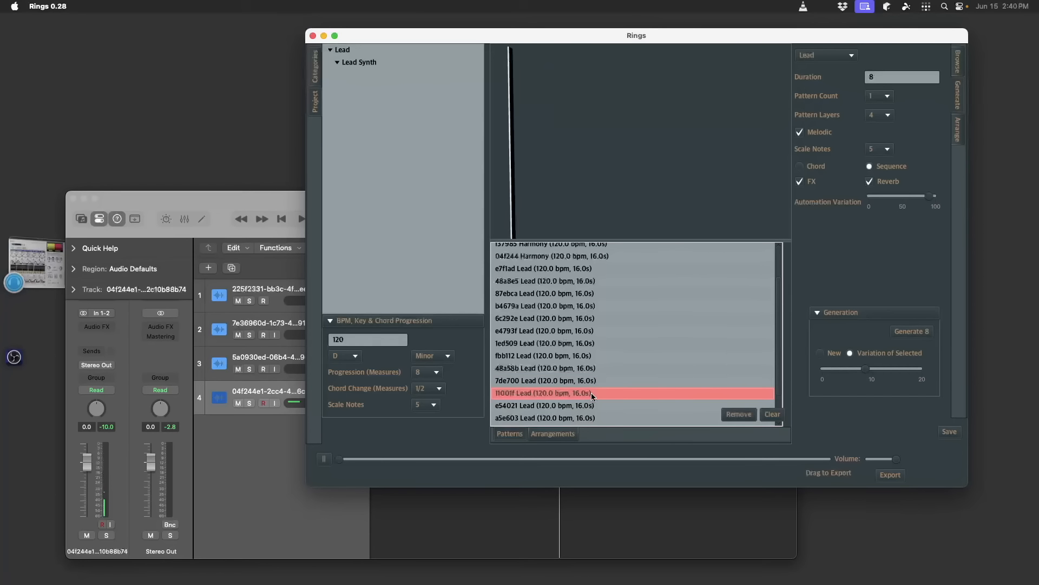
{"action": "left_click", "coordinate": [595, 406]}
{"action": "scroll", "coordinate": [594, 407], "scroll_direction": "down", "scroll_amount": 1}
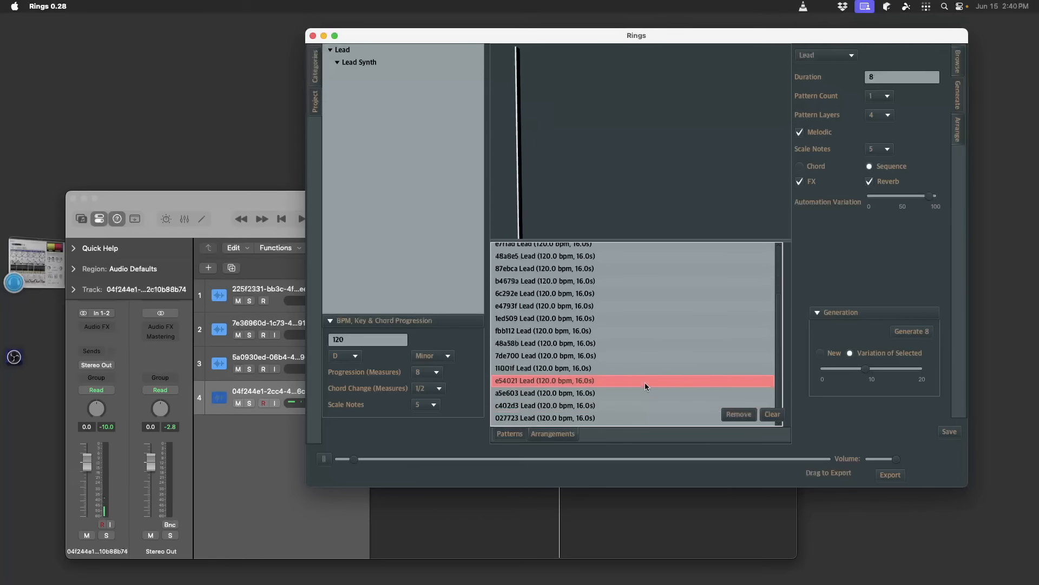
{"action": "left_click", "coordinate": [595, 393]}
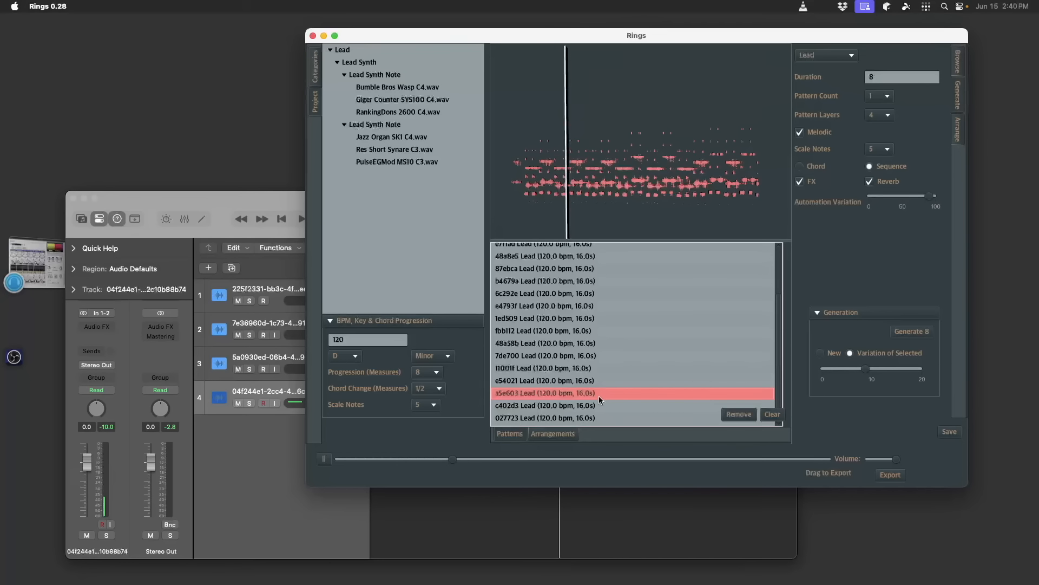
Audition Lead variations 027723 and a107a3, look through the samples used in 027723, and pause playback on it.
{"action": "scroll", "coordinate": [600, 398], "scroll_direction": "down", "scroll_amount": 1}
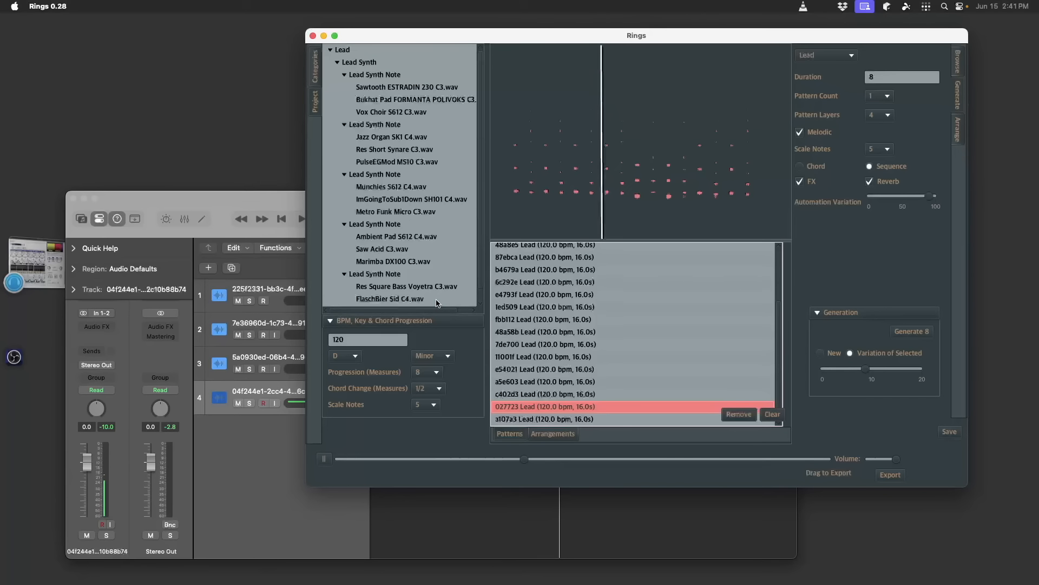
{"action": "scroll", "coordinate": [414, 242], "scroll_direction": "down", "scroll_amount": 1}
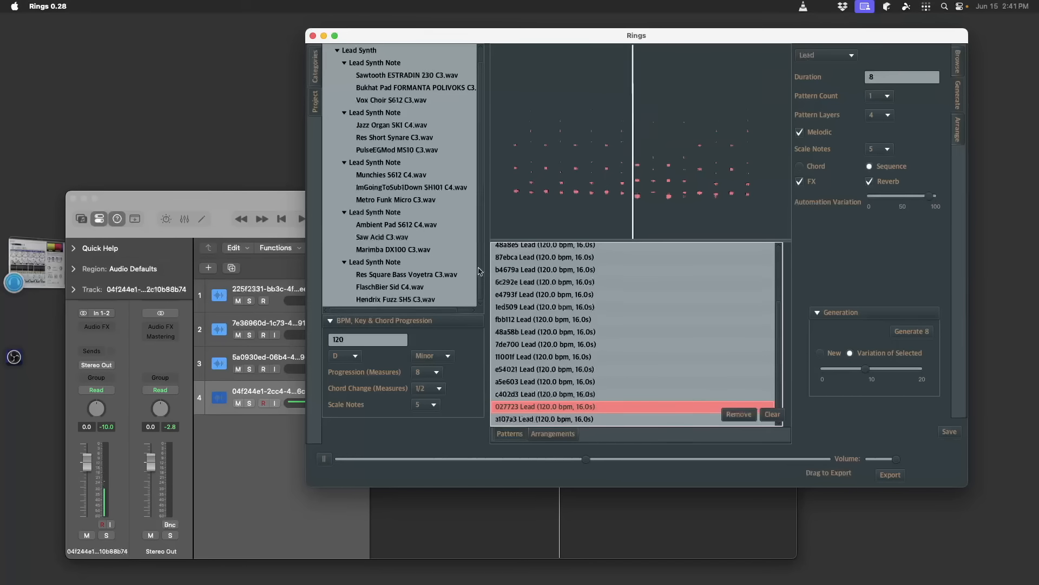
{"action": "left_click", "coordinate": [597, 408]}
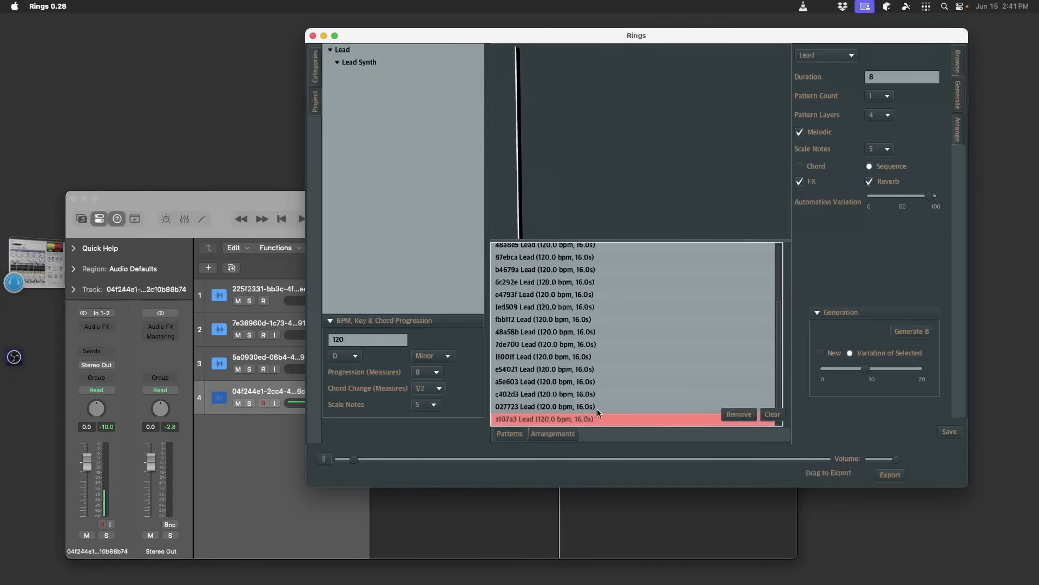
{"action": "key", "text": "space"}
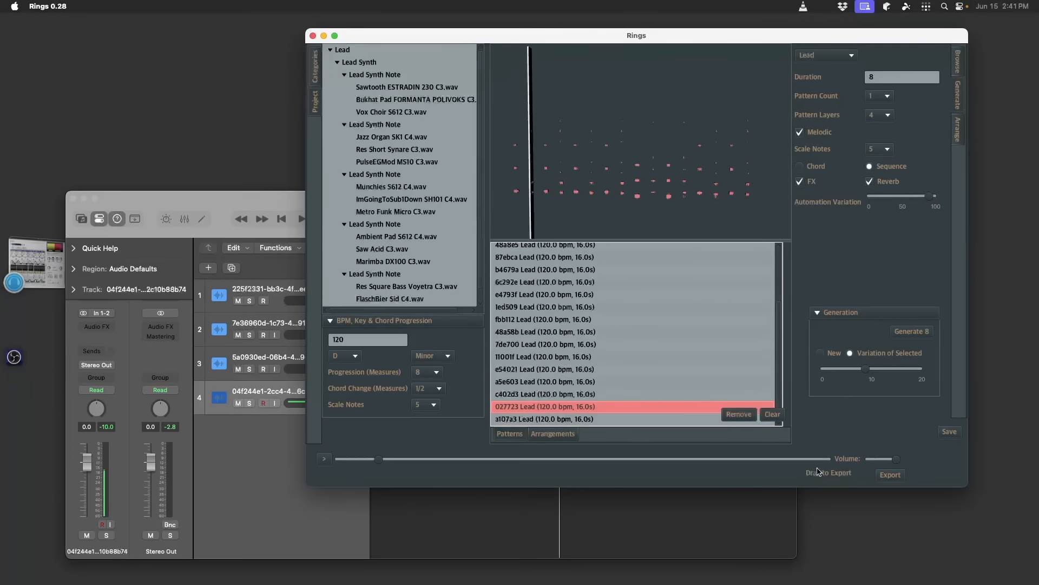
Export Lead pattern 027723 into the Logic Pro project as a fifth track starting at bar 1, and play the arrangement.
{"action": "left_click_drag", "start_coordinate": [832, 475], "coordinate": [390, 468]}
{"action": "left_click", "coordinate": [720, 435]}
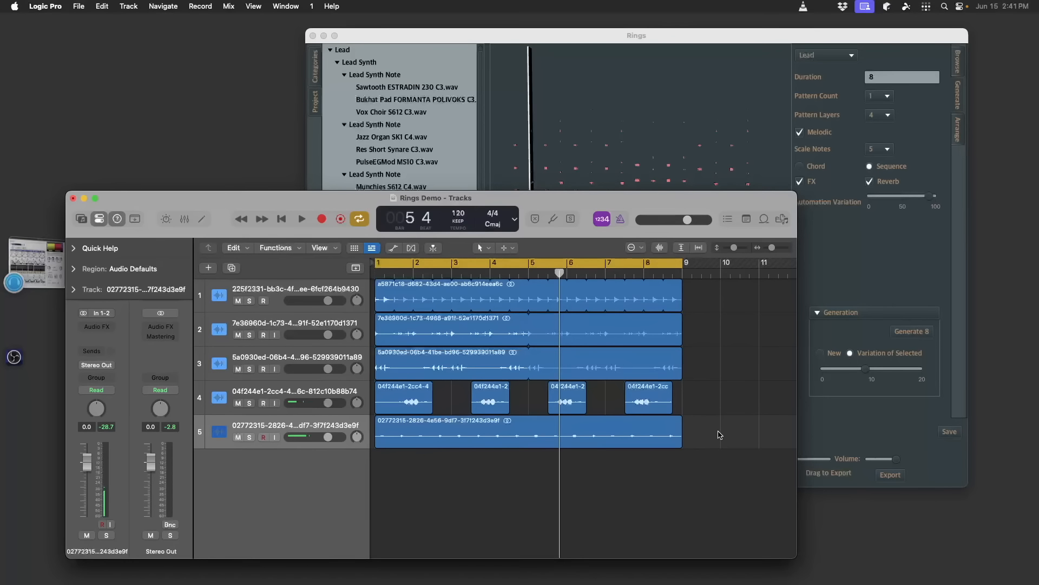
{"action": "key", "text": "space"}
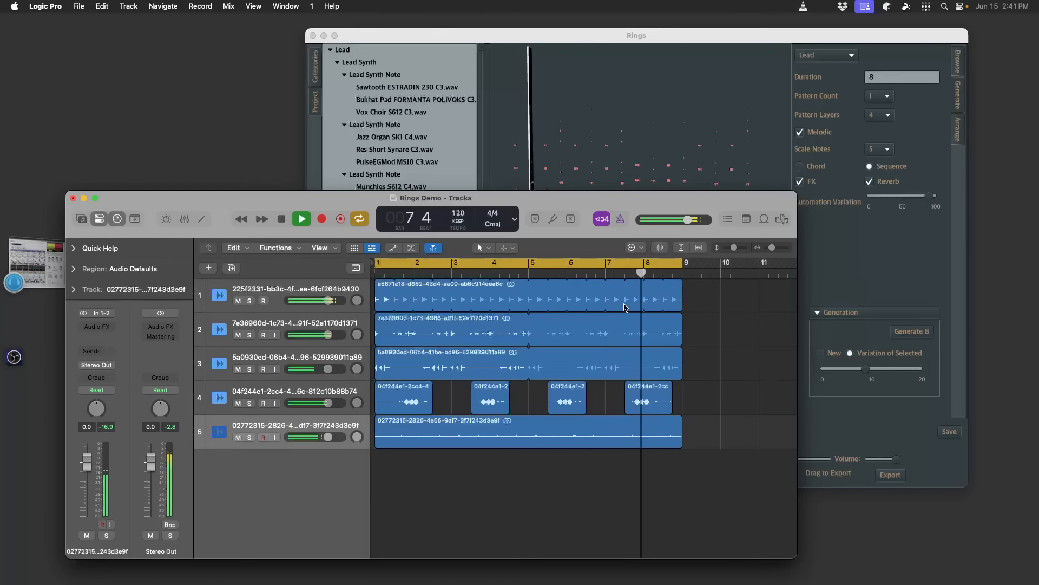
Switch to Rings and set the pattern category to Atmosphere.
{"action": "left_click", "coordinate": [877, 281]}
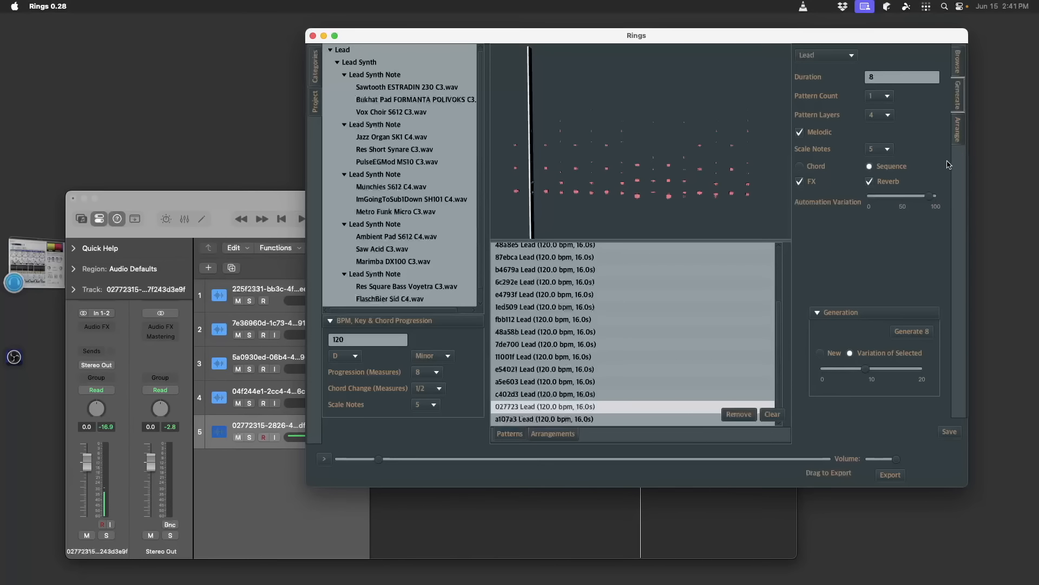
{"action": "left_click", "coordinate": [836, 55]}
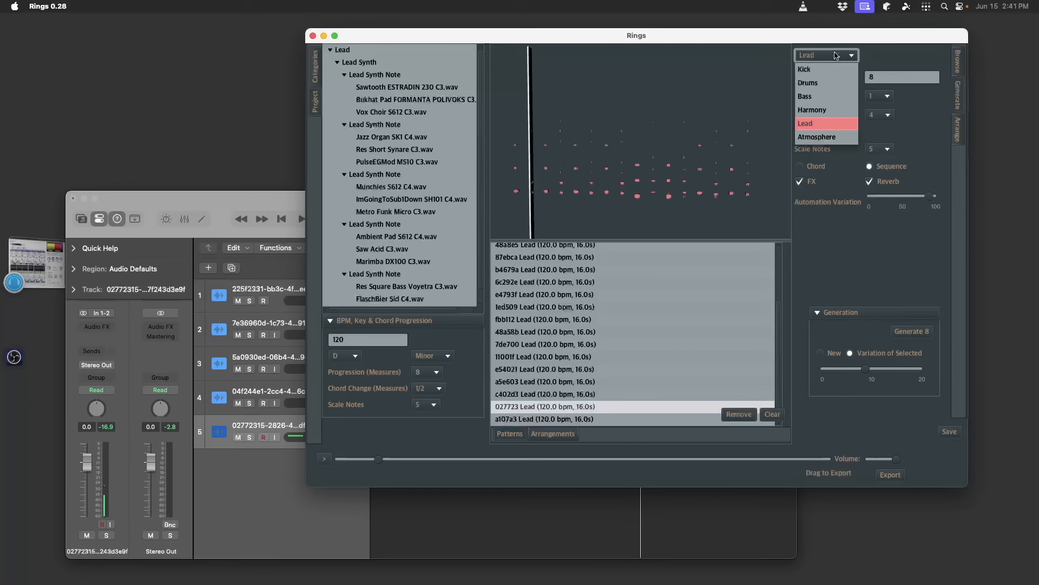
{"action": "left_click", "coordinate": [838, 143]}
Inspect the Rise category's source filter for file names containing "Fx", and audition Stab Fx DD.wav and Horse Fx DD.wav.
{"action": "left_click", "coordinate": [314, 71]}
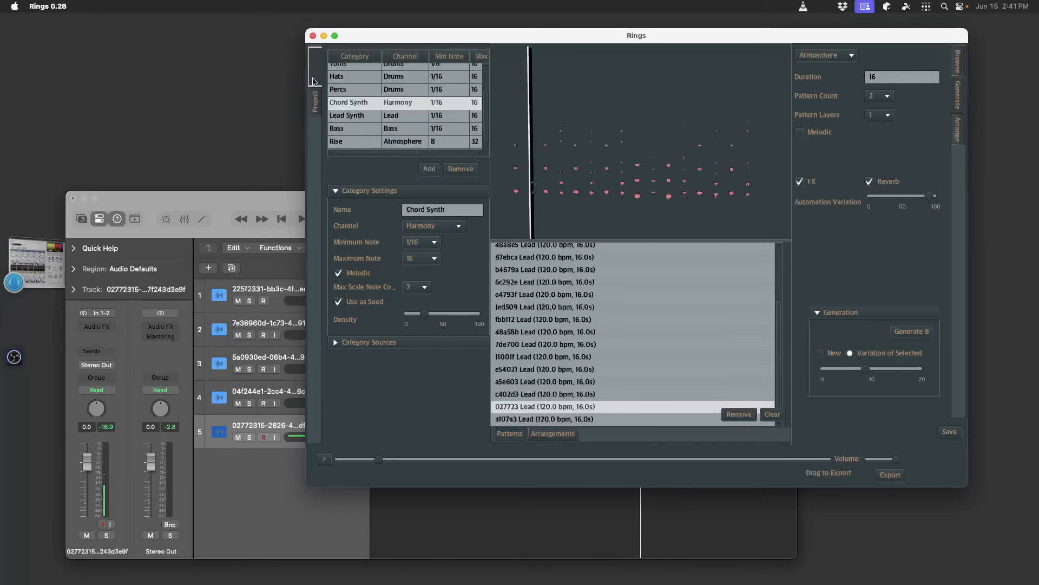
{"action": "left_click", "coordinate": [420, 143]}
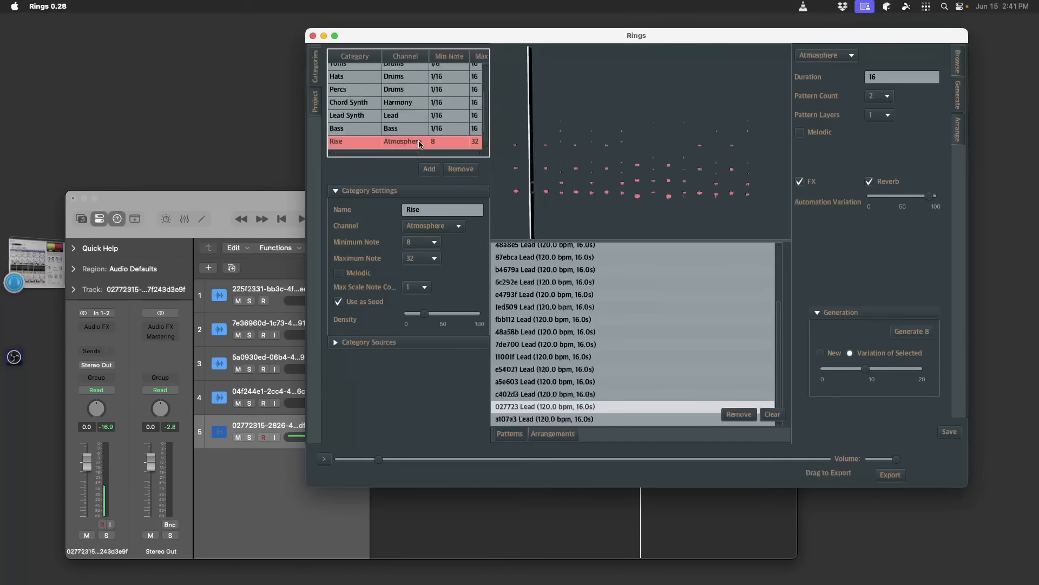
{"action": "left_click", "coordinate": [957, 70]}
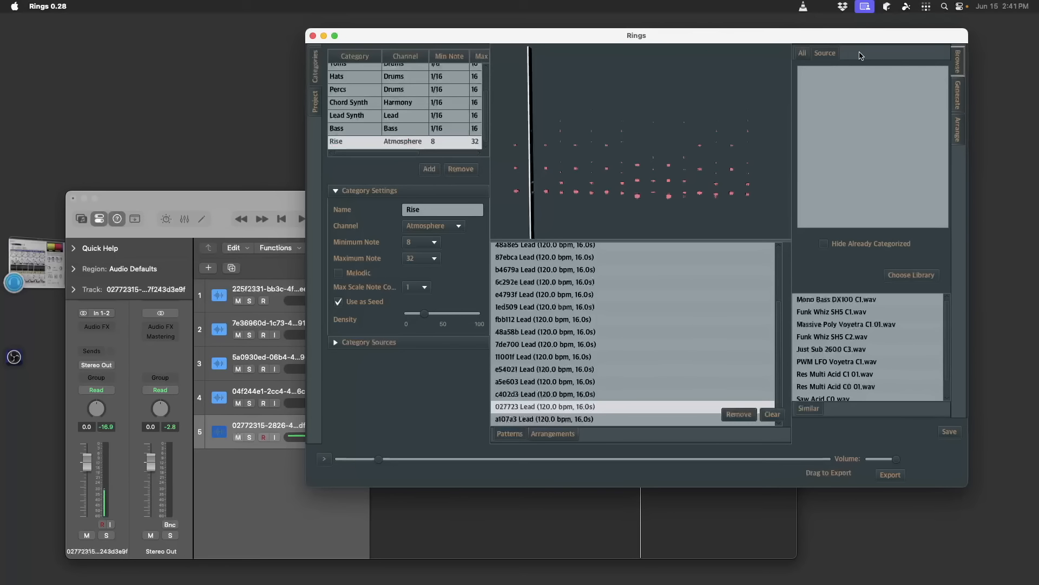
{"action": "left_click", "coordinate": [409, 343]}
{"action": "left_click", "coordinate": [427, 236]}
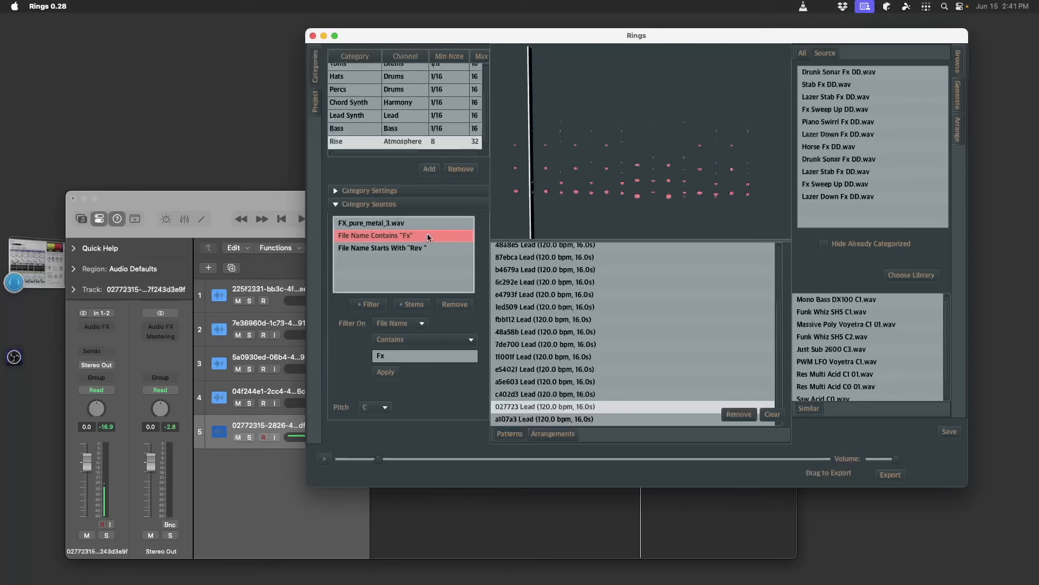
{"action": "left_click", "coordinate": [876, 84]}
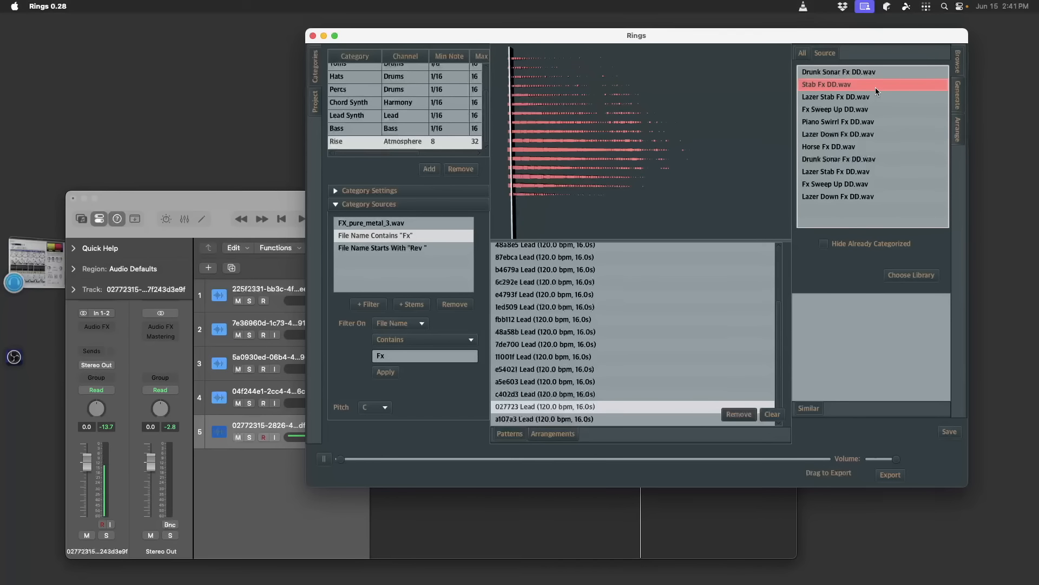
{"action": "left_click", "coordinate": [882, 146]}
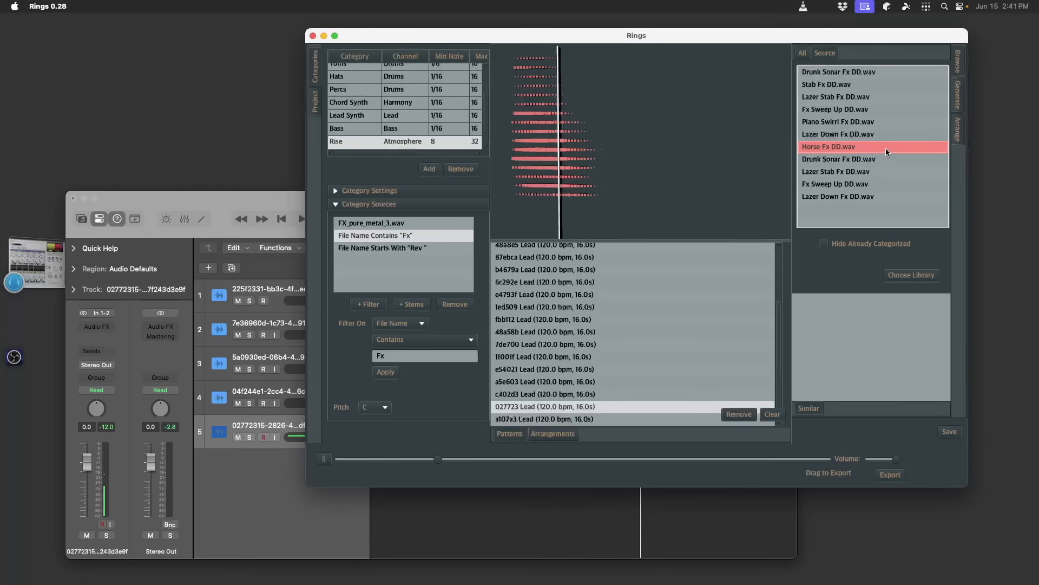
Return to the generation settings, clear the pattern list, and generate eight new Atmosphere patterns.
{"action": "left_click", "coordinate": [959, 67]}
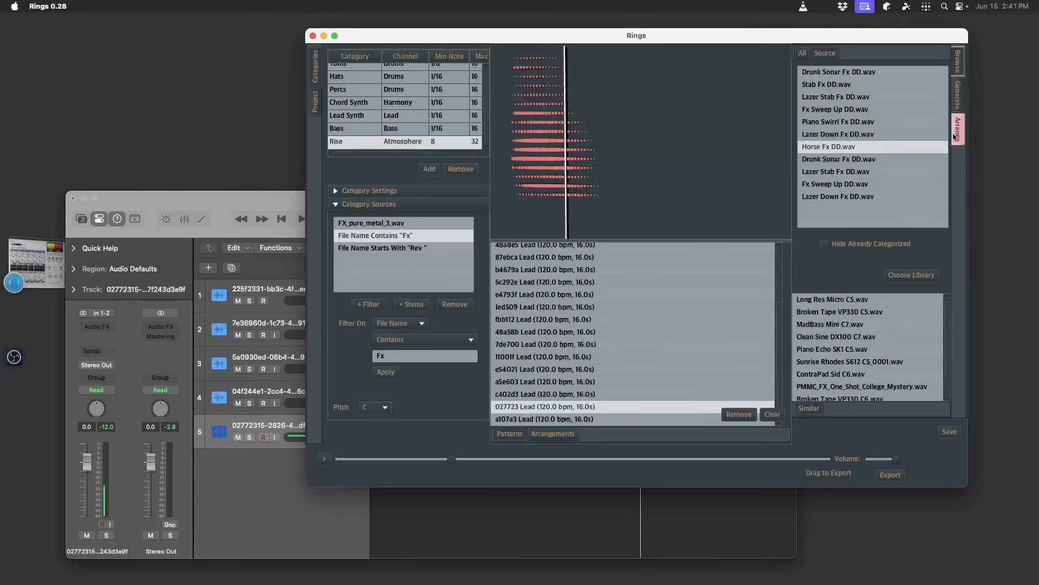
{"action": "left_click", "coordinate": [956, 135]}
{"action": "left_click", "coordinate": [960, 96]}
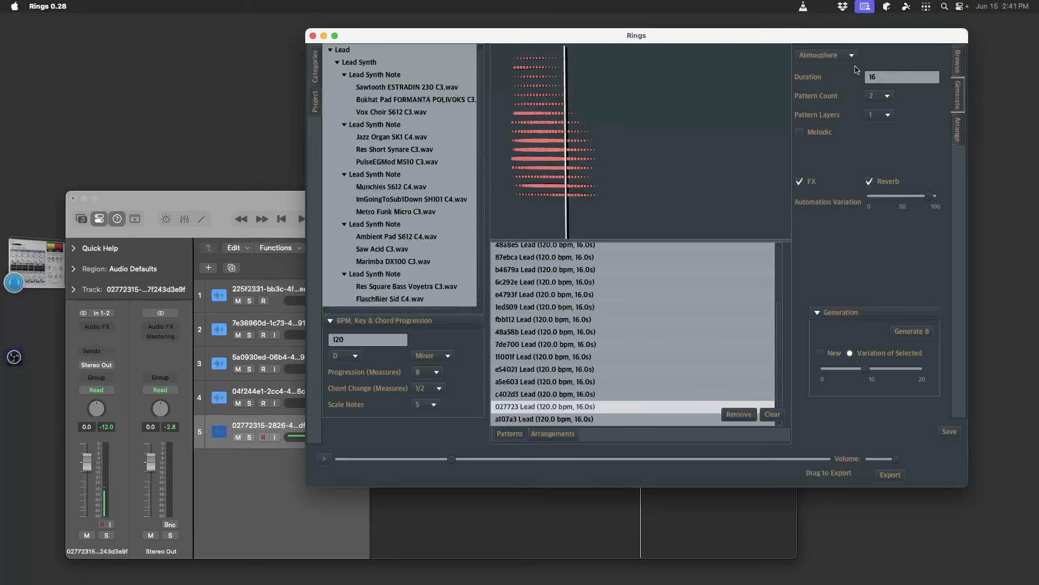
{"action": "left_click", "coordinate": [839, 55]}
{"action": "left_click", "coordinate": [896, 61]}
{"action": "left_click", "coordinate": [774, 413]}
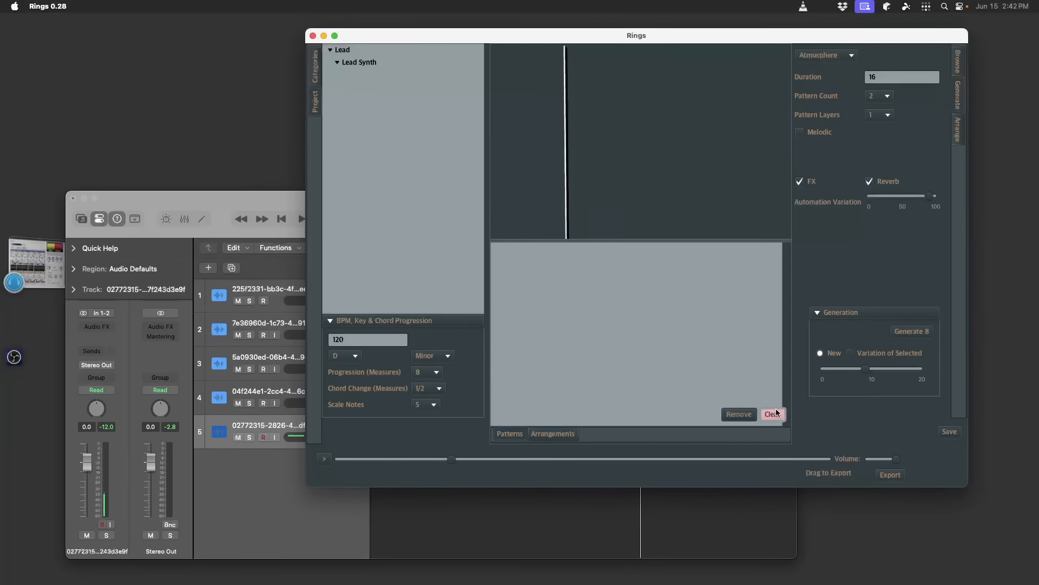
{"action": "left_click", "coordinate": [899, 334]}
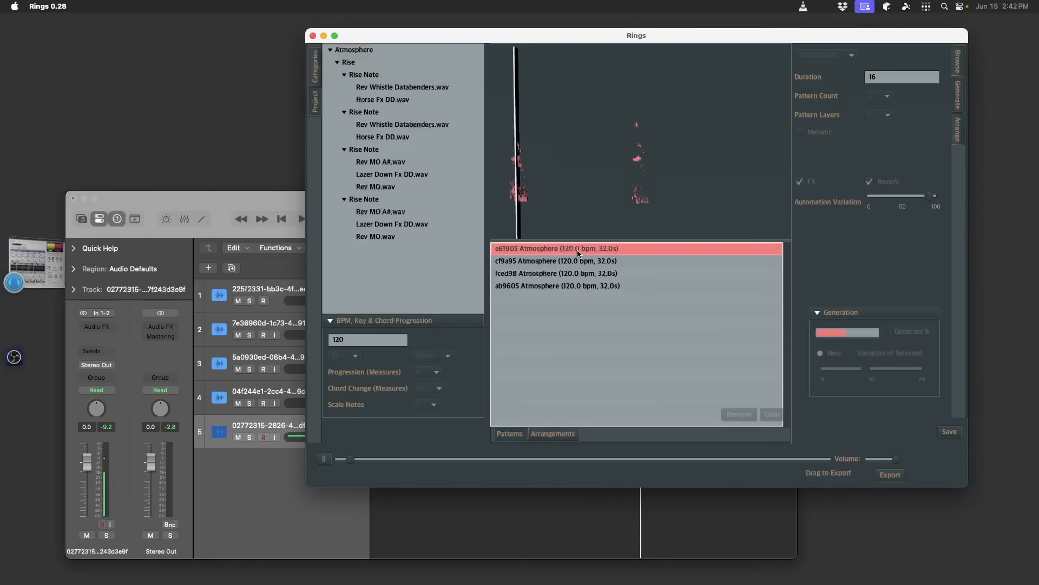
Audition the new Atmosphere patterns in list order from cf9a95 through 17cabd.
{"action": "left_click", "coordinate": [608, 264]}
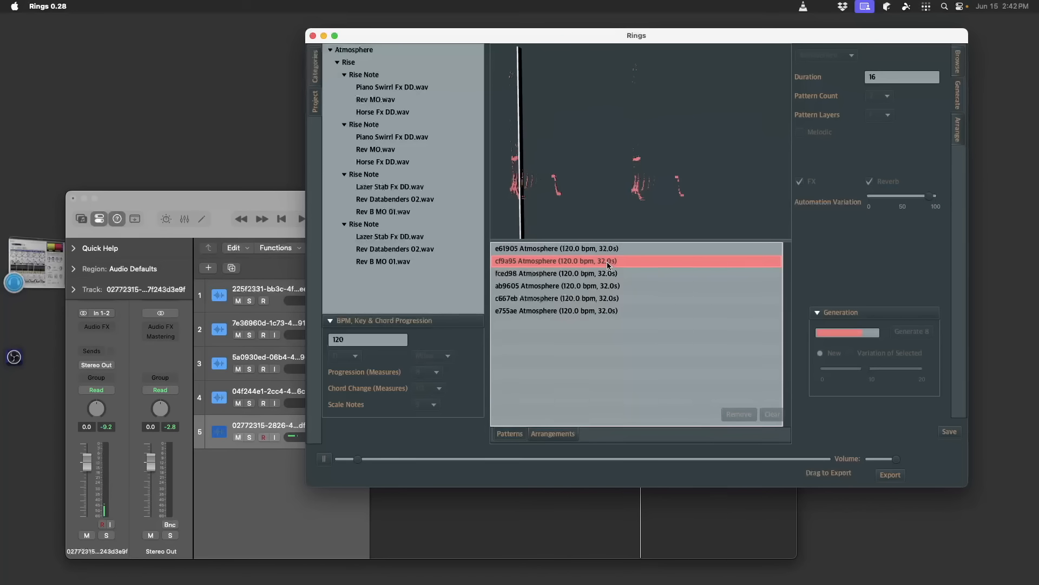
{"action": "left_click", "coordinate": [606, 272]}
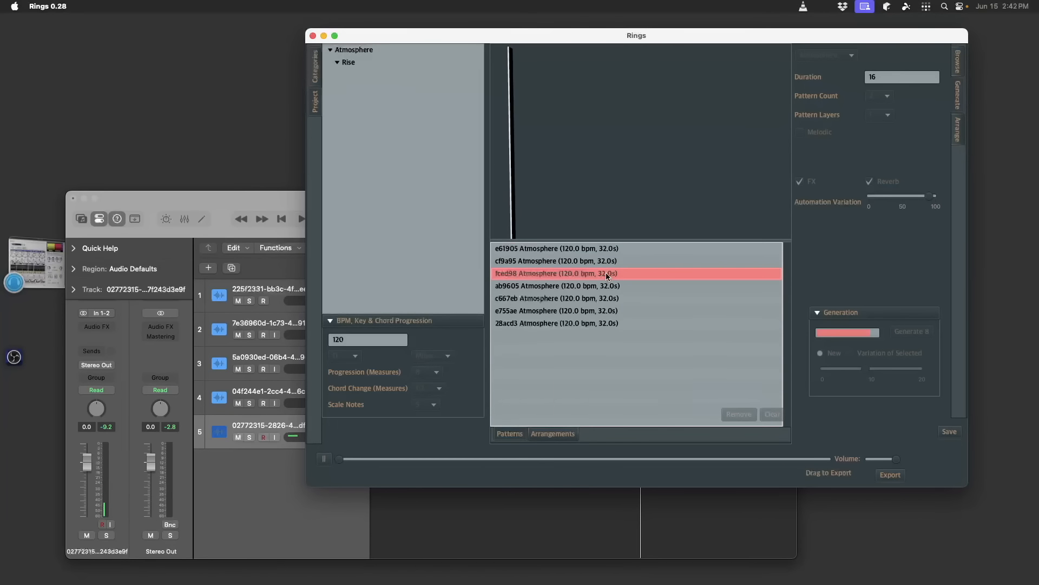
{"action": "left_click", "coordinate": [610, 286]}
{"action": "left_click", "coordinate": [609, 299]}
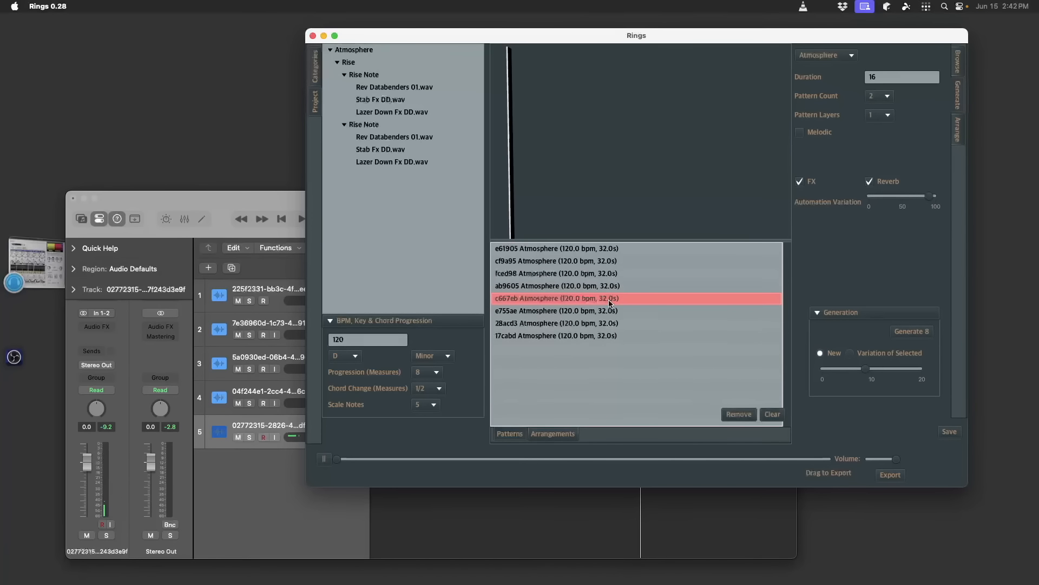
{"action": "left_click", "coordinate": [585, 324]}
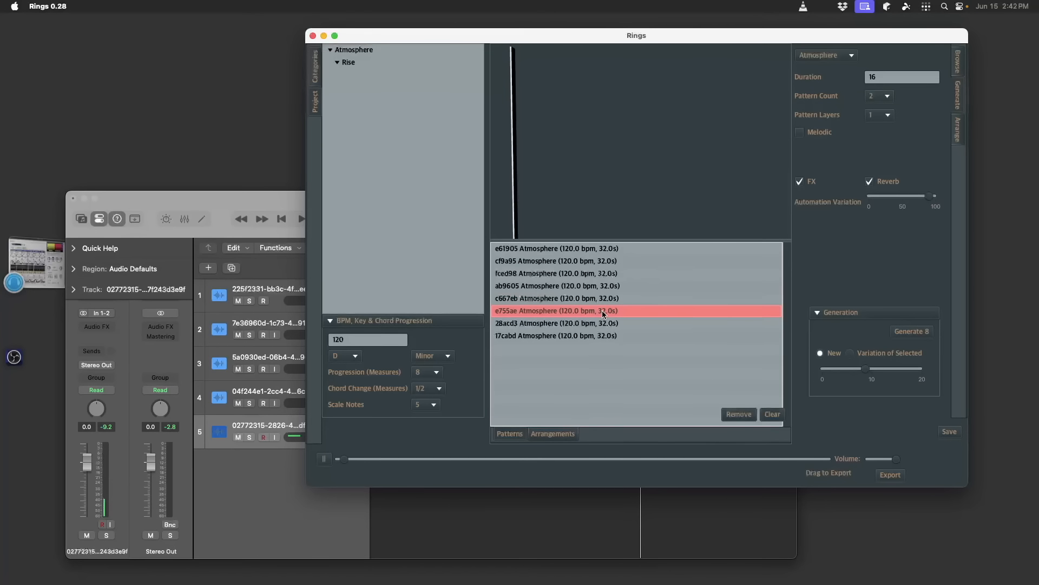
{"action": "left_click", "coordinate": [586, 335]}
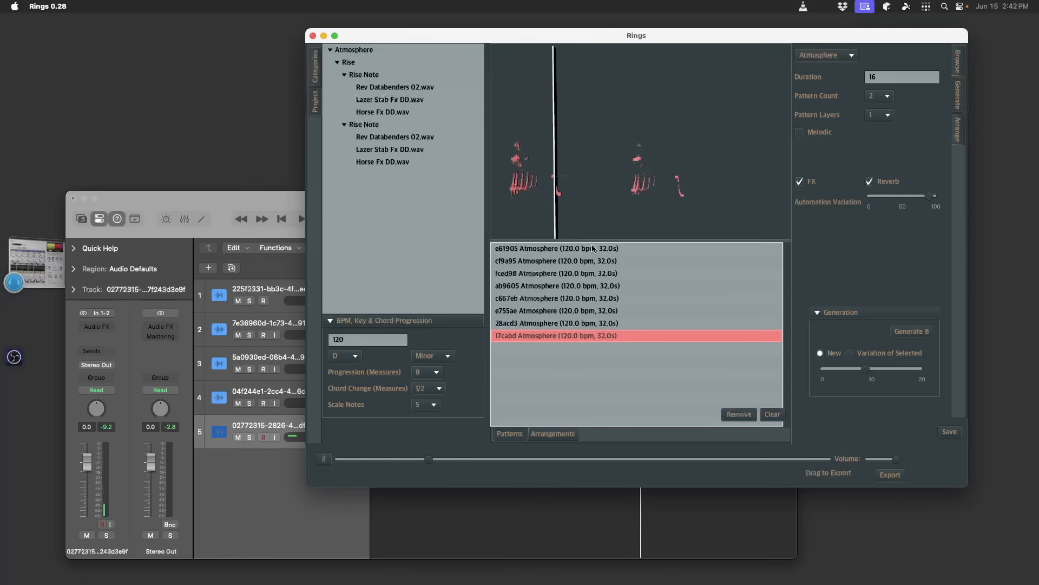
Replay Atmosphere pattern e61905 and export it into the Logic Pro project as a sixth track starting at bar 1.
{"action": "left_click", "coordinate": [592, 248]}
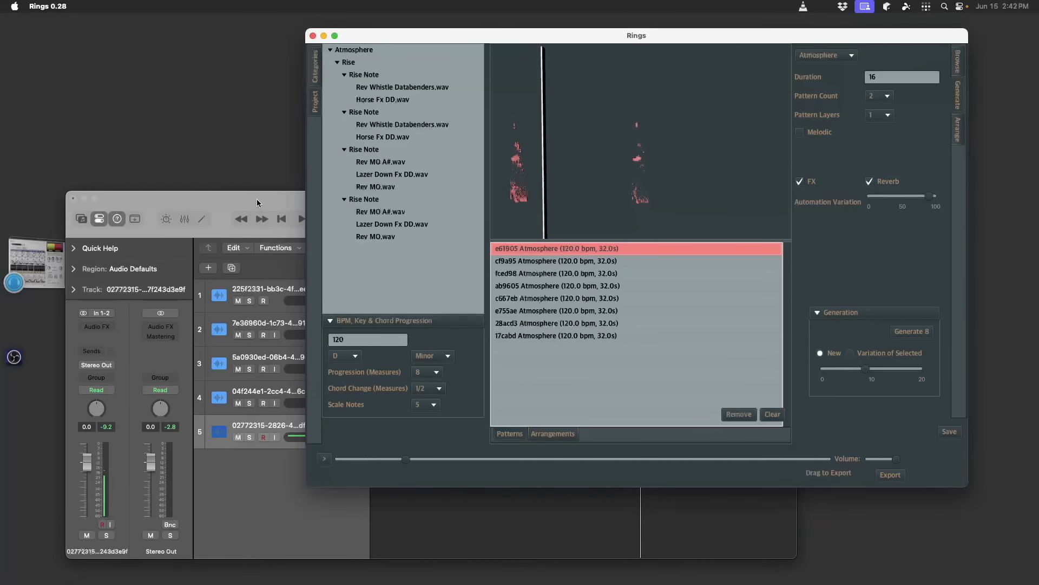
{"action": "left_click", "coordinate": [260, 218]}
{"action": "left_click_drag", "start_coordinate": [822, 467], "coordinate": [375, 470]}
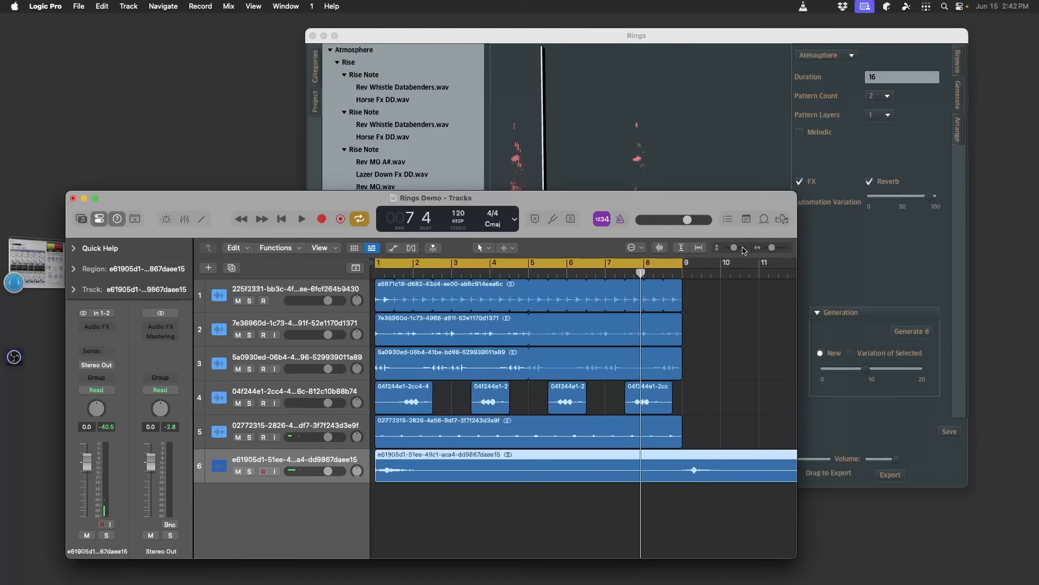
Copy the regions on tracks 1 to 5 to bar 9, extend the cycle range to bar 17, and play the arrangement.
{"action": "left_click_drag", "start_coordinate": [772, 248], "coordinate": [765, 250]}
{"action": "scroll", "coordinate": [609, 328], "scroll_direction": "left", "scroll_amount": 2}
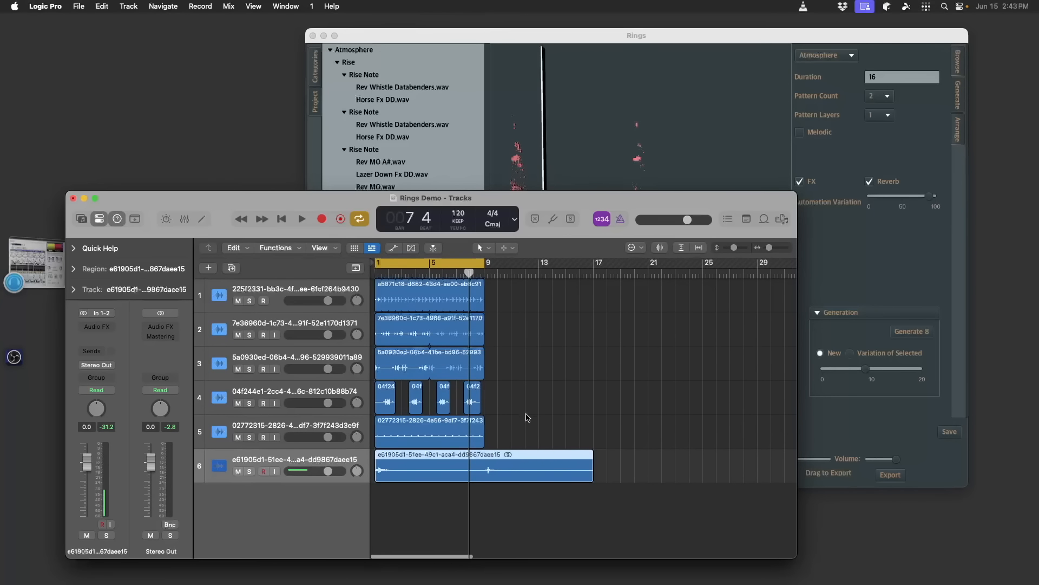
{"action": "left_click", "coordinate": [505, 443]}
{"action": "left_click_drag", "start_coordinate": [504, 442], "coordinate": [594, 262]}
{"action": "key", "text": "space"}
{"action": "left_click", "coordinate": [674, 370]}
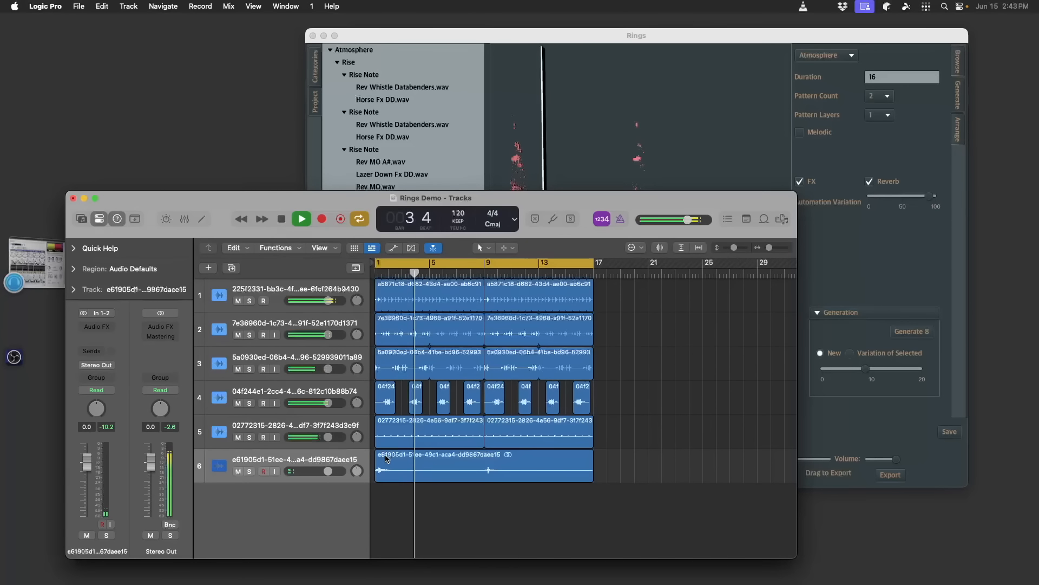
Move the Atmosphere region to start at about bar 7.5, and copy all regions on tracks 1 to 5 to bar 17.
{"action": "left_click_drag", "start_coordinate": [386, 459], "coordinate": [476, 455]}
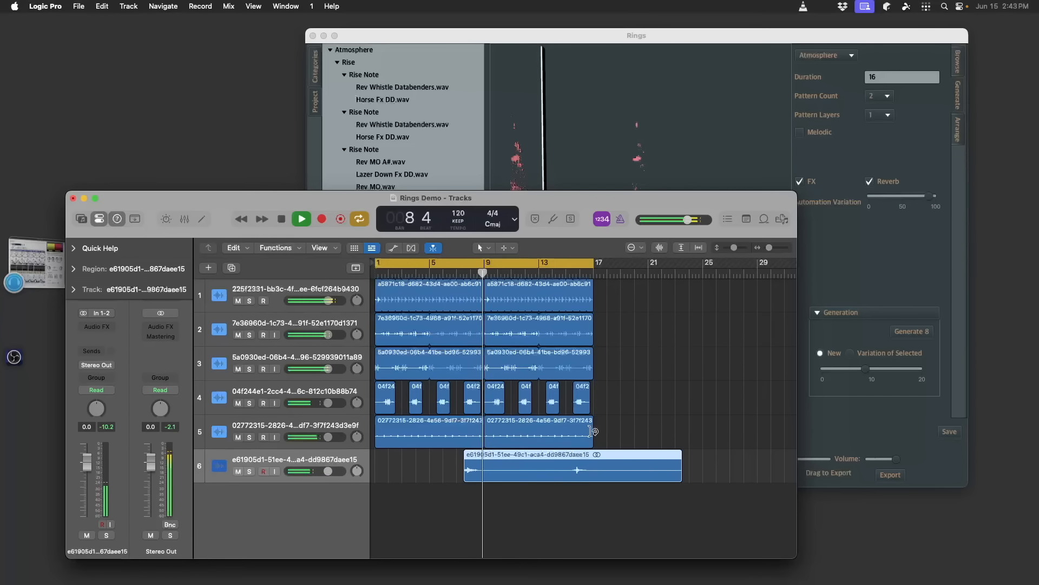
{"action": "left_click_drag", "start_coordinate": [620, 434], "coordinate": [394, 296]}
{"action": "left_click_drag", "start_coordinate": [414, 422], "coordinate": [645, 420]}
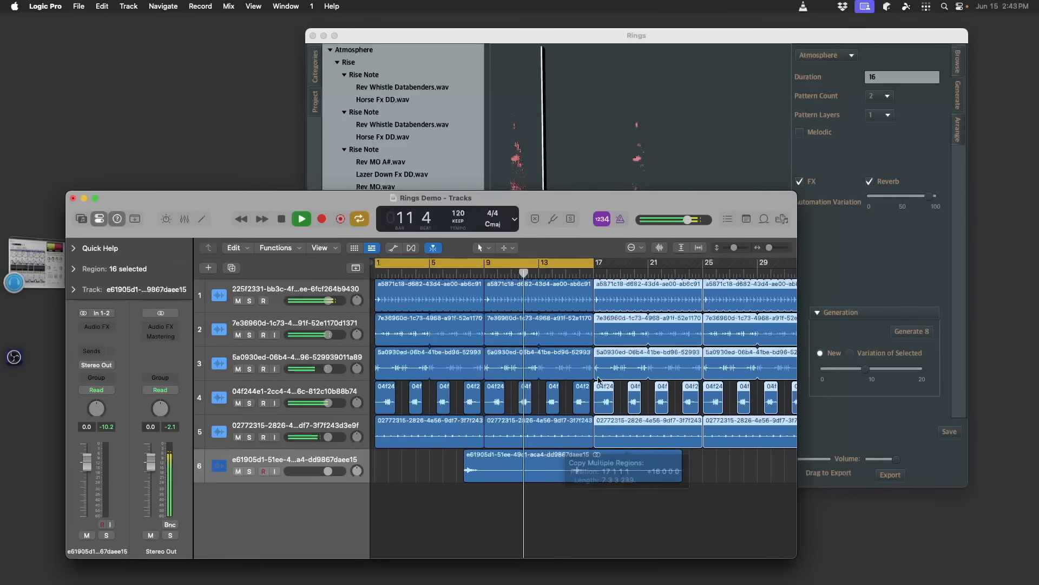
Extend the cycle range to bar 33 so it covers the copied regions.
{"action": "left_click_drag", "start_coordinate": [594, 264], "coordinate": [793, 284]}
{"action": "scroll", "coordinate": [682, 264], "scroll_direction": "right", "scroll_amount": 5}
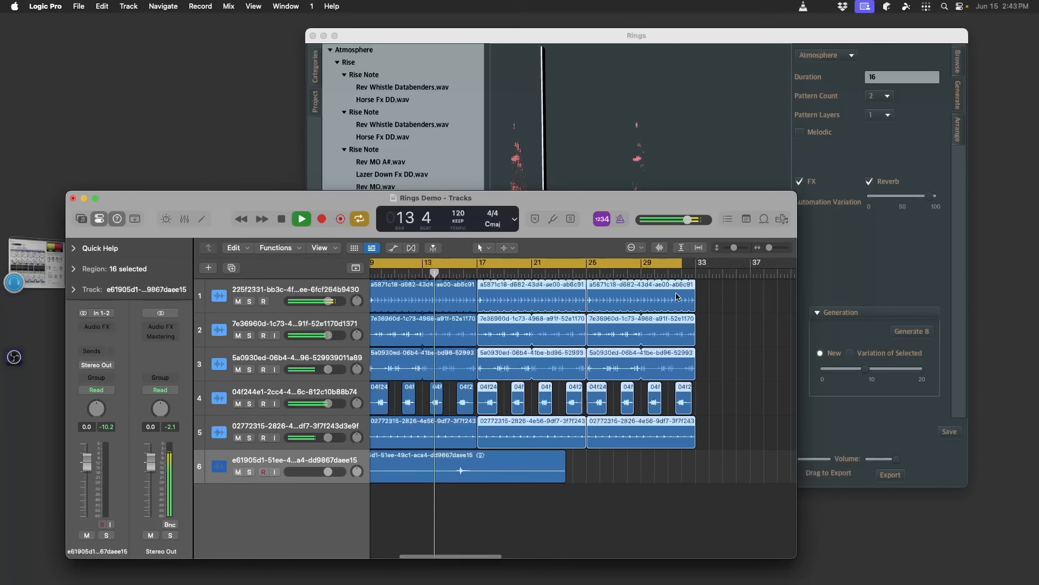
{"action": "mouse_move", "coordinate": [681, 264]}
{"action": "left_mouse_down"}
{"action": "mouse_move", "coordinate": [706, 265]}
{"action": "mouse_move", "coordinate": [697, 265]}
{"action": "left_mouse_up"}
{"action": "scroll", "coordinate": [482, 309], "scroll_direction": "left", "scroll_amount": 1}
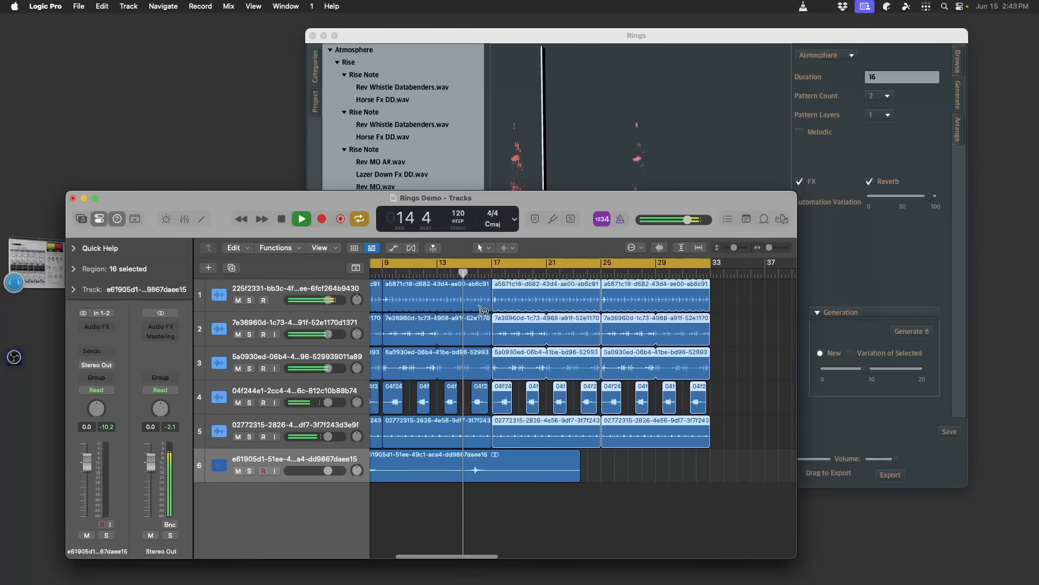
Shorten the regions before bar 17 on tracks 1 and 2 to end at bar 16, and loop the Atmosphere region beyond bar 29.
{"action": "left_click_drag", "start_coordinate": [491, 293], "coordinate": [478, 320]}
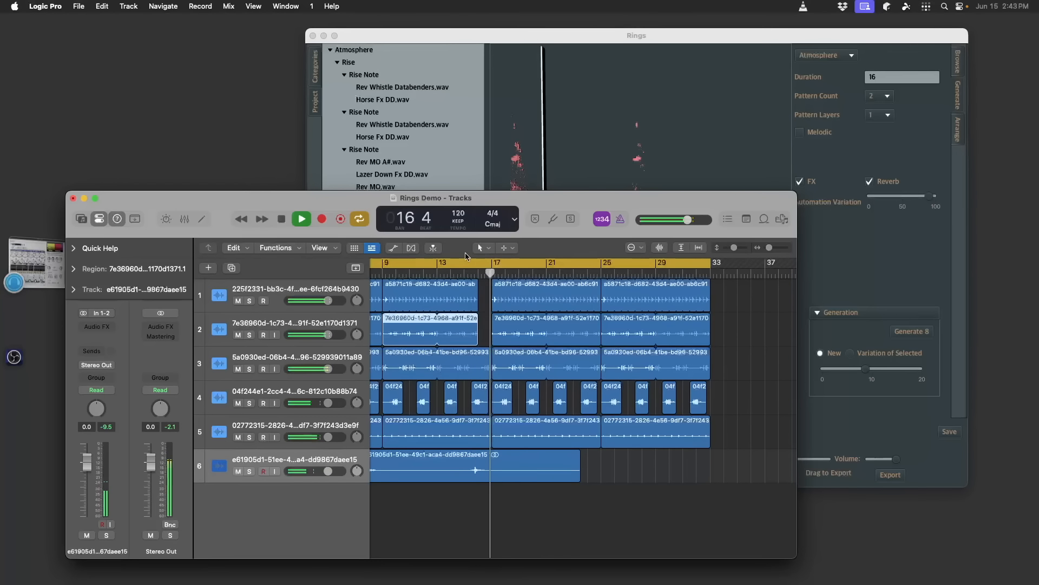
{"action": "scroll", "coordinate": [443, 282], "scroll_direction": "left", "scroll_amount": 4}
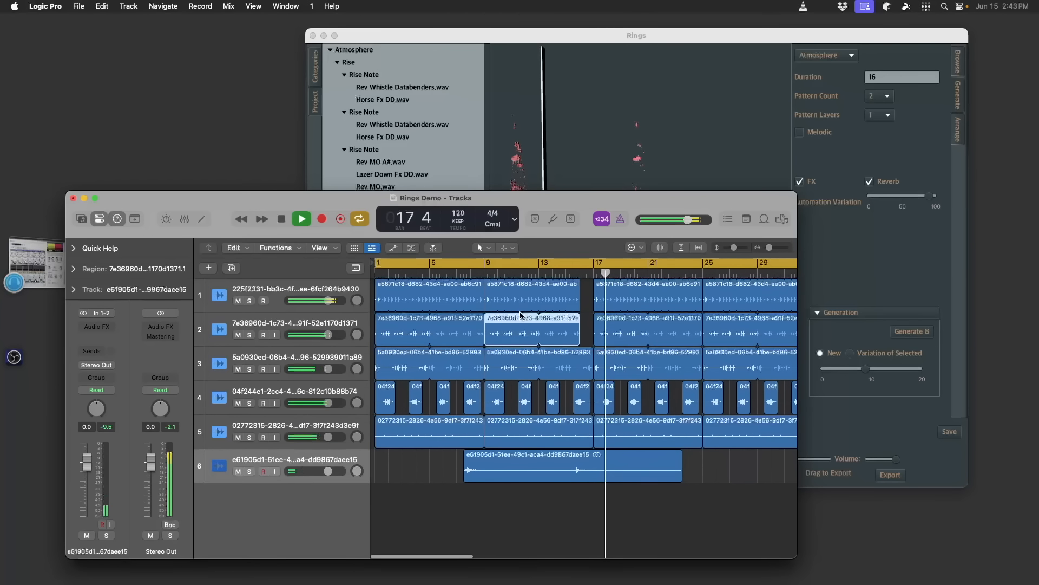
{"action": "left_click", "coordinate": [543, 275]}
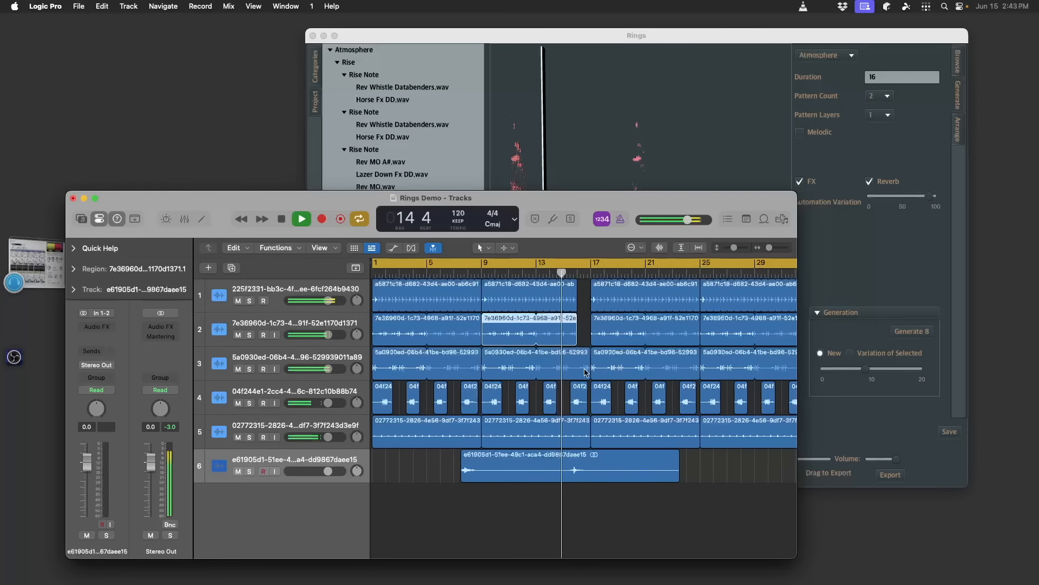
{"action": "left_click_drag", "start_coordinate": [679, 452], "coordinate": [792, 452]}
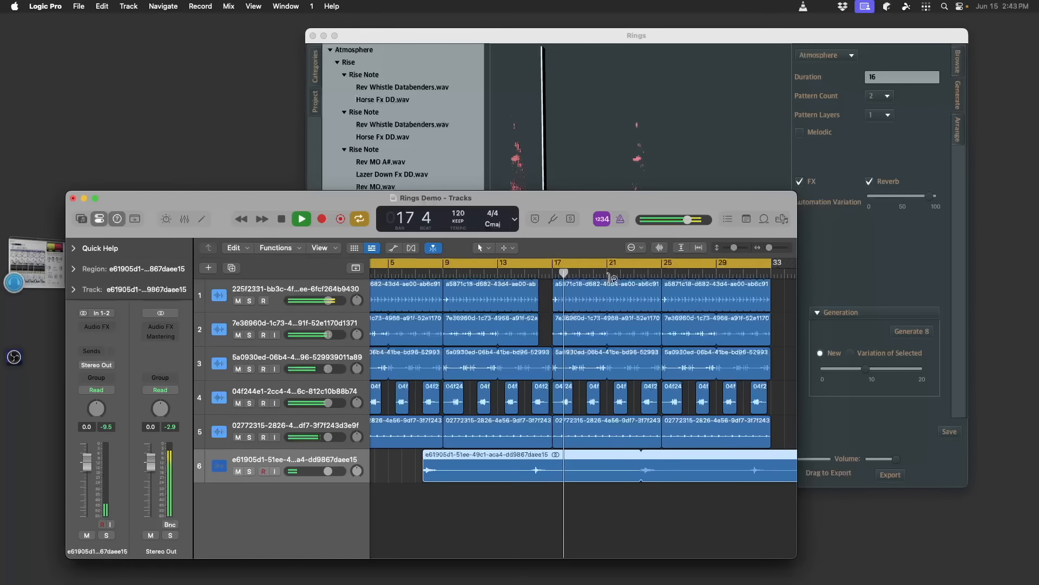
Switch to Rings, add 45 networks to the arrangement population, and set the run to 2 cycles.
{"action": "left_click", "coordinate": [689, 44]}
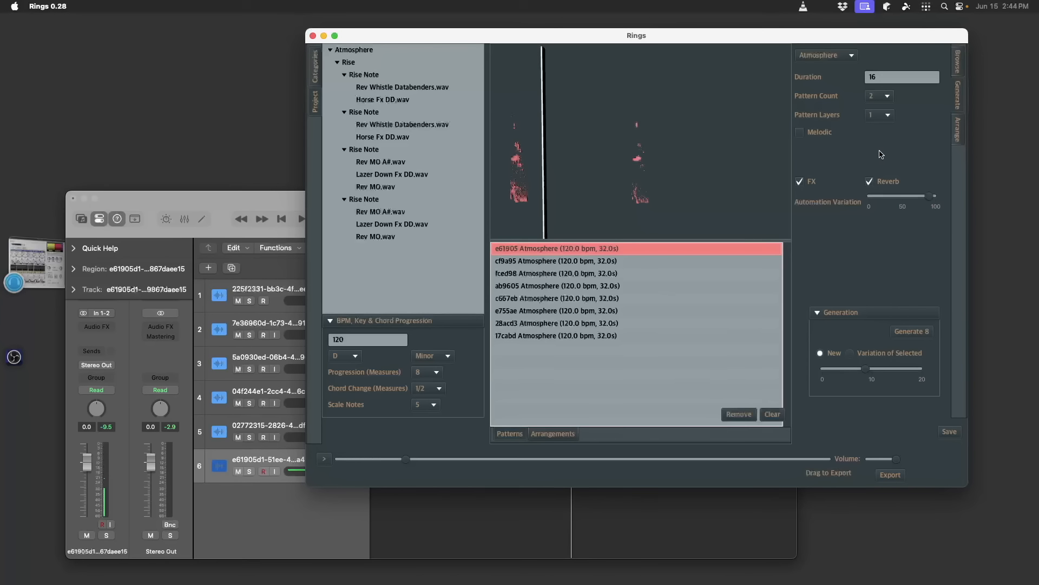
{"action": "left_click", "coordinate": [959, 132]}
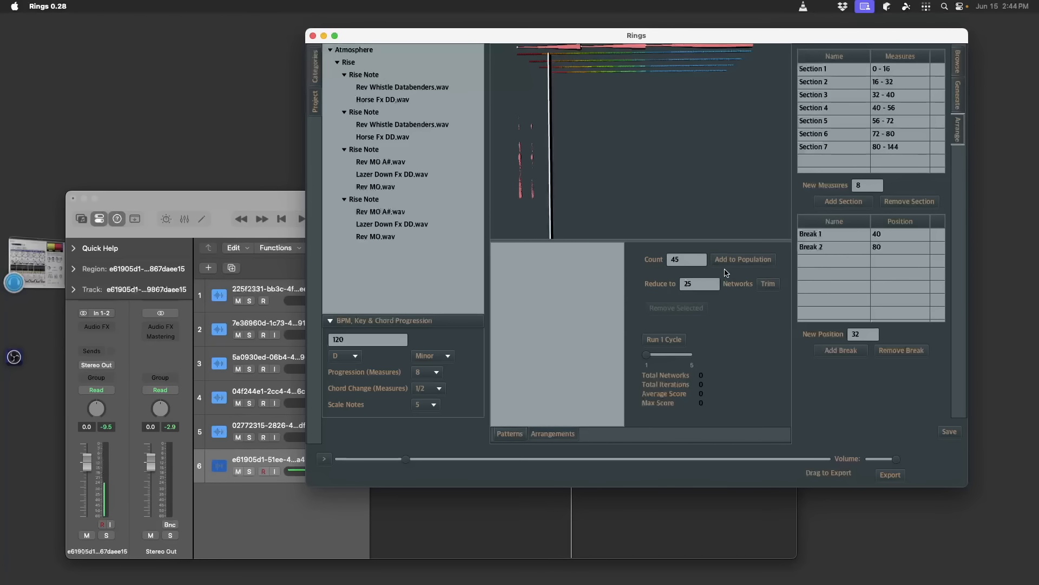
{"action": "left_click", "coordinate": [959, 95]}
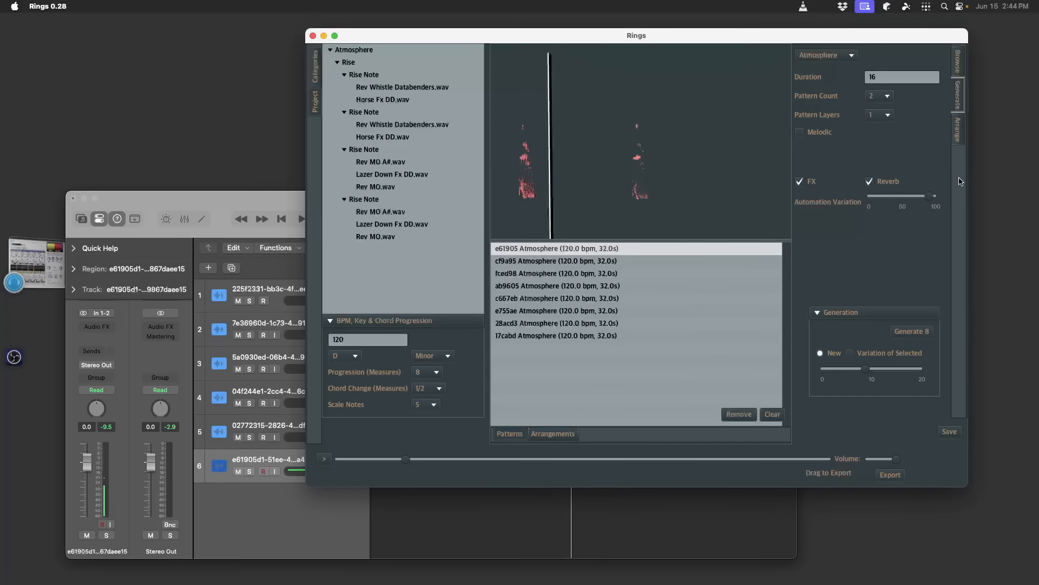
{"action": "left_click", "coordinate": [955, 135]}
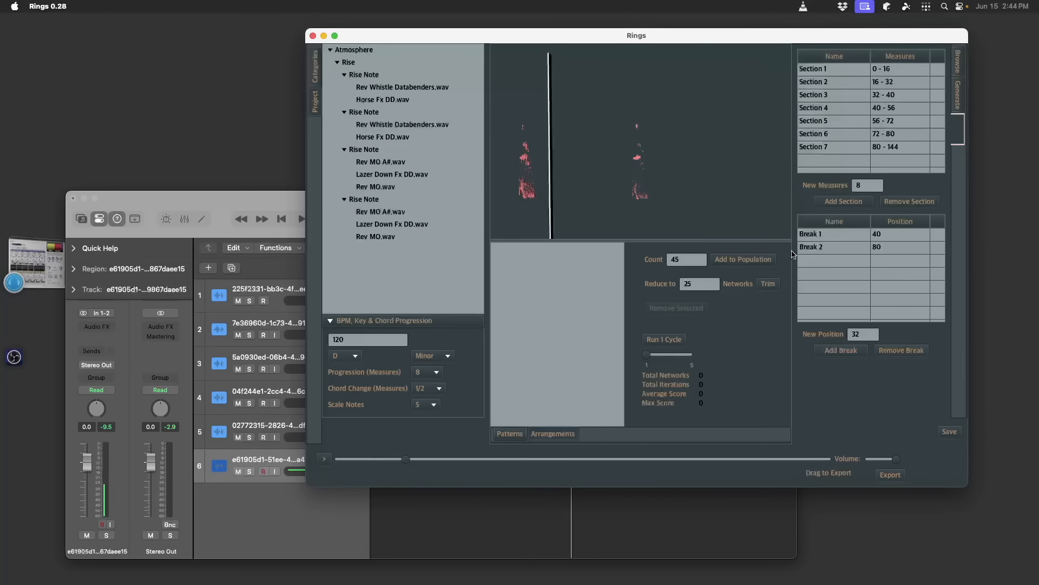
{"action": "left_click", "coordinate": [772, 259]}
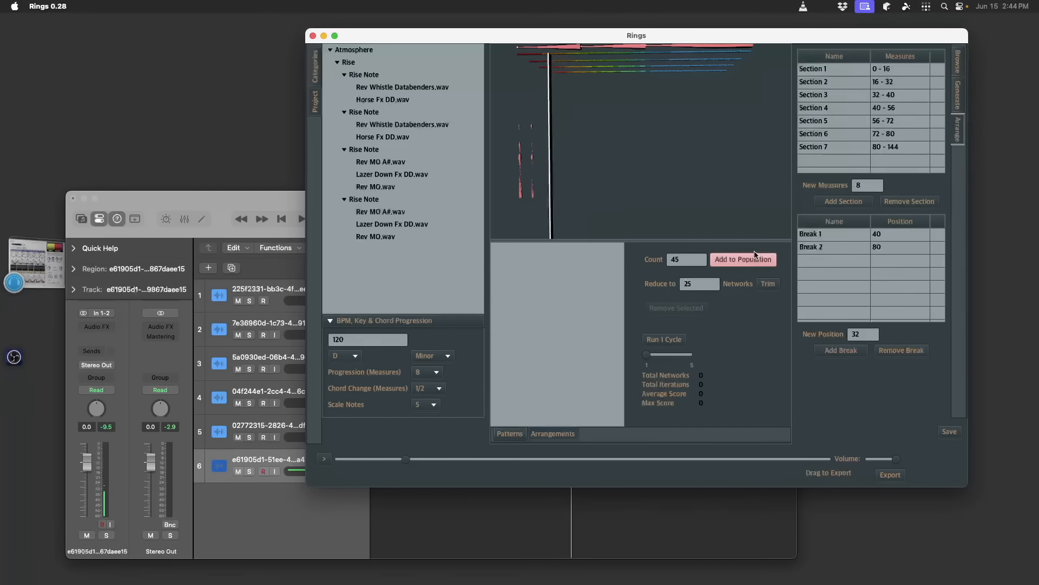
{"action": "left_click", "coordinate": [758, 262]}
{"action": "left_click", "coordinate": [734, 261]}
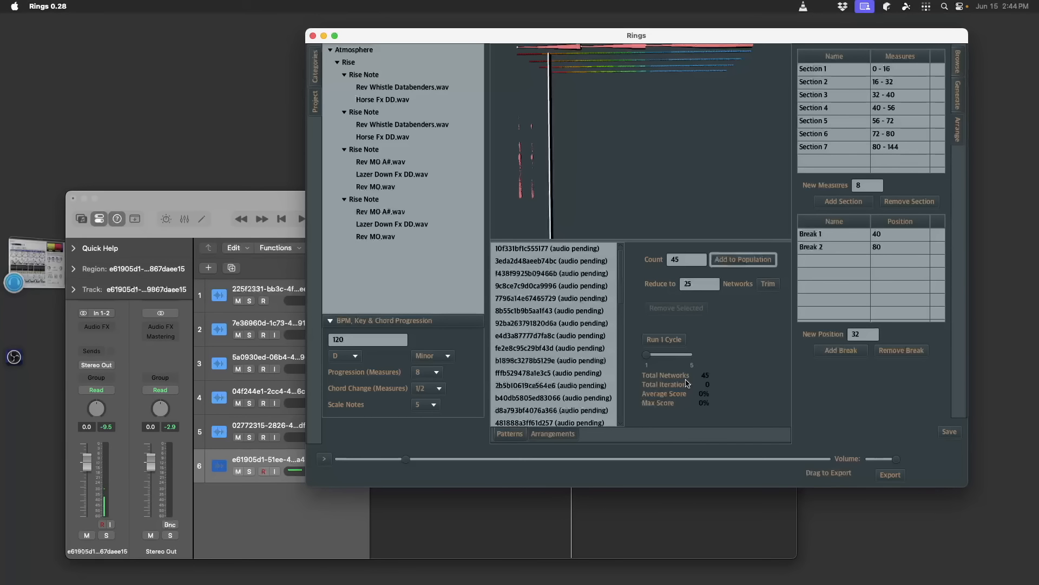
{"action": "left_click_drag", "start_coordinate": [646, 355], "coordinate": [668, 362]}
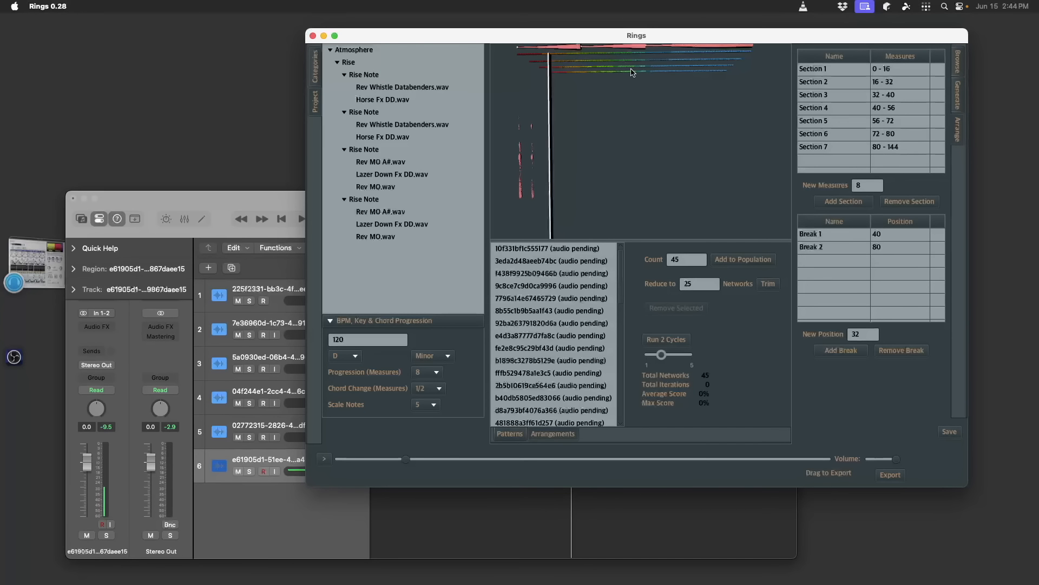
Remove Section 7 from the arrangement's section list, accepting the reset of all networks.
{"action": "left_click_drag", "start_coordinate": [902, 72], "coordinate": [879, 152]}
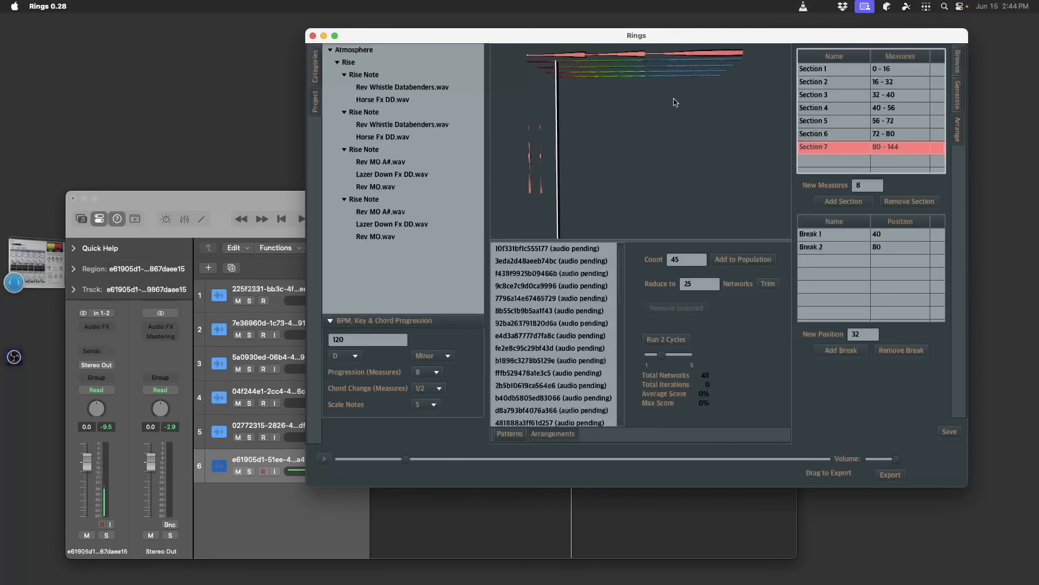
{"action": "left_click", "coordinate": [849, 133]}
{"action": "left_click", "coordinate": [836, 121]}
{"action": "left_click", "coordinate": [840, 150]}
{"action": "left_click", "coordinate": [908, 201]}
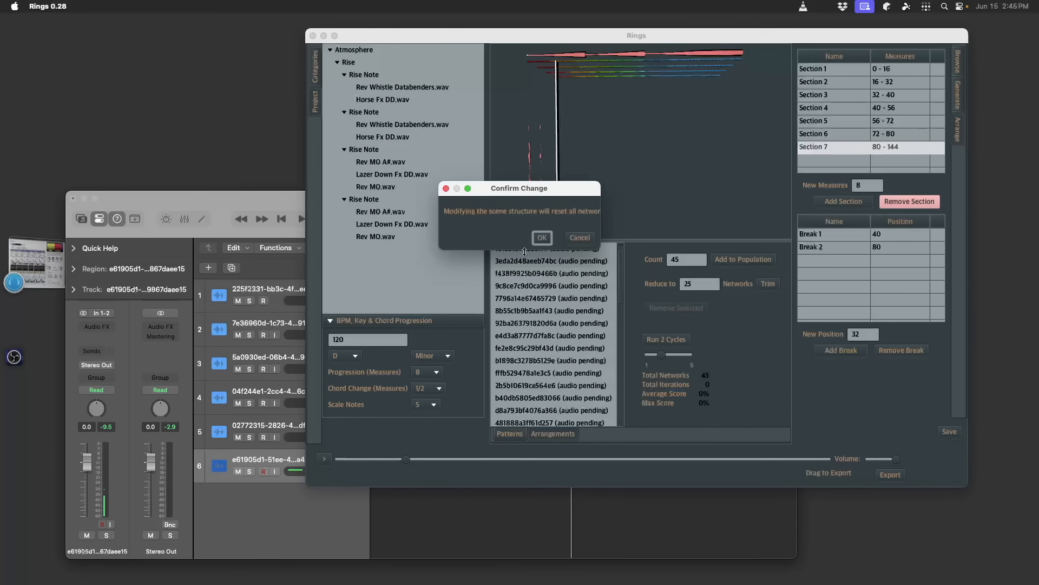
{"action": "left_click", "coordinate": [541, 237]}
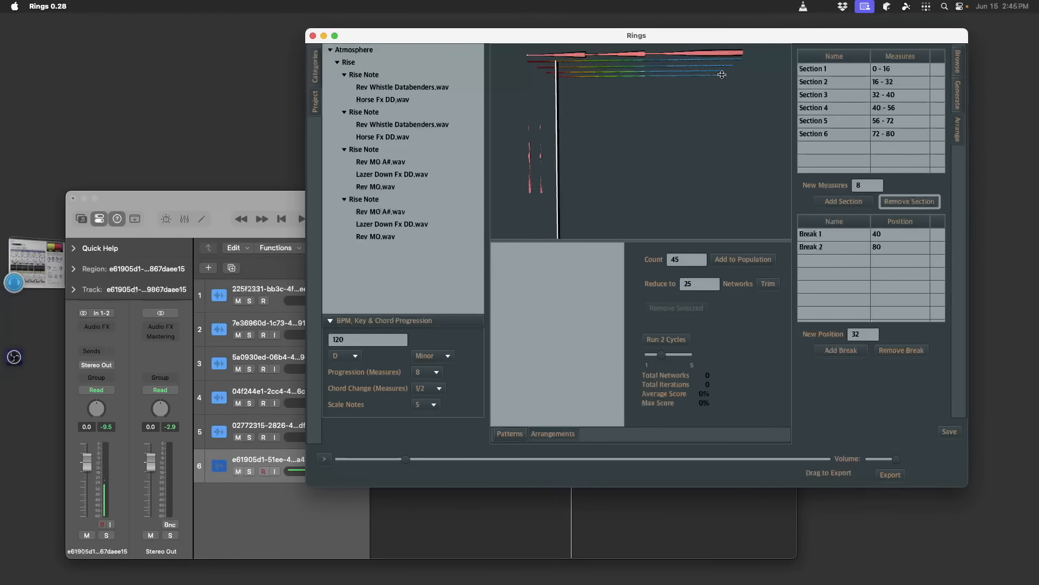
Remove Section 6 and Section 5 from the arrangement's section list.
{"action": "left_click", "coordinate": [842, 135]}
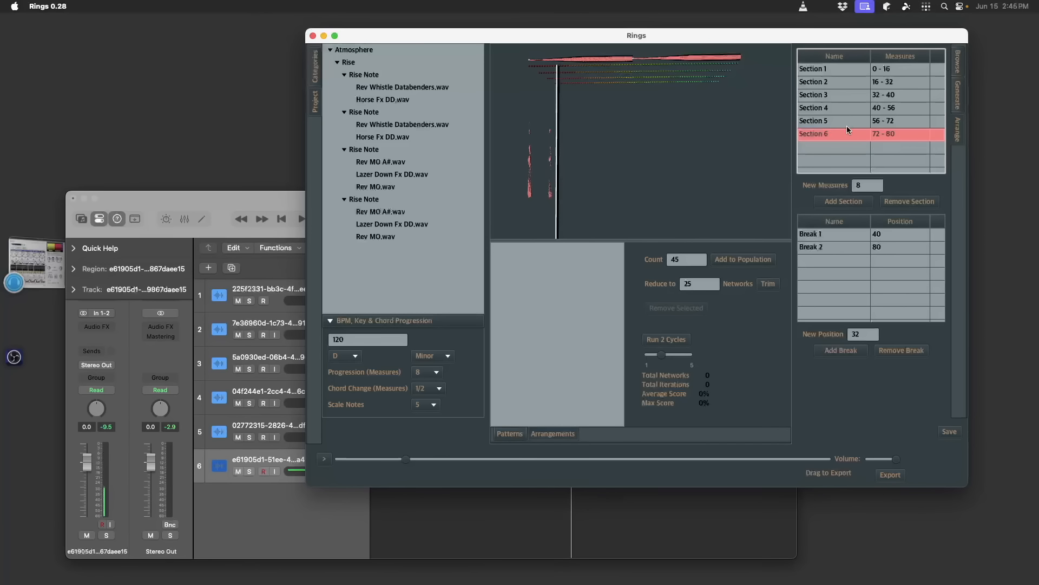
{"action": "left_click", "coordinate": [903, 201]}
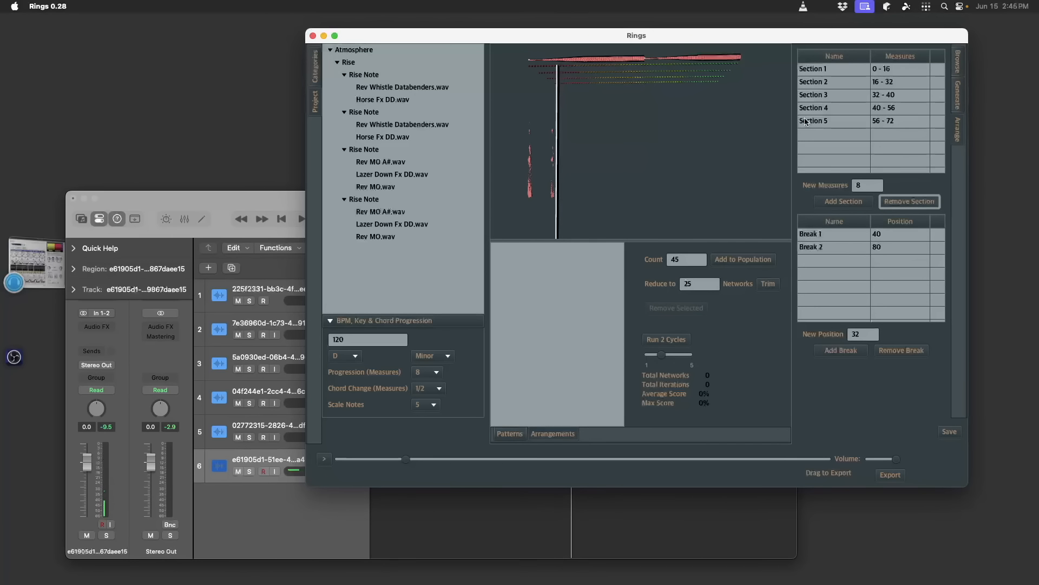
{"action": "left_click", "coordinate": [841, 121]}
{"action": "left_click", "coordinate": [901, 202]}
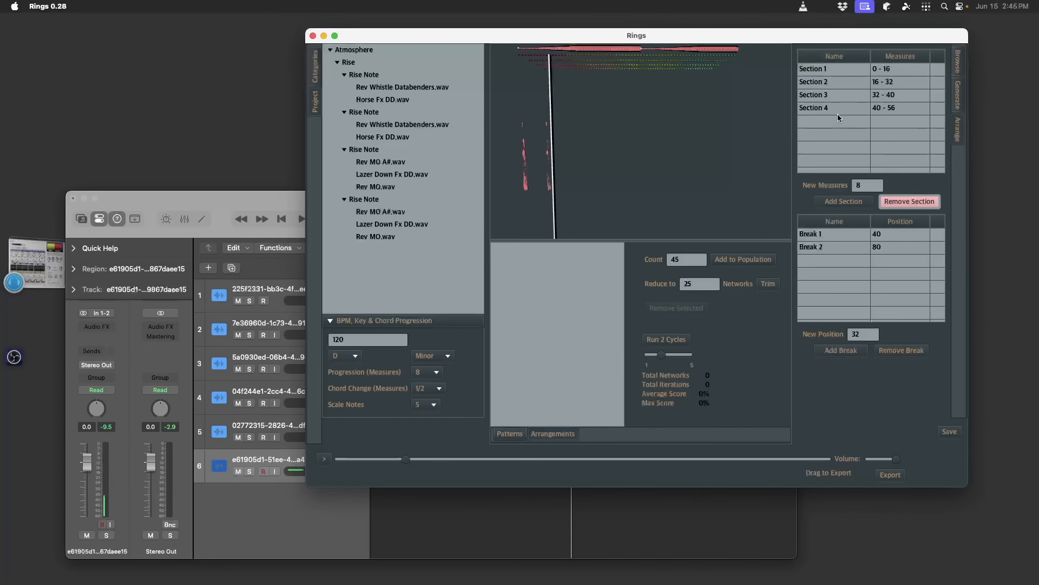
Add a new 32-measure section after Section 4, and select Break 2 in the break list.
{"action": "left_click", "coordinate": [824, 113]}
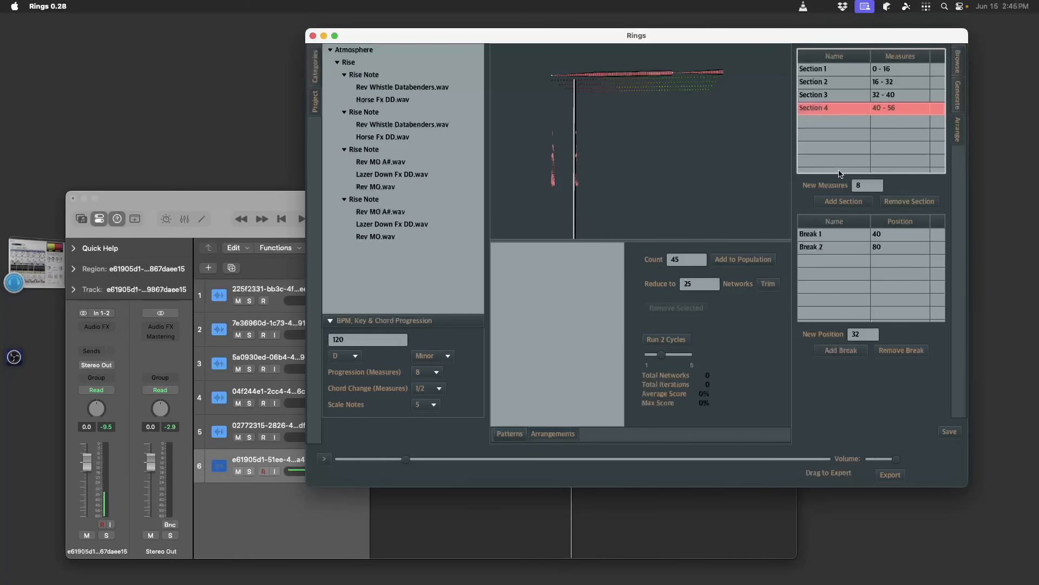
{"action": "left_click", "coordinate": [871, 186]}
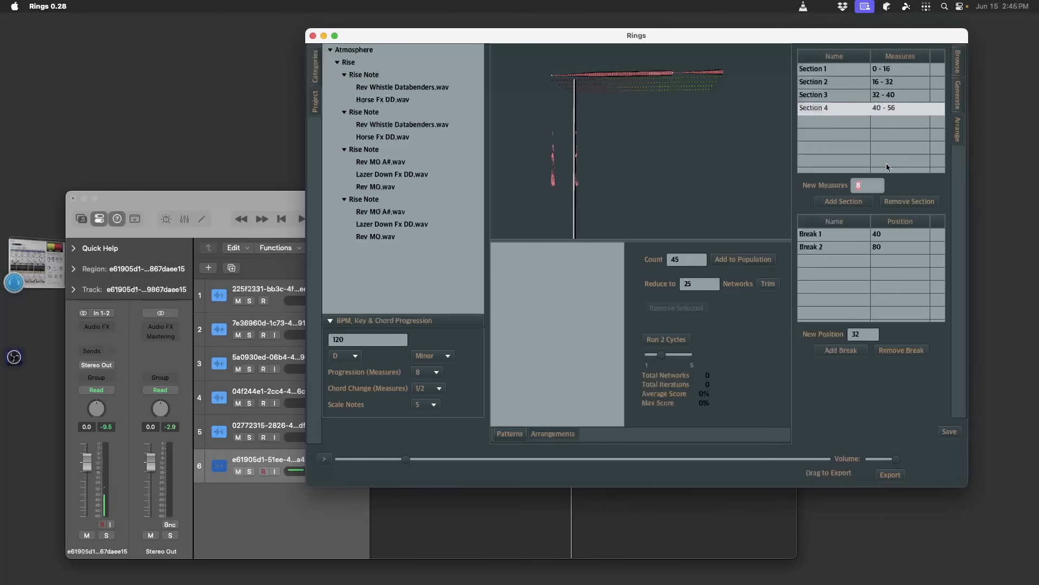
{"action": "type", "text": "32"}
{"action": "left_click", "coordinate": [857, 204]}
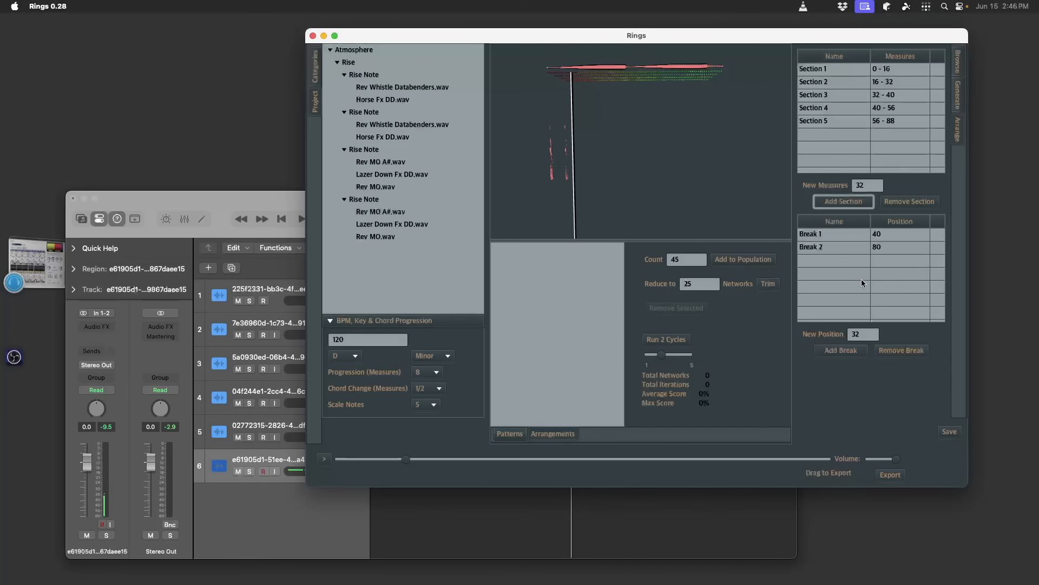
{"action": "left_click", "coordinate": [859, 249]}
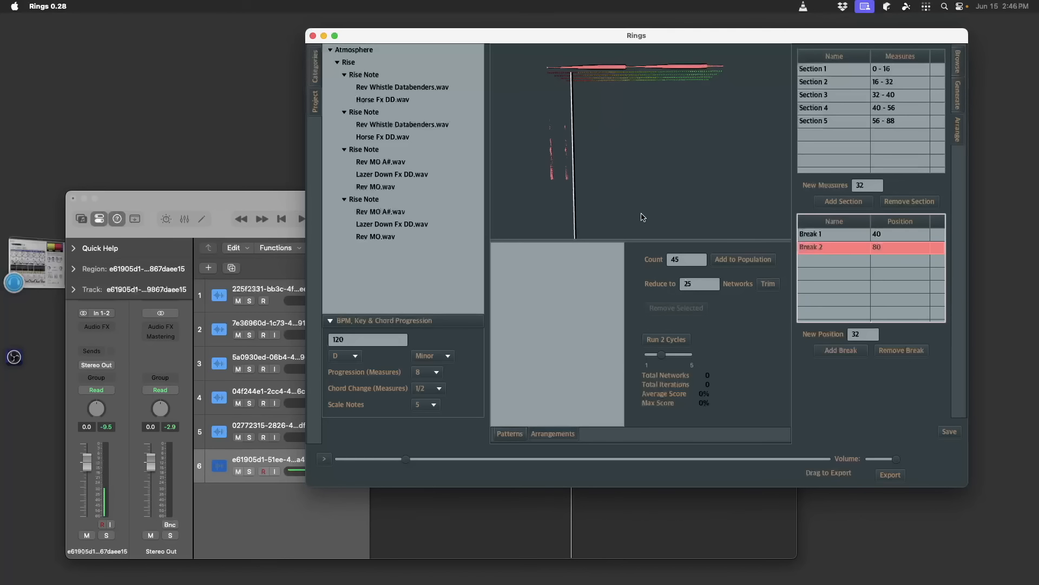
Return to the sample categories and inspect the sources of Chord Synth, Percs and Hats.
{"action": "left_click", "coordinate": [962, 68]}
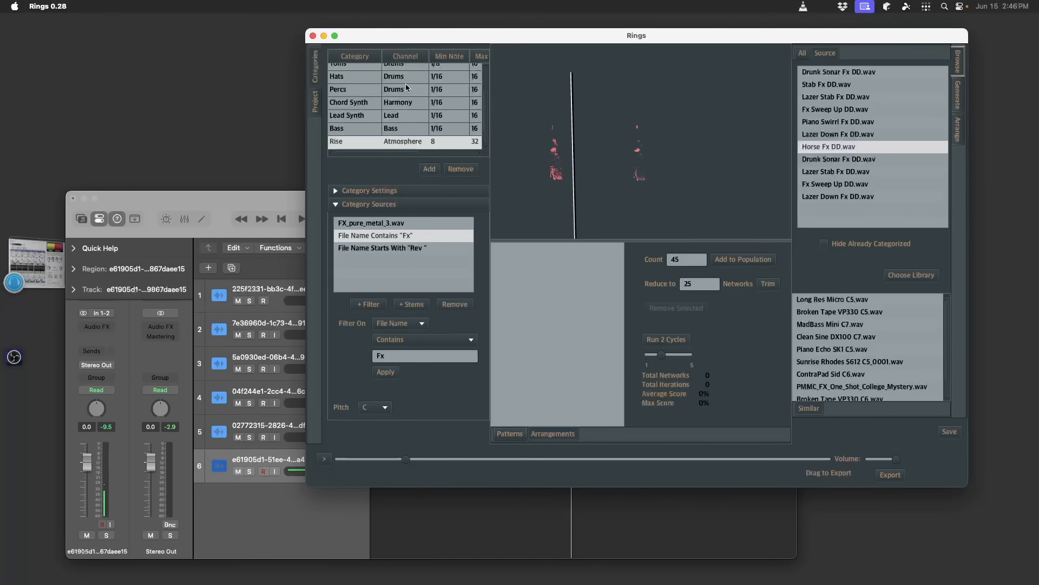
{"action": "left_click", "coordinate": [345, 102]}
{"action": "left_click", "coordinate": [345, 90]}
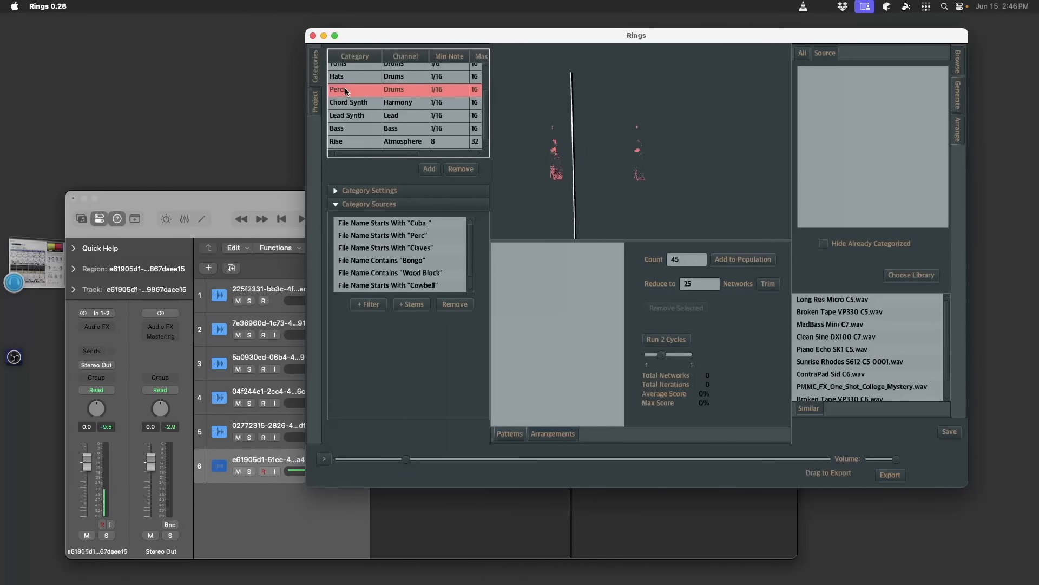
{"action": "left_click", "coordinate": [349, 76]}
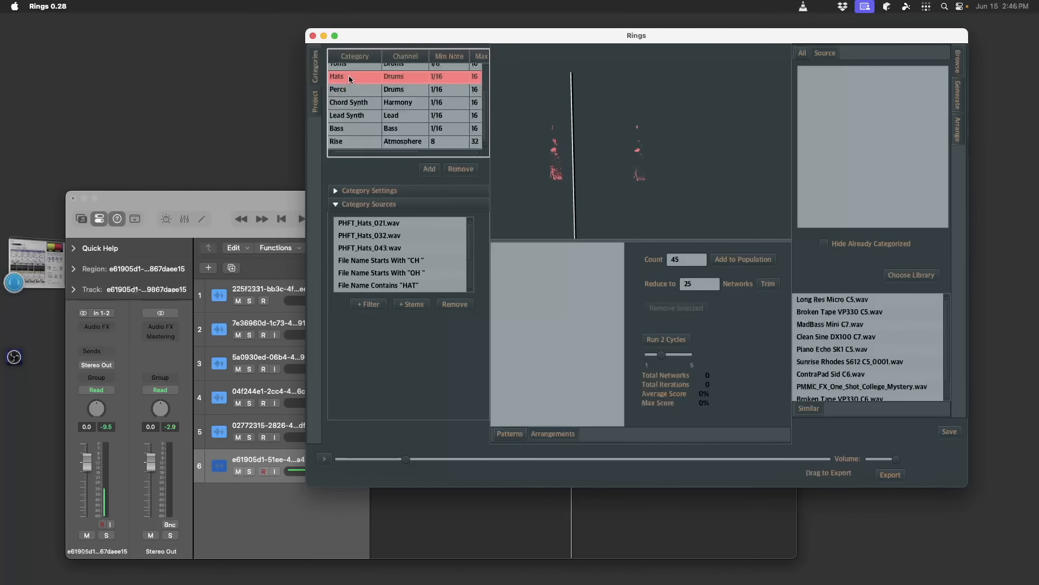
Save the Rings project and show the complete sample library.
{"action": "left_click", "coordinate": [950, 432]}
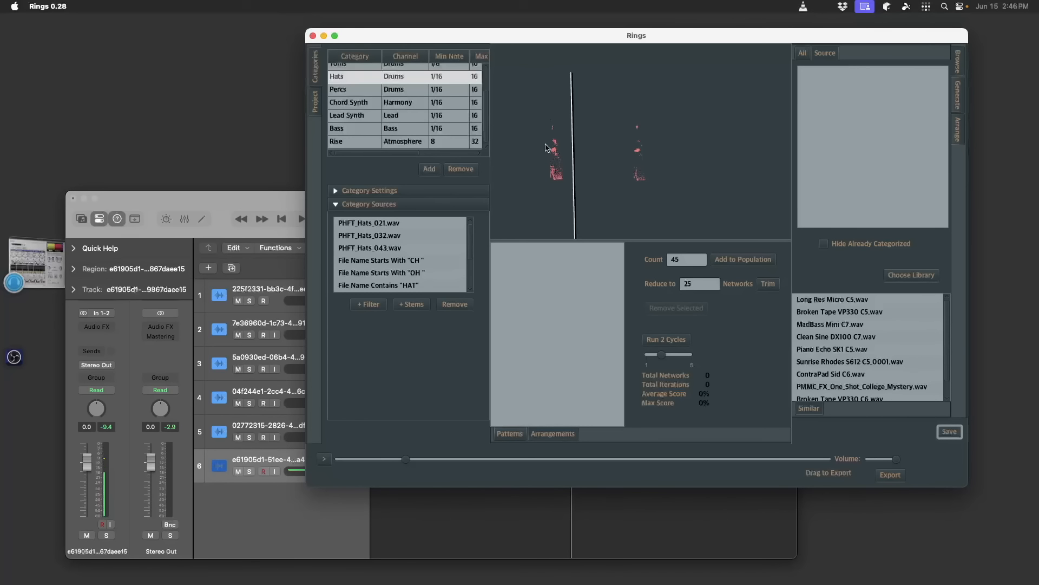
{"action": "left_click", "coordinate": [802, 52]}
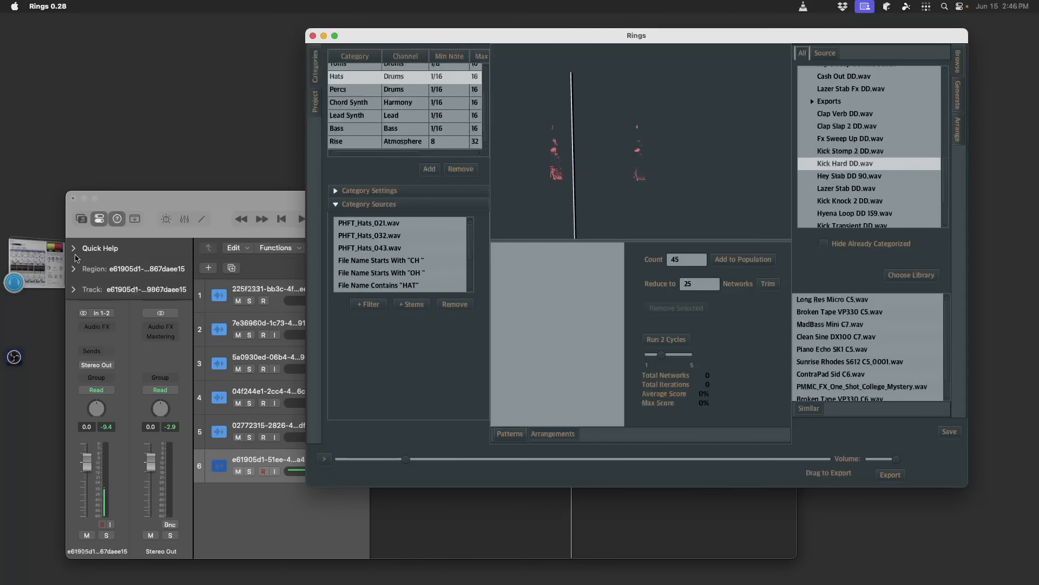
Switch to Logic Pro and insert a Compressor effect on track 4.
{"action": "left_click", "coordinate": [128, 206]}
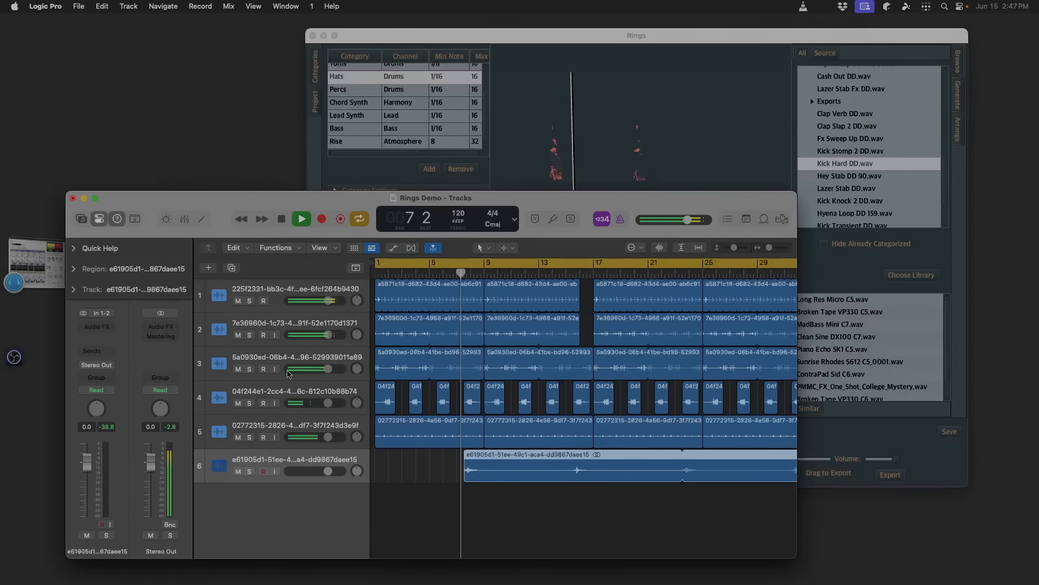
{"action": "left_click", "coordinate": [215, 381]}
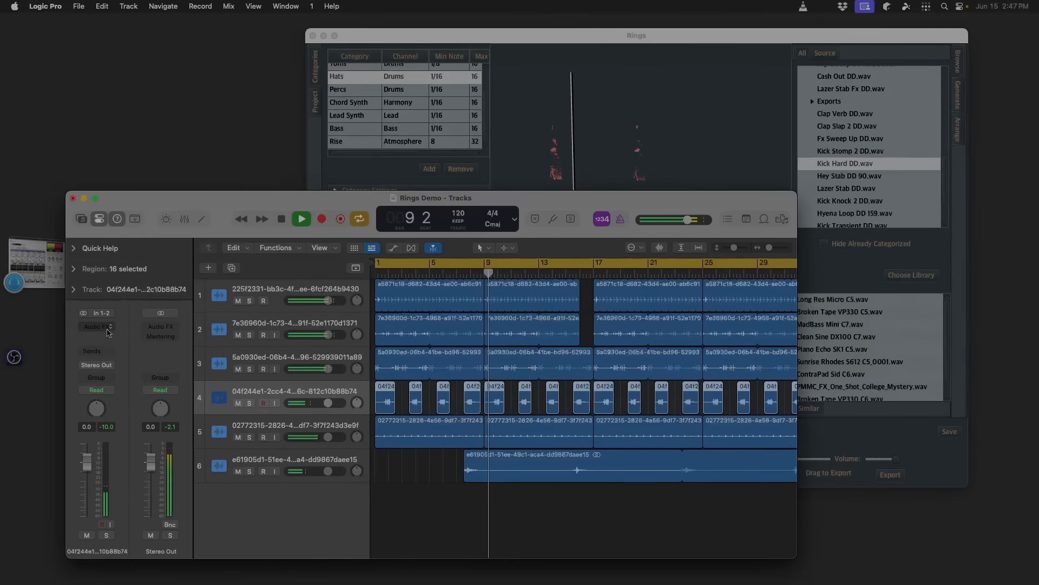
{"action": "left_click", "coordinate": [109, 332]}
{"action": "mouse_move", "coordinate": [157, 352]}
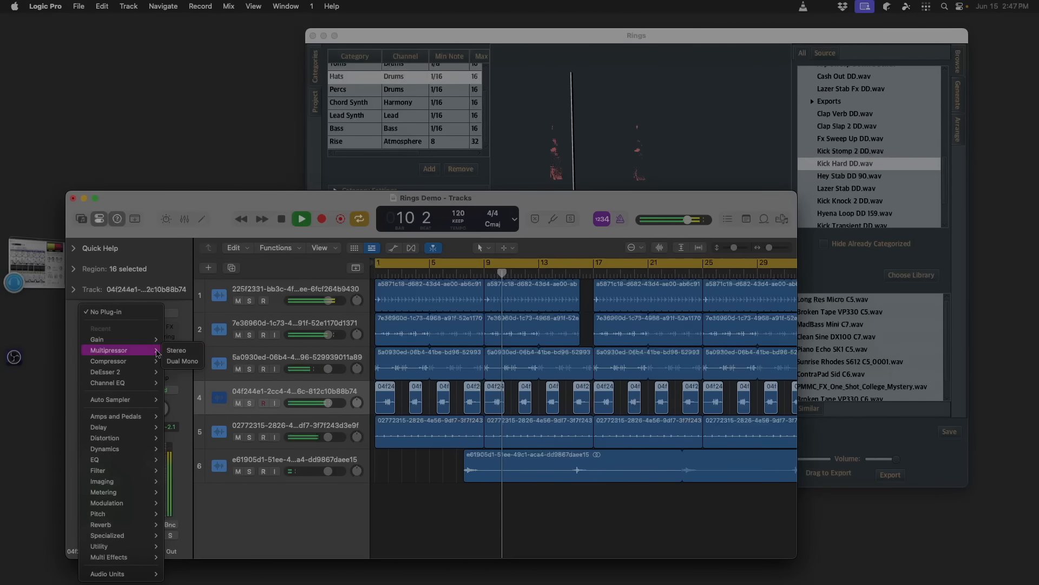
{"action": "left_click", "coordinate": [178, 361]}
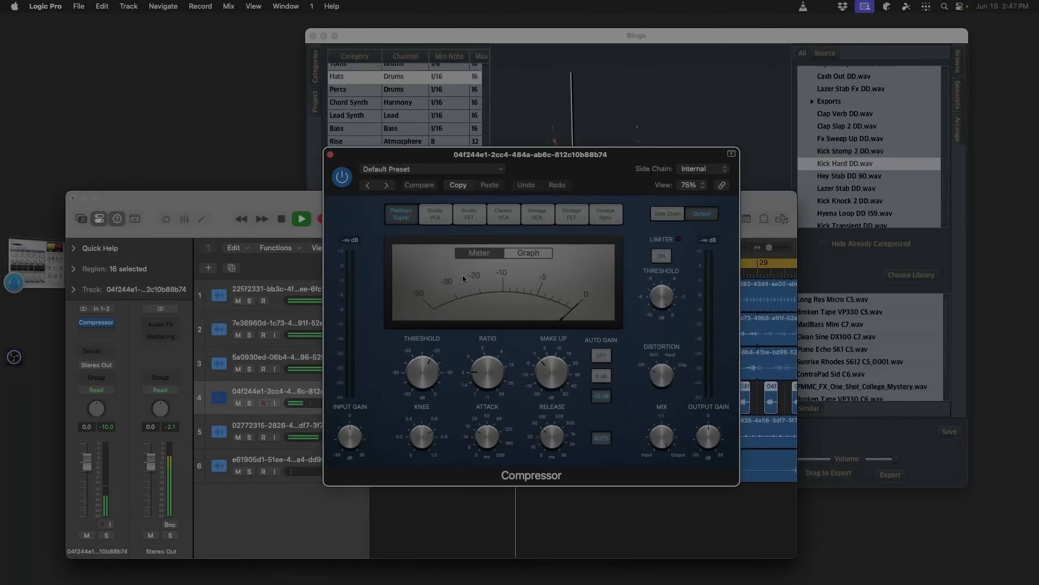
Load the FET Keyboards preset in the Compressor on track 4.
{"action": "left_click", "coordinate": [432, 169]}
{"action": "mouse_move", "coordinate": [503, 398]}
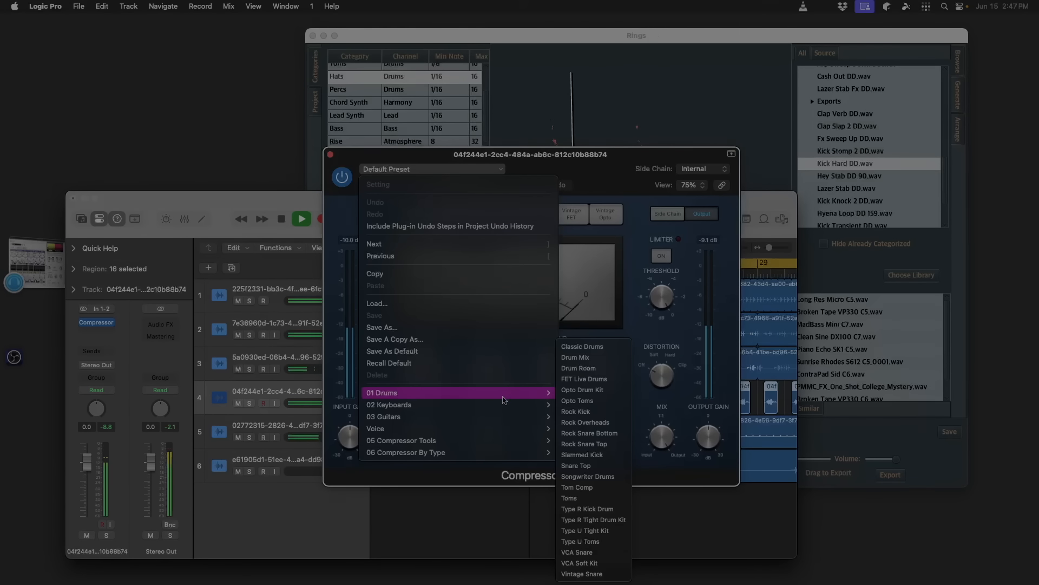
{"action": "left_click", "coordinate": [590, 423]}
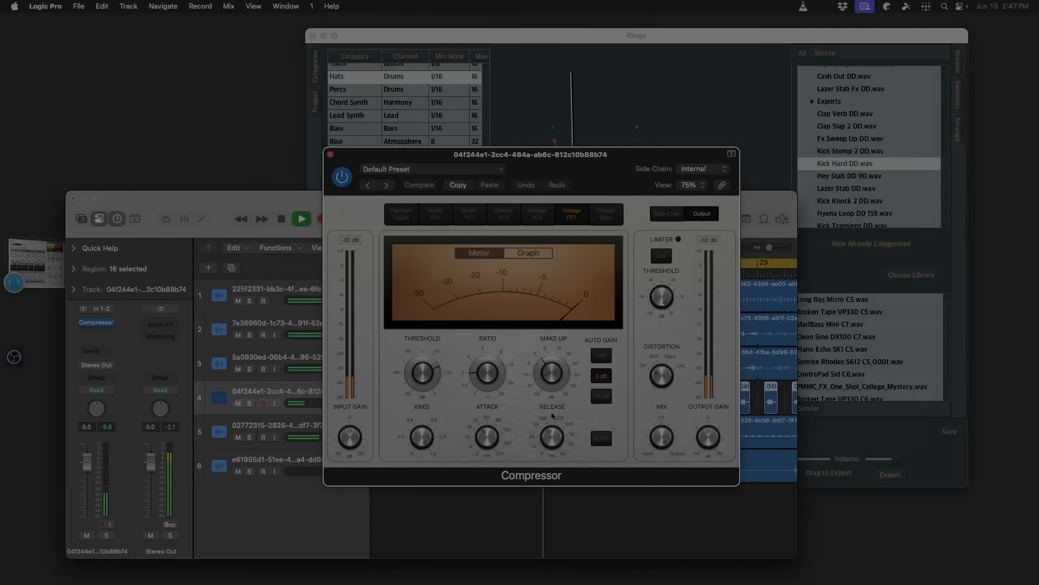
Lower the Compressor's threshold, raise its input gain to +5.0 dB, and close the plug-in window.
{"action": "left_click_drag", "start_coordinate": [423, 374], "coordinate": [428, 391]}
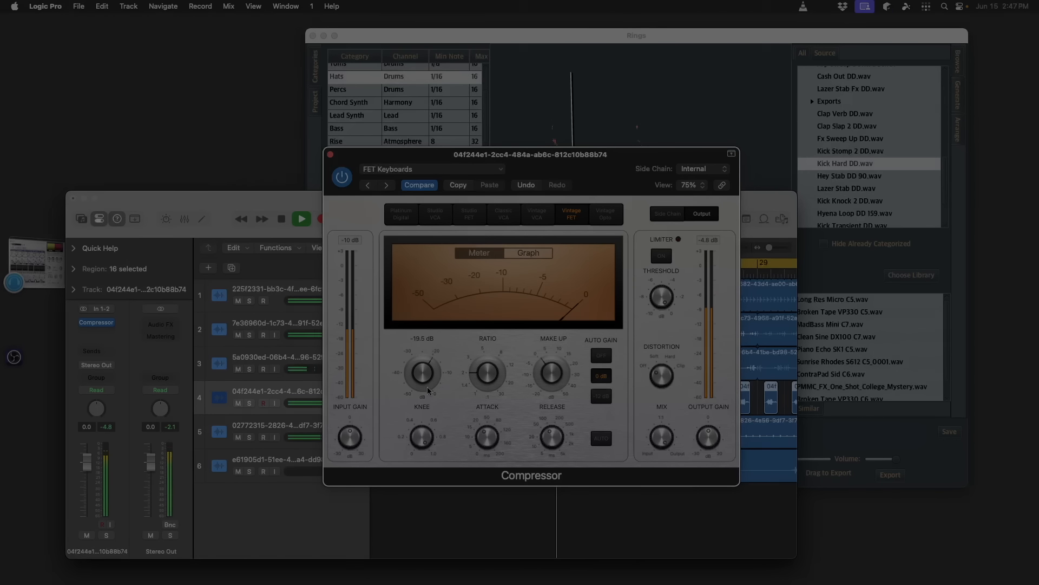
{"action": "left_click_drag", "start_coordinate": [353, 440], "coordinate": [355, 433]}
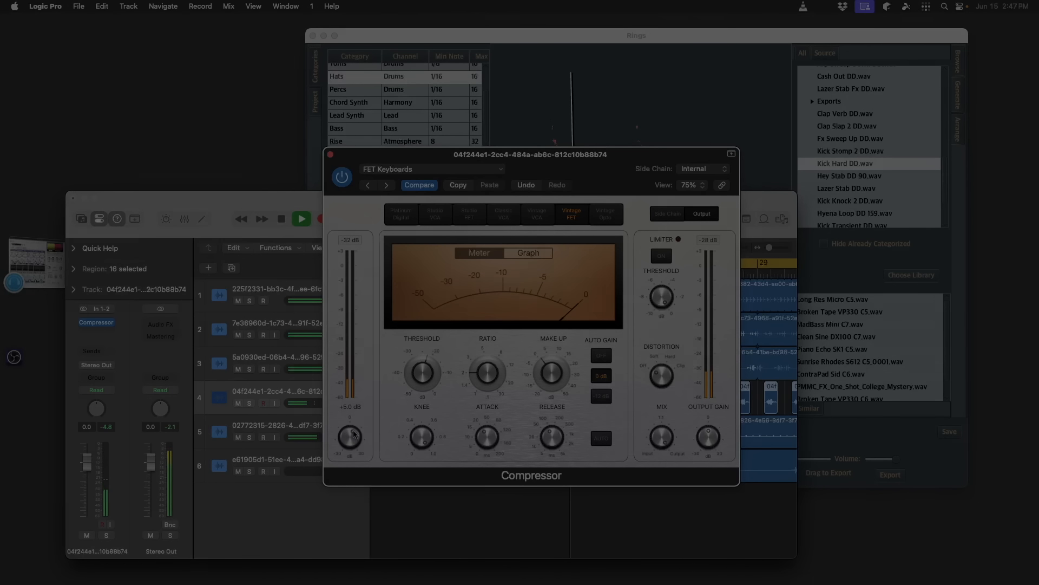
{"action": "left_click_drag", "start_coordinate": [424, 375], "coordinate": [426, 383]}
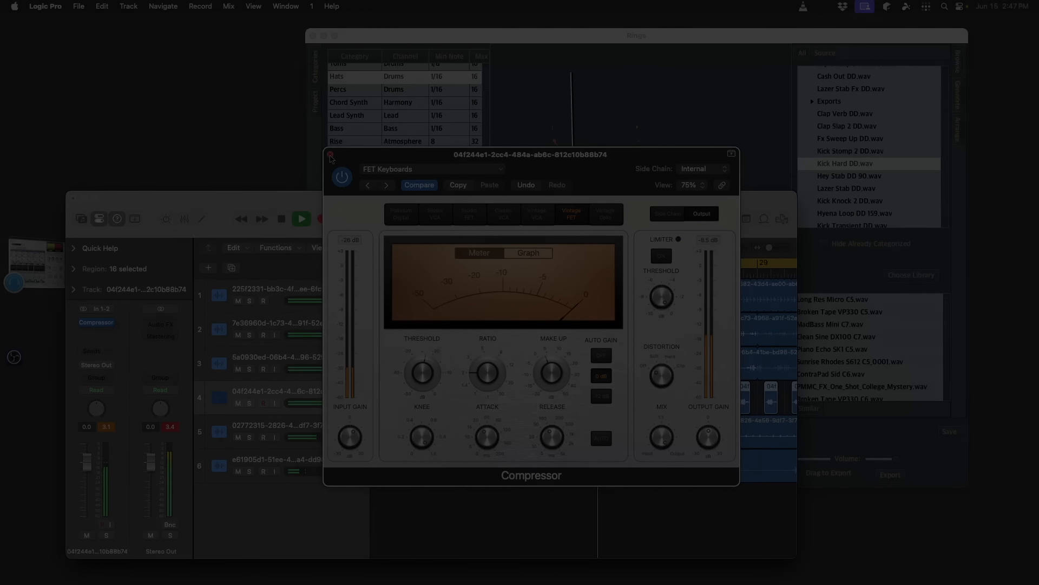
{"action": "left_click", "coordinate": [330, 156]}
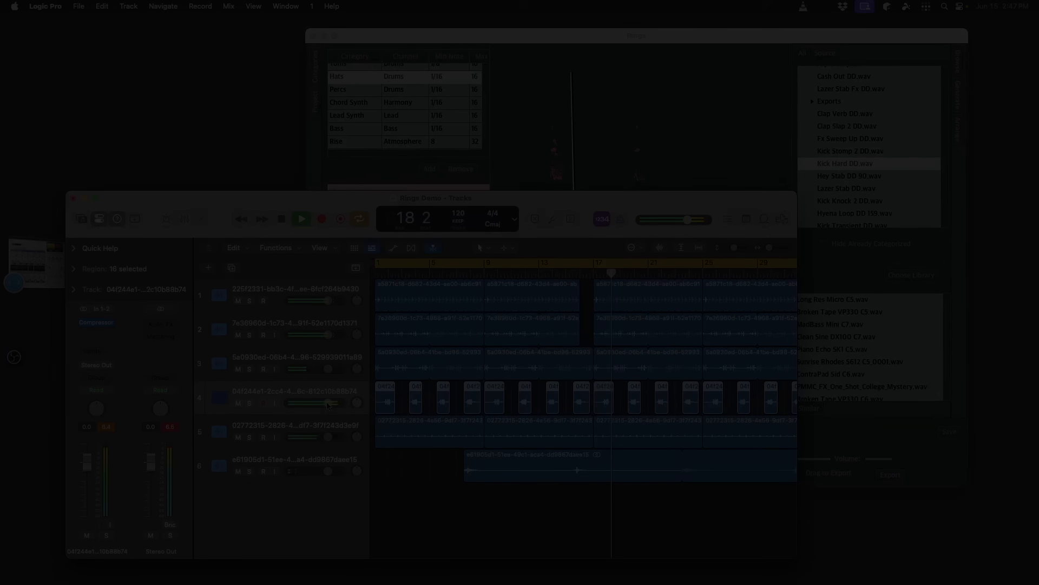